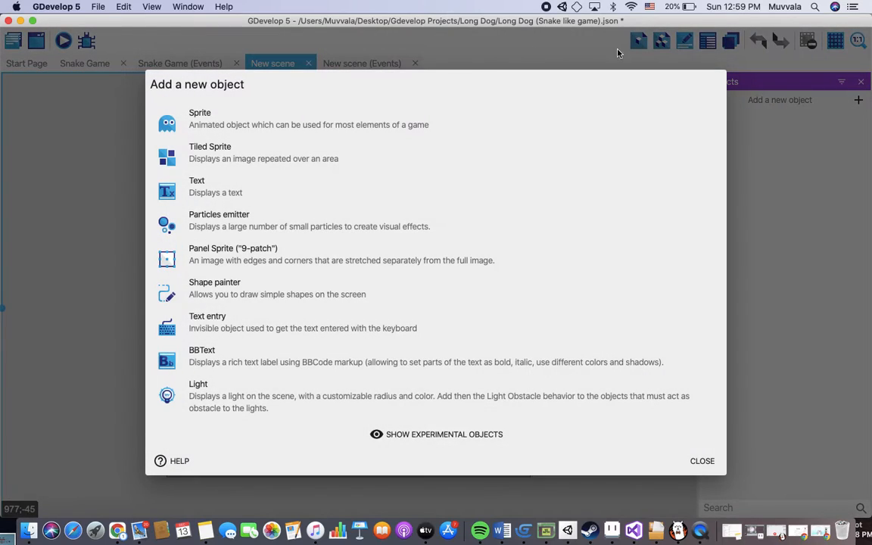
Step: Create a new sprite object and name it player
click(301, 126)
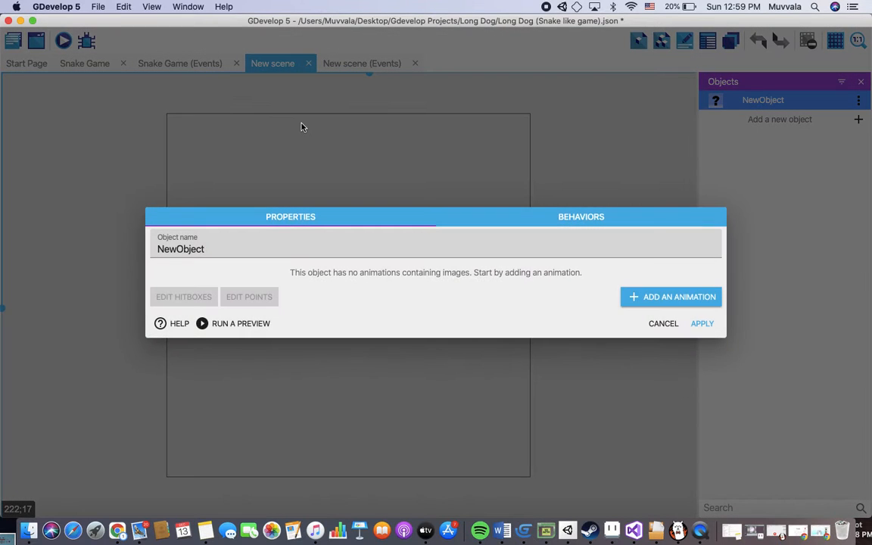
click(243, 246)
key(BackSpace)
key(BackSpace)
text(player)
Step: Add an animation to the player, fill its whole 32 px canvas with solid blue in Piskel, and save and apply it
click(656, 299)
click(495, 252)
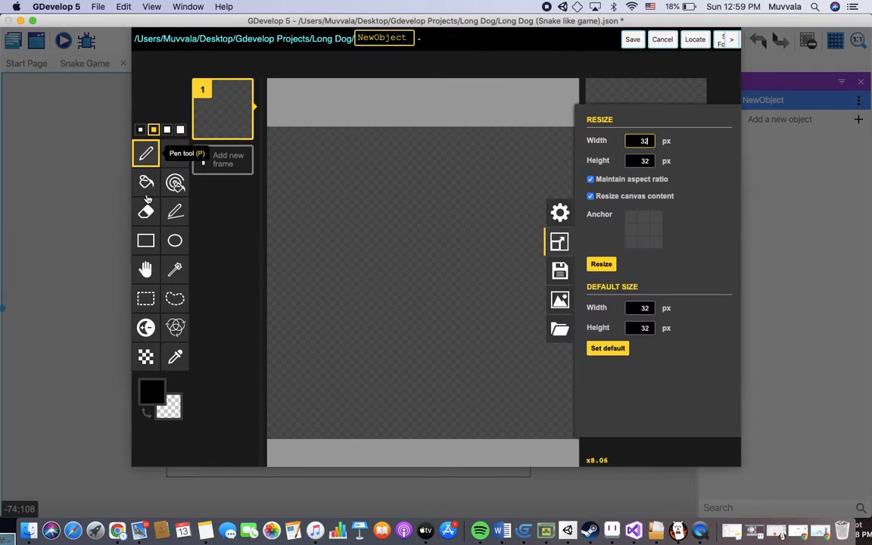
click(145, 181)
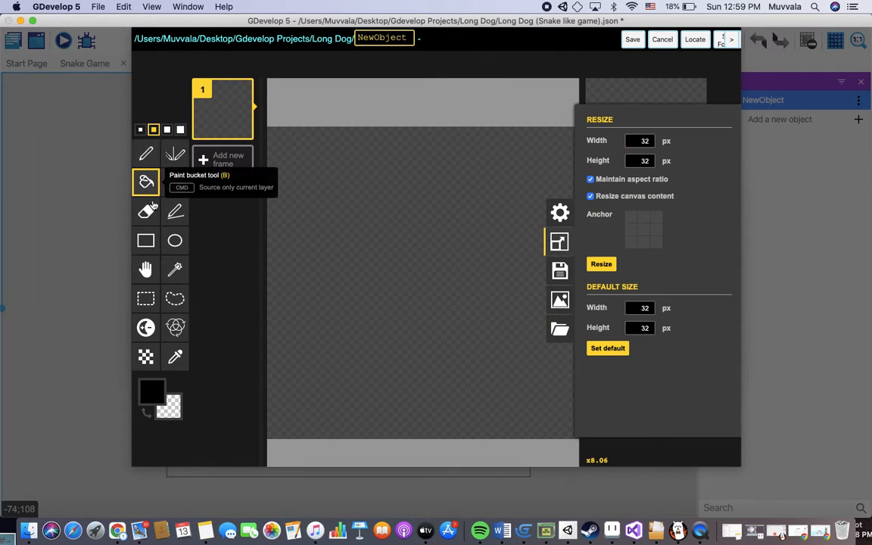
click(153, 392)
mouse_move(267, 324)
mouse_down()
mouse_move(246, 327)
mouse_move(327, 180)
mouse_up()
click(428, 228)
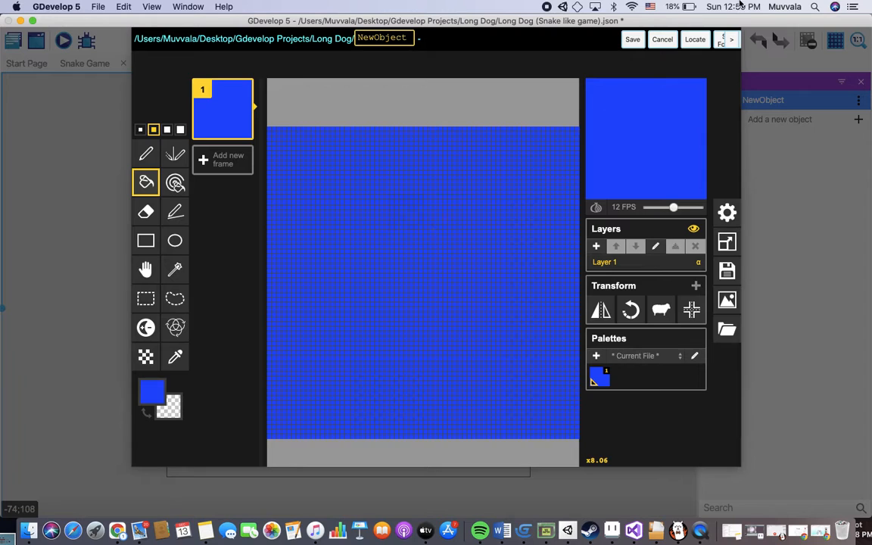
click(632, 40)
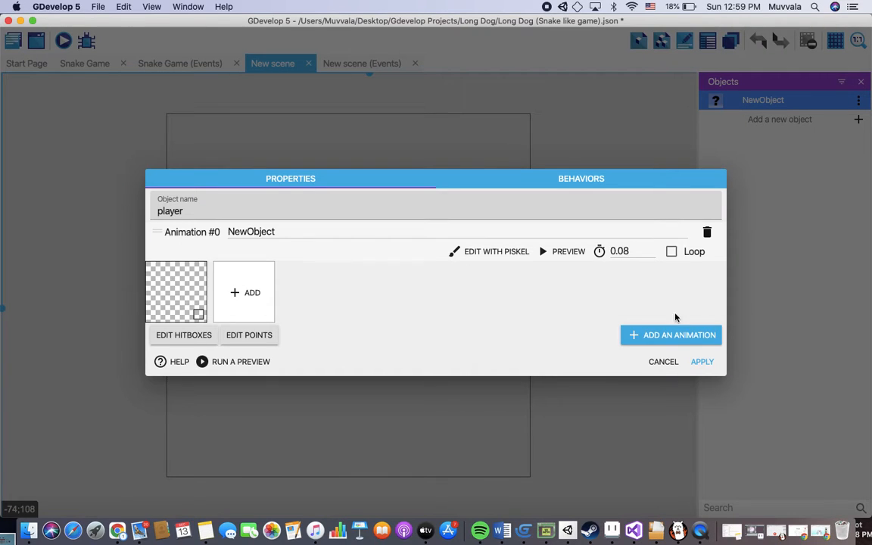
click(700, 361)
Step: Create a second sprite object and name it ground
click(789, 122)
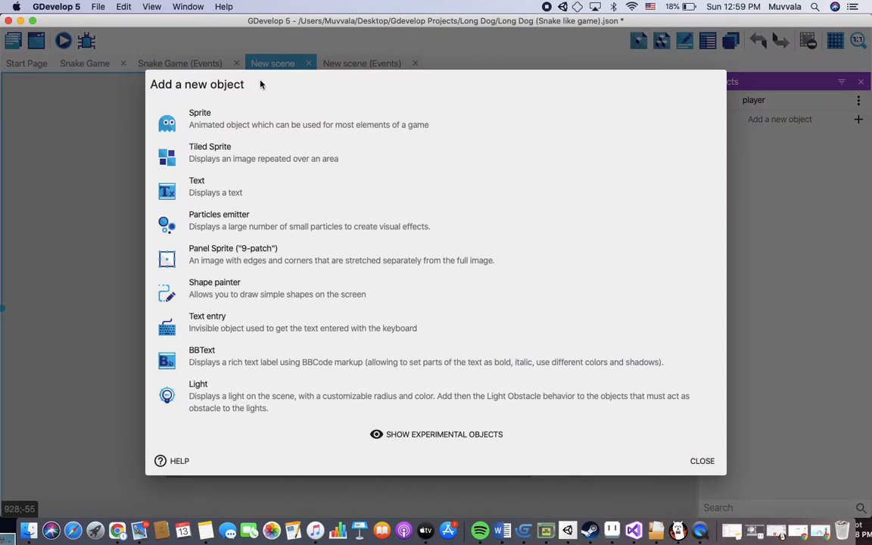
click(229, 120)
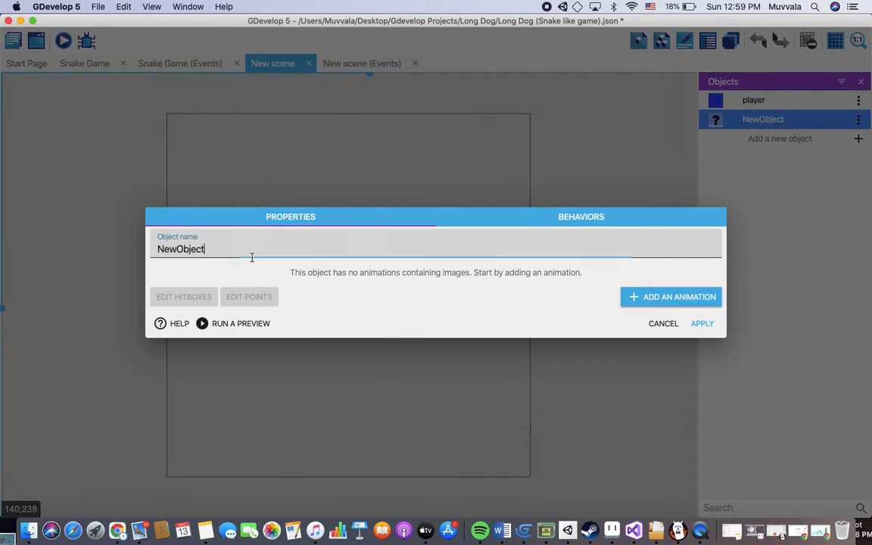
key(BackSpace)
key(BackSpace)
key(BackSpace)
key(BackSpace)
key(BackSpace)
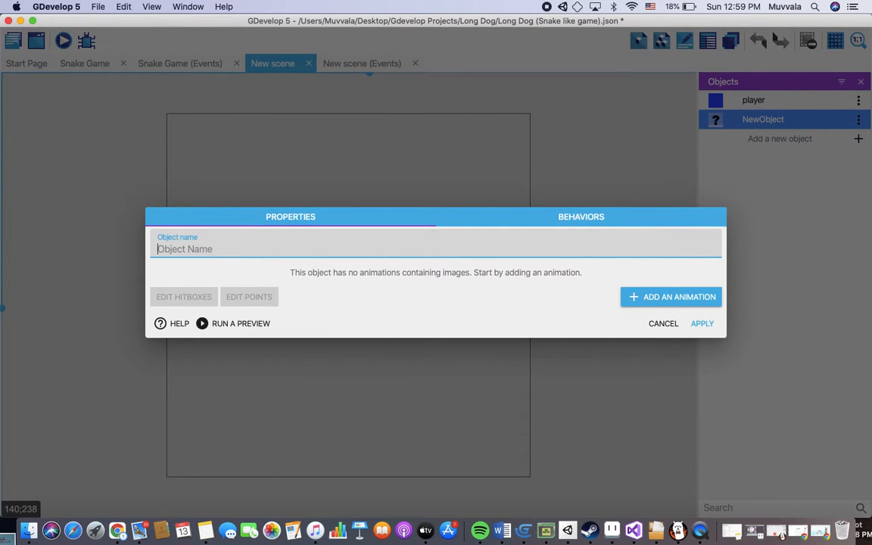
text(ground)
Step: Add the Platform behavior to the ground object and return to its properties
click(574, 217)
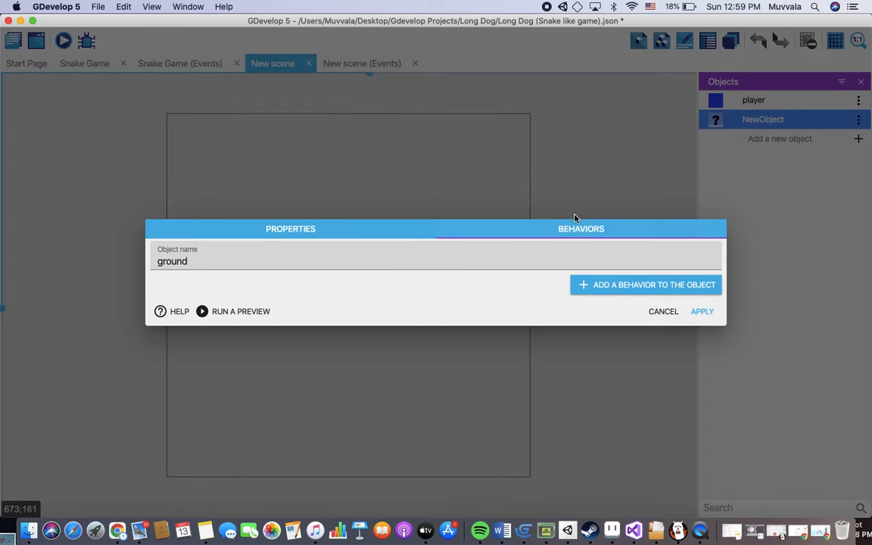
click(614, 286)
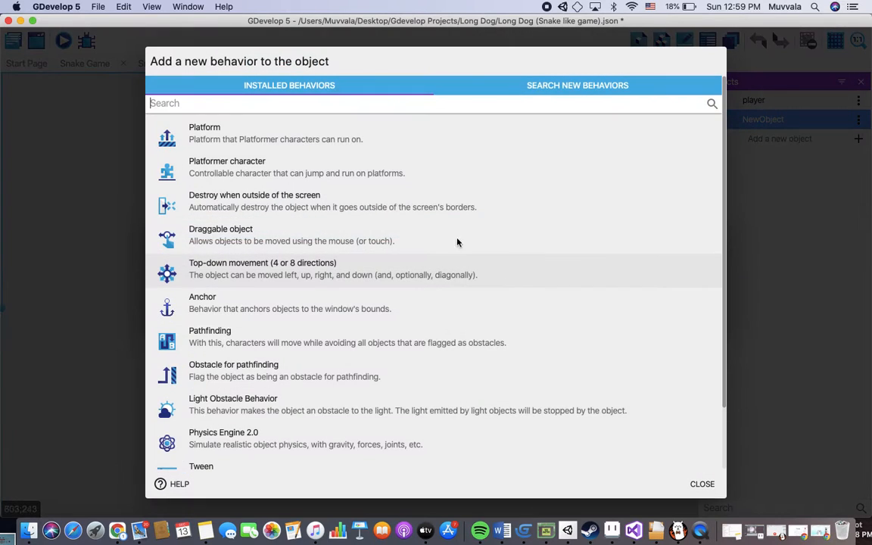
click(384, 138)
click(295, 183)
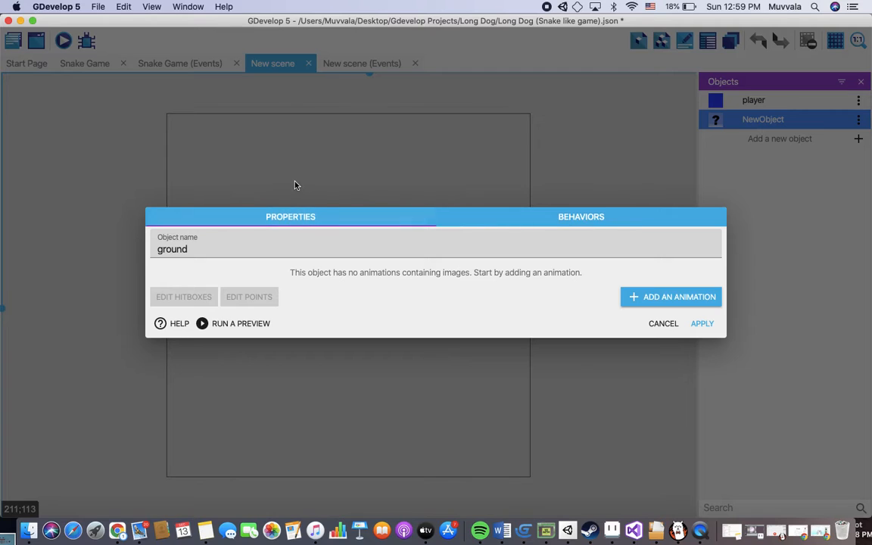
Step: Add an animation to the ground, fill its whole canvas with bright green in Piskel, and save and apply it
click(647, 303)
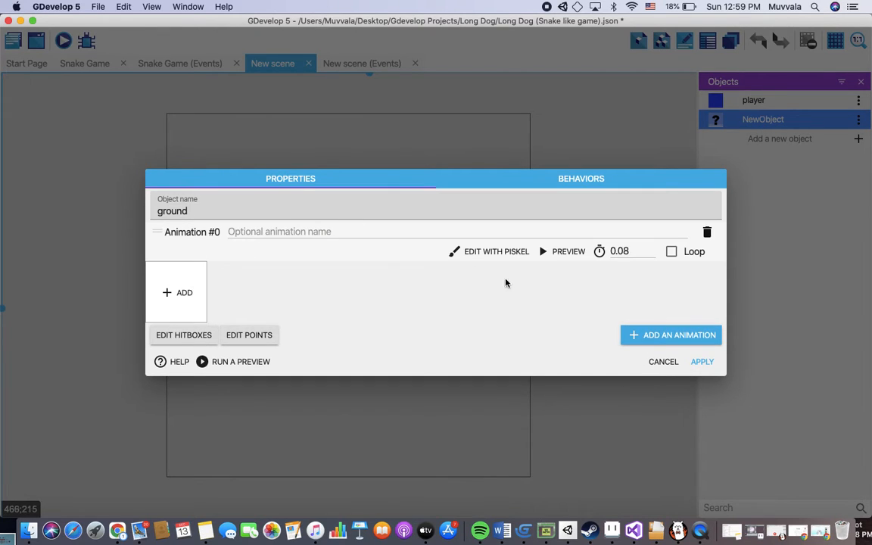
click(463, 251)
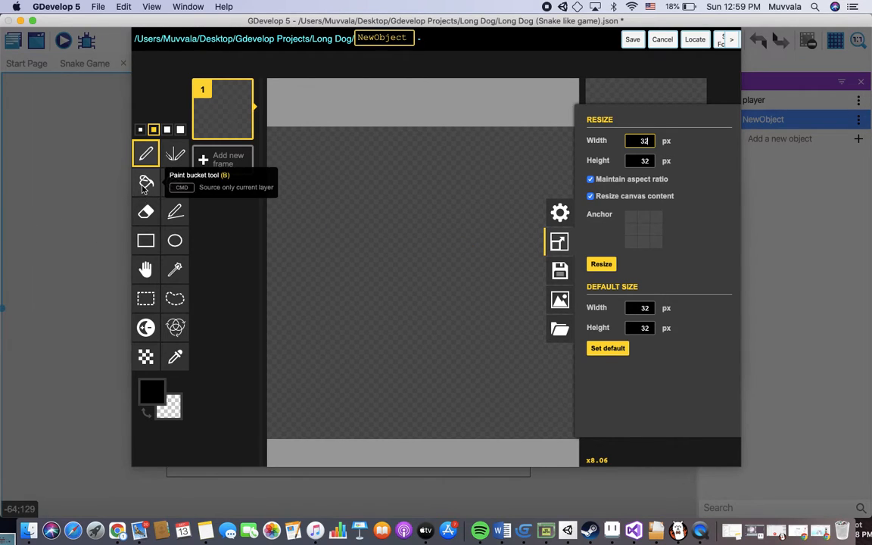
click(146, 189)
click(152, 390)
click(270, 302)
drag(232, 314, 361, 219)
click(538, 167)
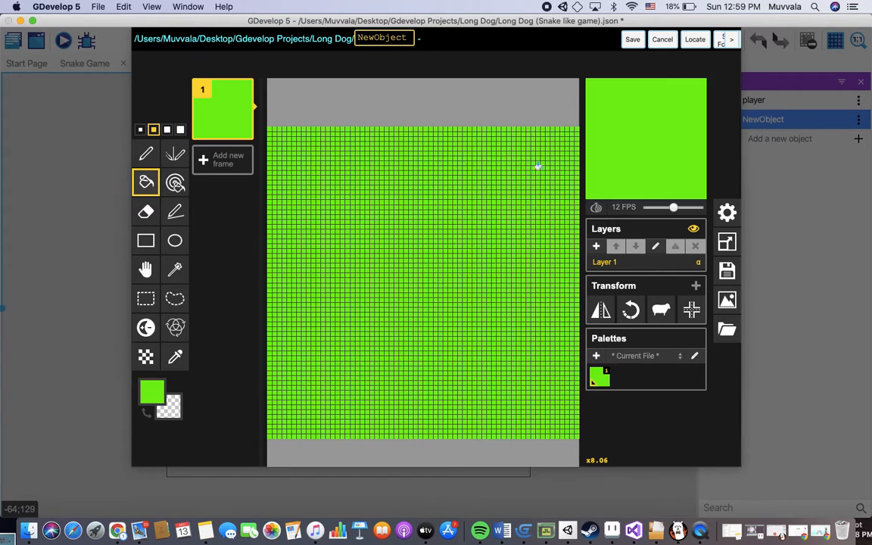
click(631, 39)
click(700, 361)
Step: Give the player object the Platformer character behavior with its default settings and apply it
double_click(771, 102)
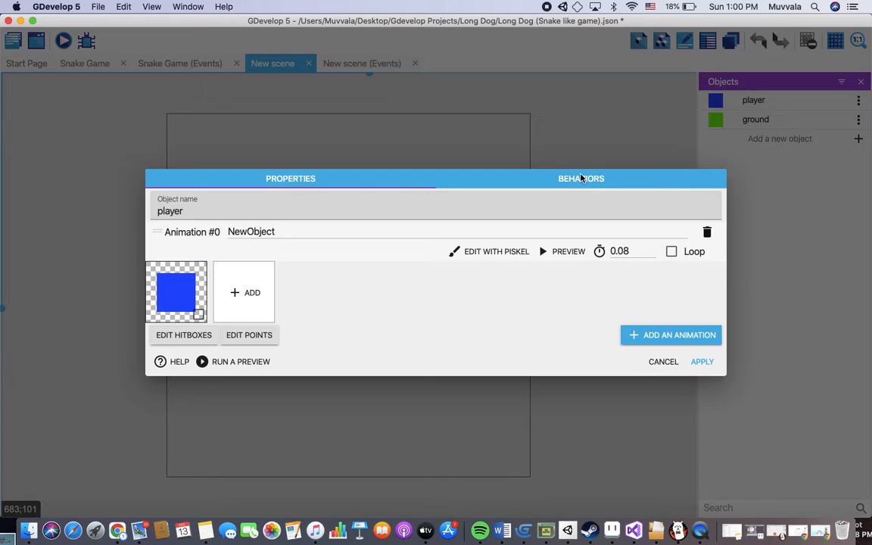
click(581, 177)
click(605, 285)
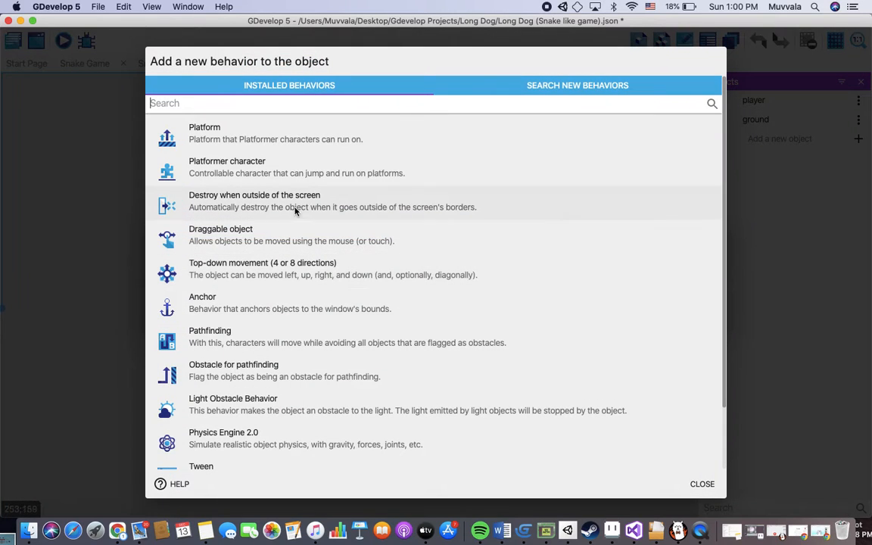
click(311, 171)
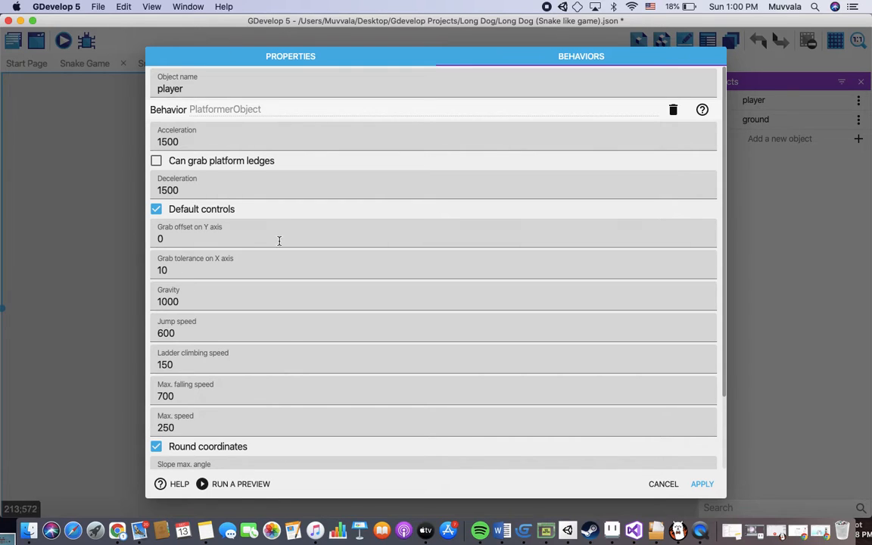
click(701, 484)
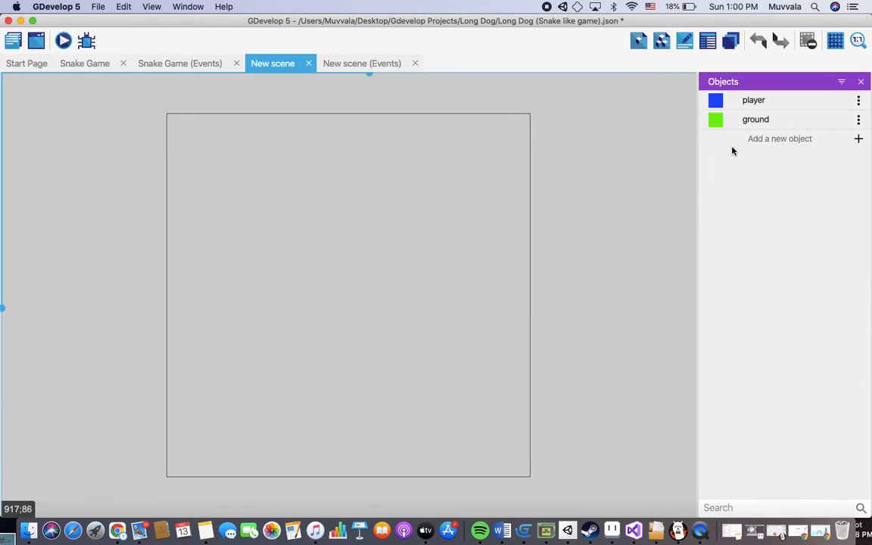
Step: Place the ground as a wide strip spanning the lower part of the scene and put the player above it
drag(749, 122, 585, 410)
drag(501, 410, 460, 416)
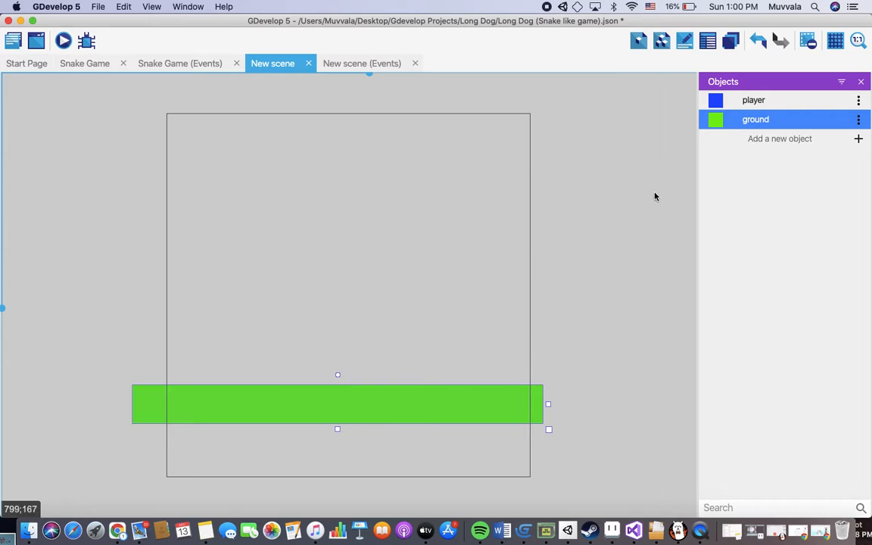
drag(765, 100, 239, 276)
Step: Preview the scene, test moving the player left and right and jumping on the ground, and close the preview
click(64, 40)
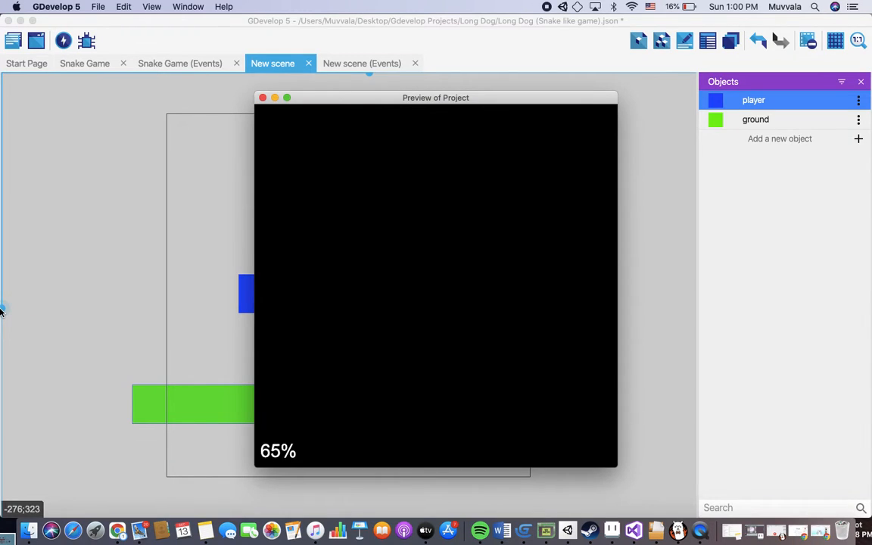
key(Right)
key(Left)
key(Right)
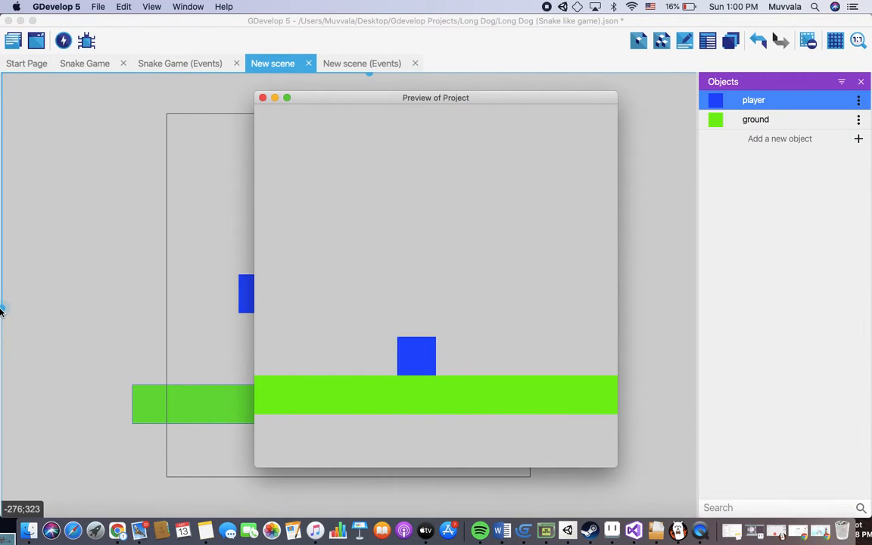
key(Left)
key(Right)
key(space)
key(Left)
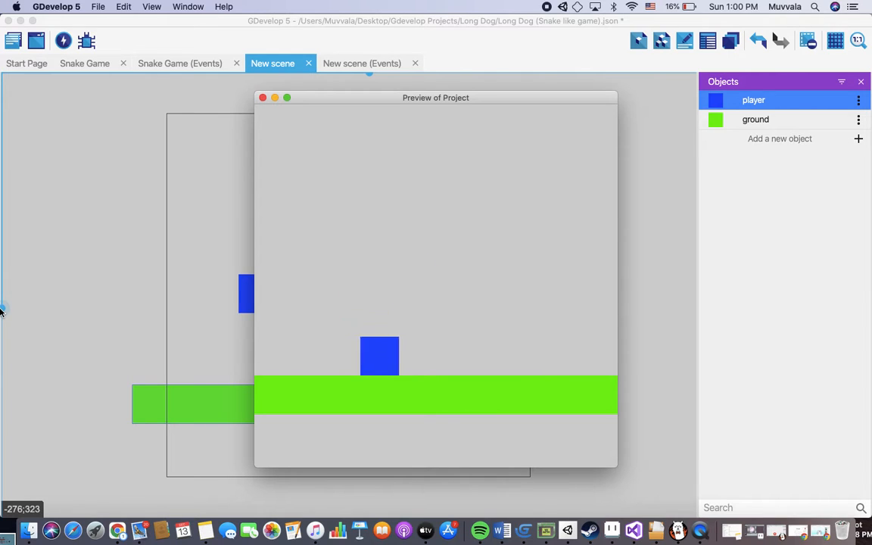
key(Right)
click(262, 98)
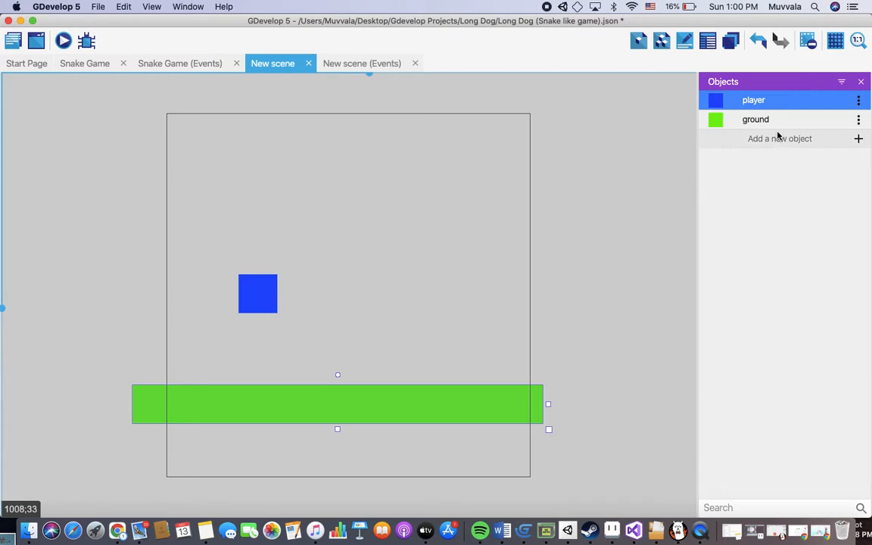
Step: Create a third sprite object and name it gem
click(755, 141)
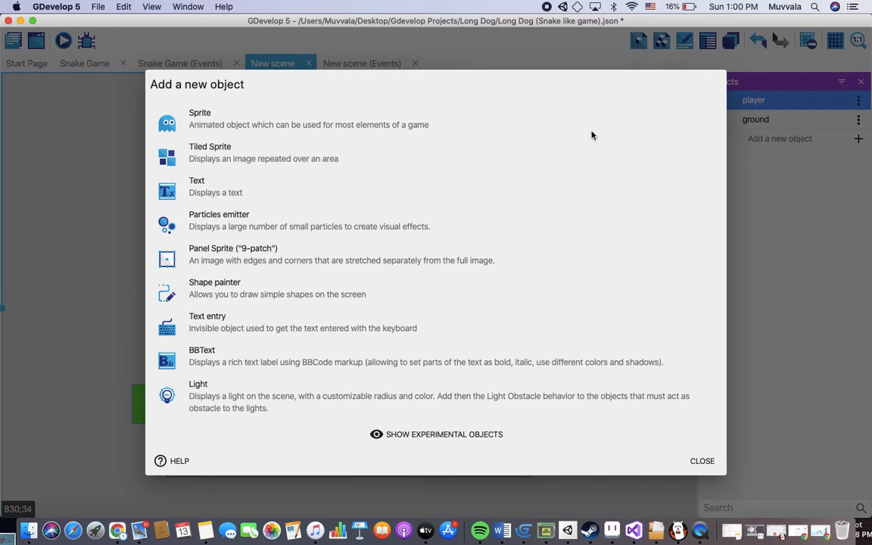
click(483, 126)
click(231, 247)
key(BackSpace)
text(gem)
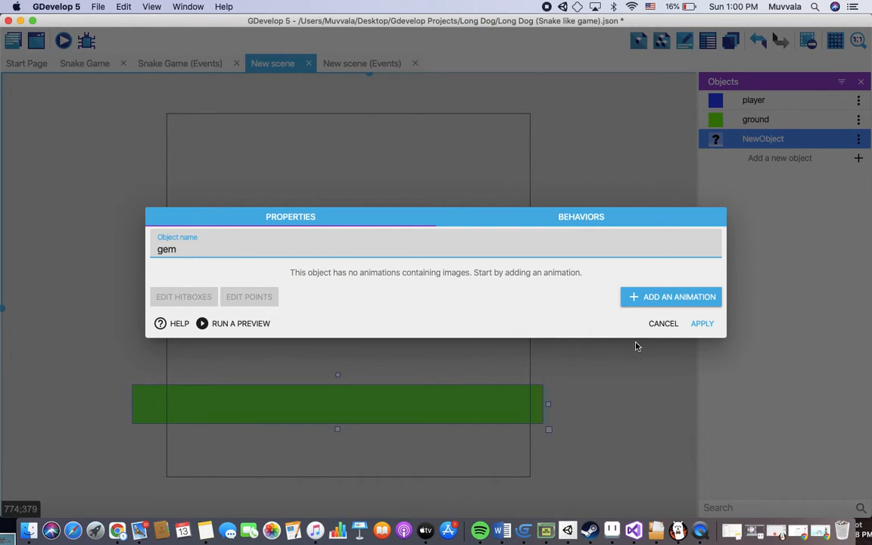
Step: Add an animation to the gem and draw a rounded, downward-tapering gem outline in purple #8b00ff in Piskel, filled with the same purple
click(659, 300)
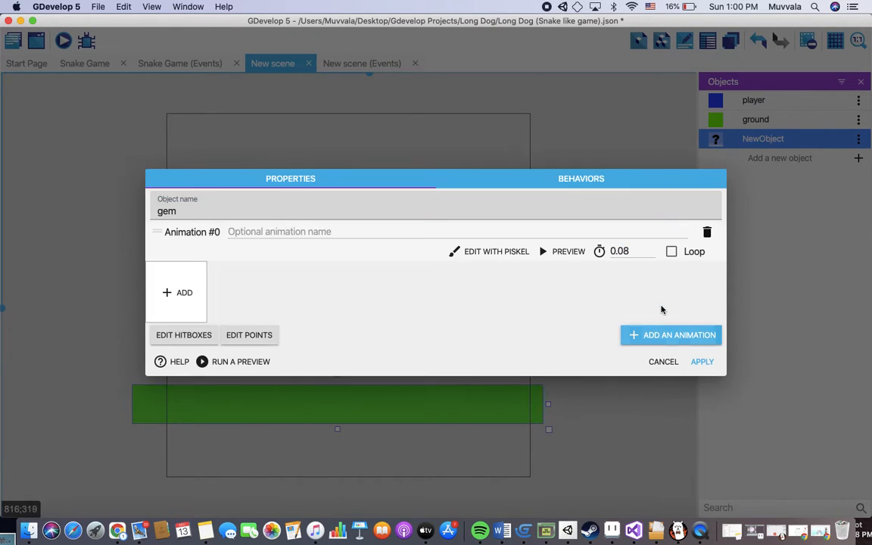
click(477, 251)
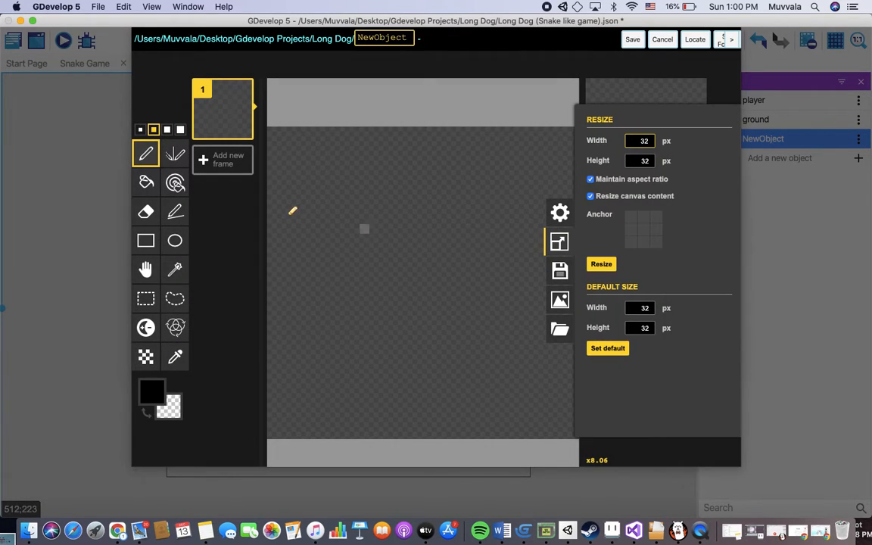
click(147, 391)
click(269, 333)
mouse_move(212, 308)
mouse_down()
mouse_move(244, 290)
mouse_move(271, 215)
mouse_up()
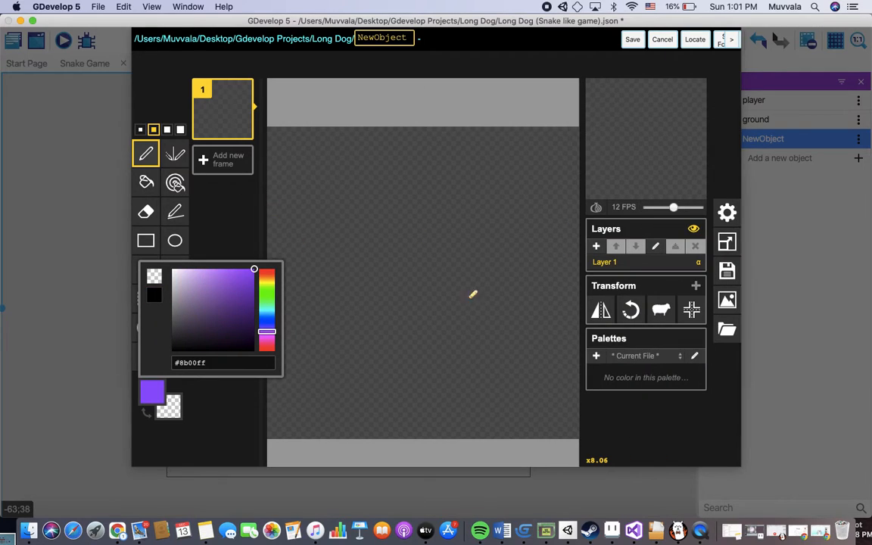
mouse_move(366, 244)
mouse_down()
mouse_move(401, 311)
mouse_move(455, 278)
mouse_move(474, 238)
mouse_move(408, 200)
mouse_move(364, 226)
mouse_move(373, 247)
mouse_up()
click(146, 182)
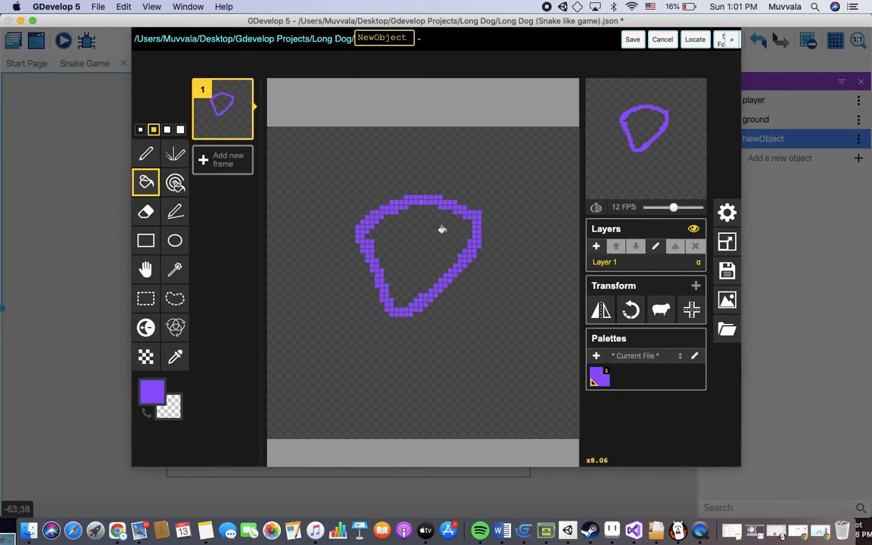
click(423, 232)
Step: Draw a dark purple #380067 facet line across the upper part of the gem with the Pen tool
click(151, 392)
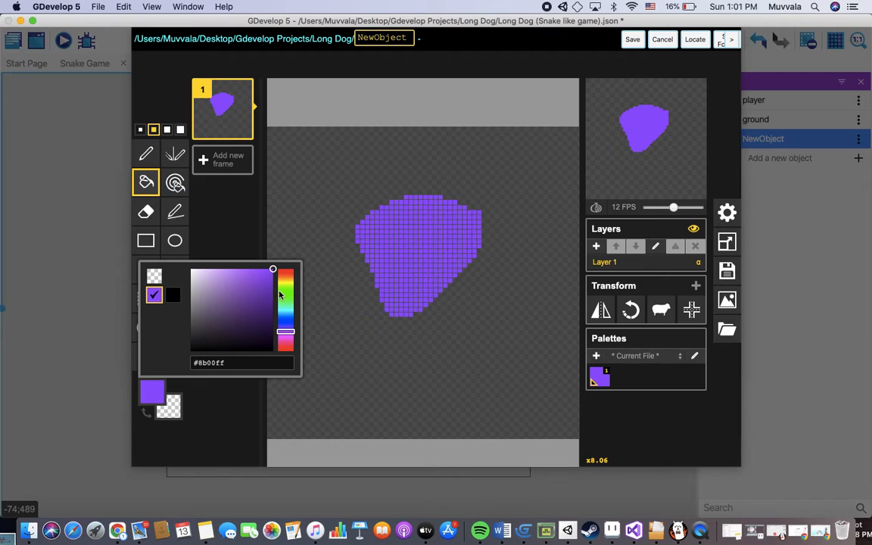
click(268, 299)
drag(268, 300, 302, 317)
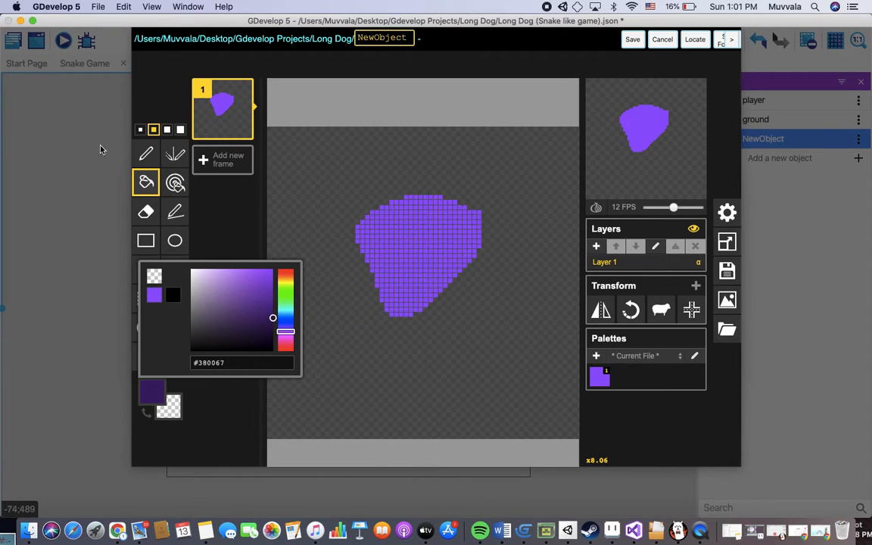
click(147, 158)
drag(376, 229, 467, 227)
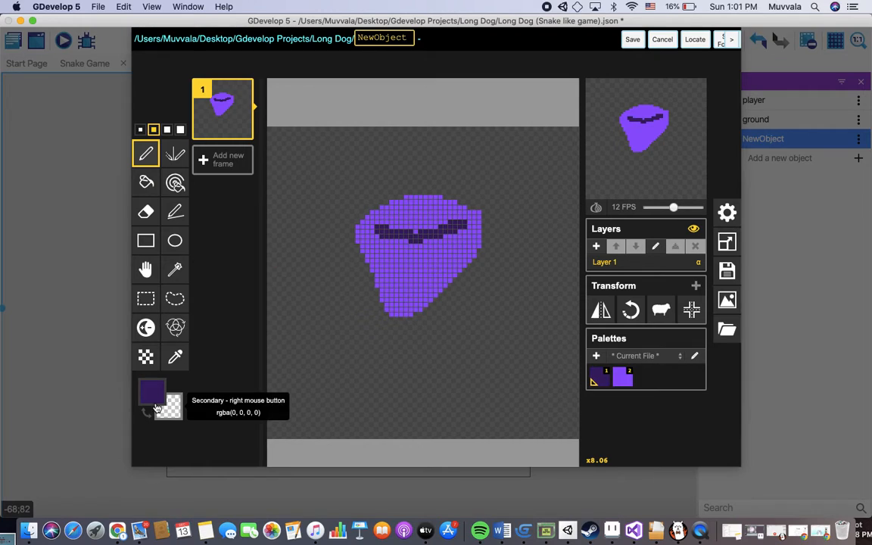
Step: Add a white #ffffff dot and a short diagonal highlight along the gem's right side, and save and apply the sprite
click(154, 392)
click(191, 270)
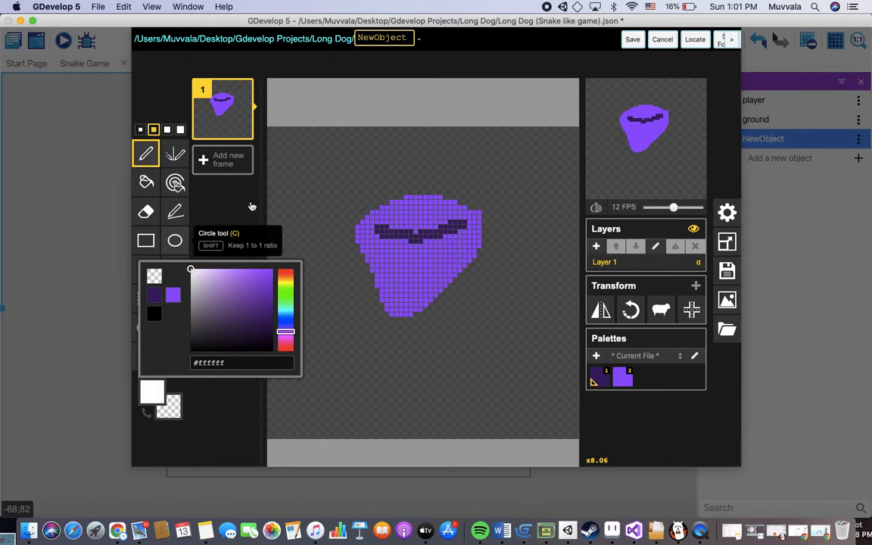
click(461, 243)
drag(447, 264, 436, 282)
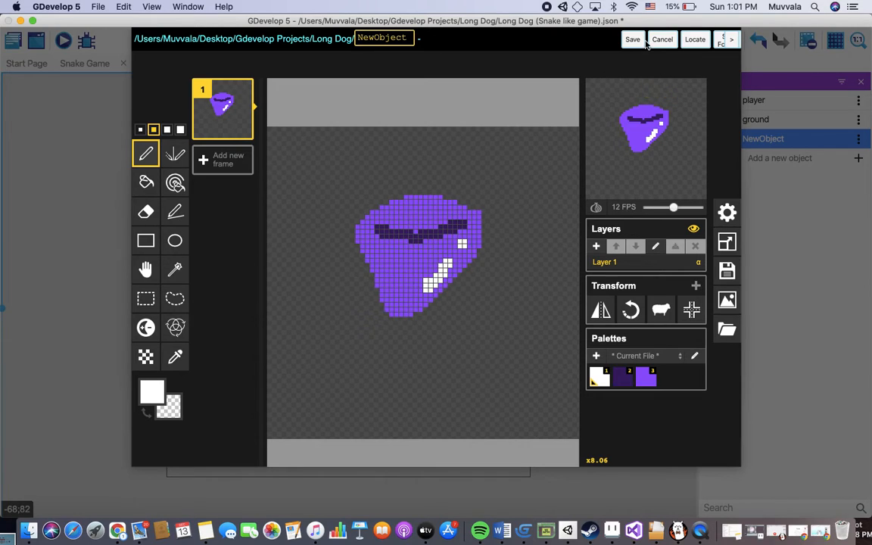
click(632, 40)
click(704, 362)
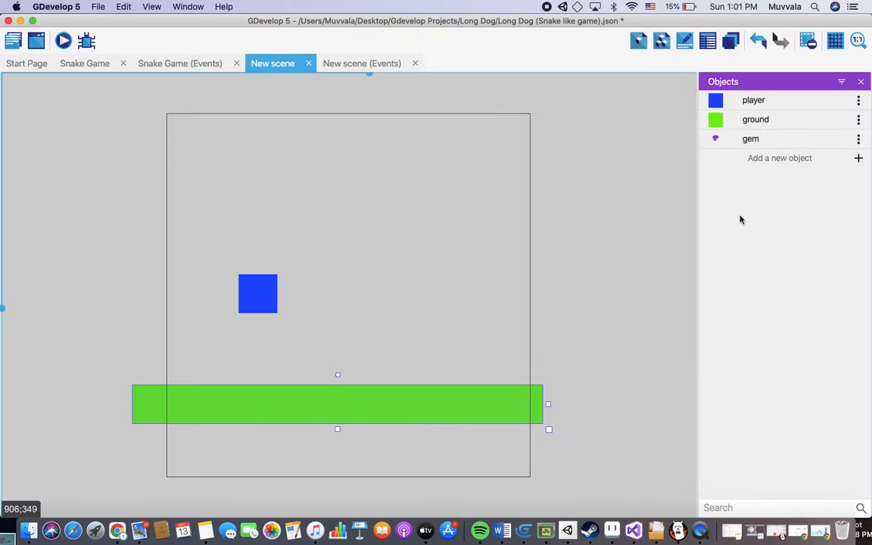
Step: Place three gems in a row in the scene, above the ground and on the far side from the player
drag(745, 140, 435, 292)
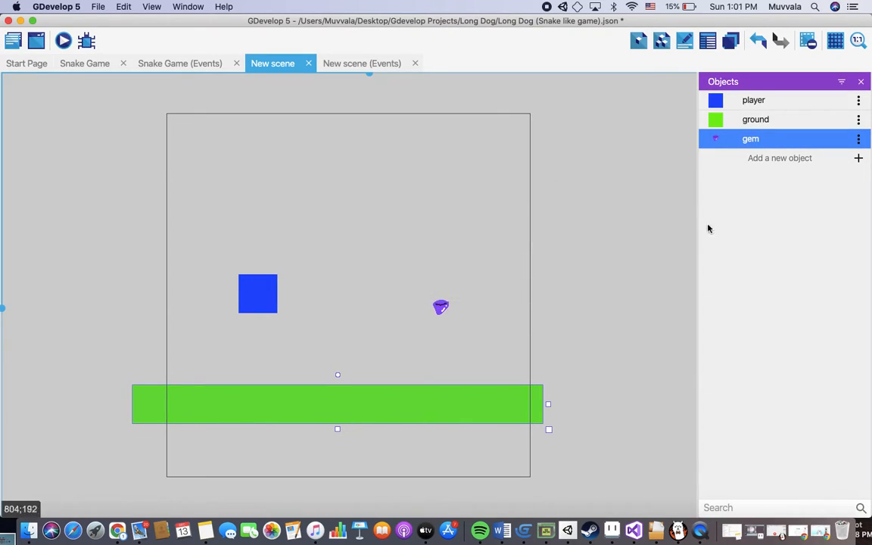
drag(744, 140, 437, 346)
drag(472, 311, 486, 272)
drag(438, 342, 448, 268)
drag(743, 139, 501, 260)
click(632, 274)
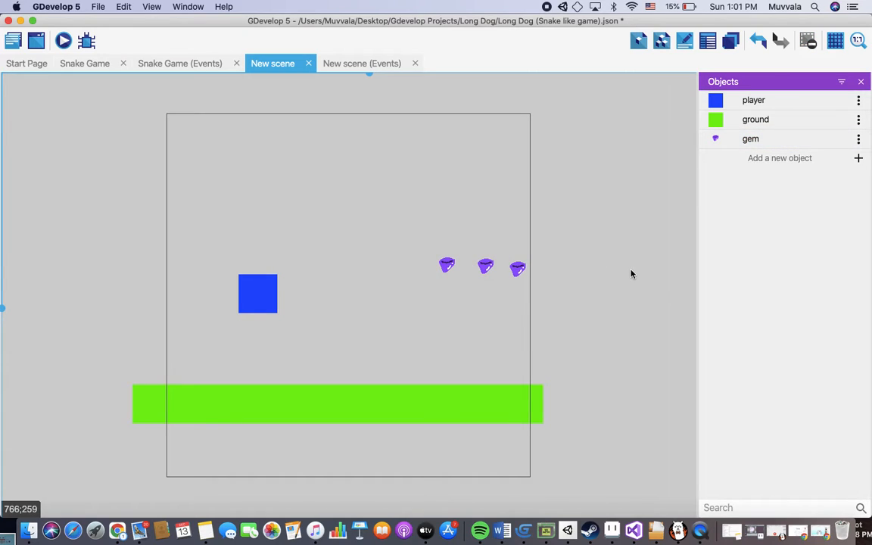
Step: Add an event group named collectable to the new scene's events
click(377, 64)
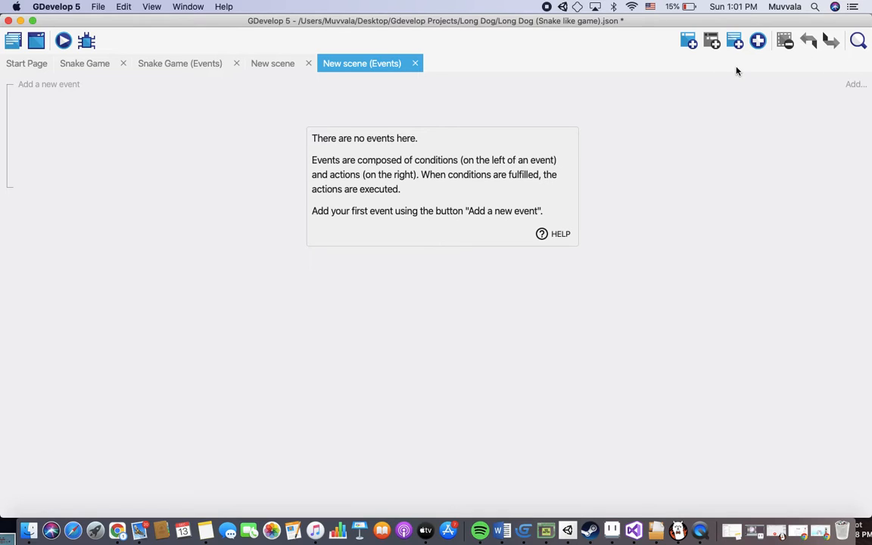
click(758, 40)
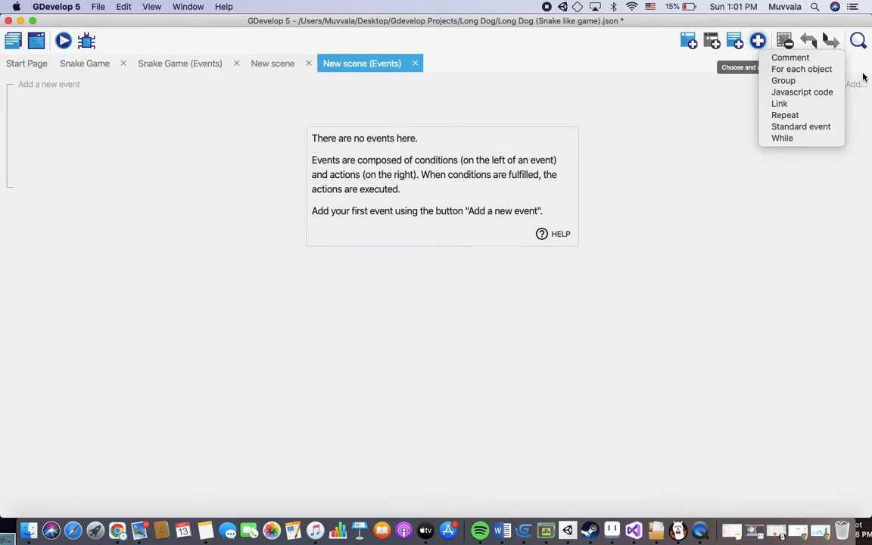
click(737, 81)
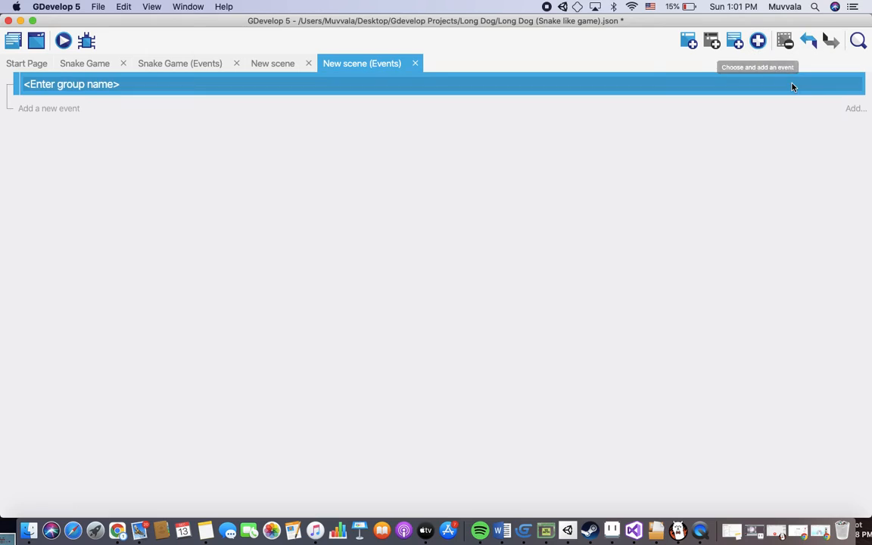
click(388, 83)
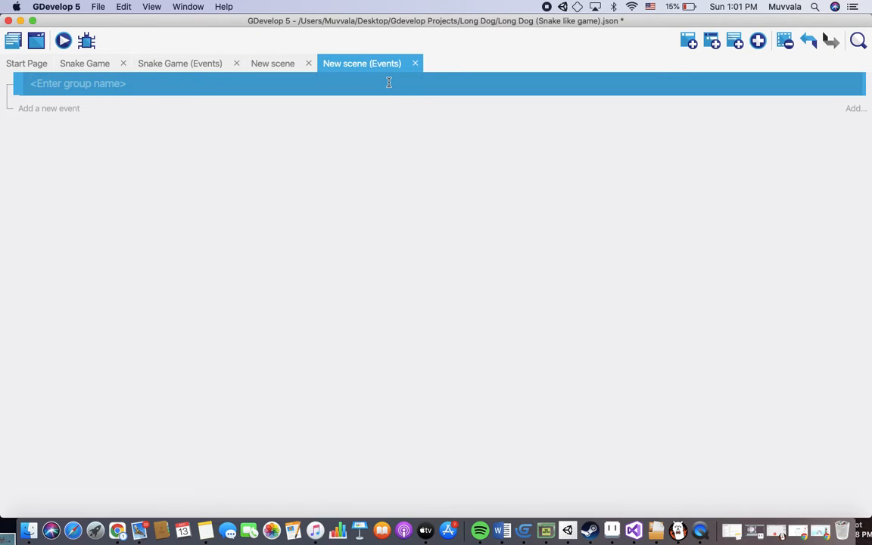
text(collectable)
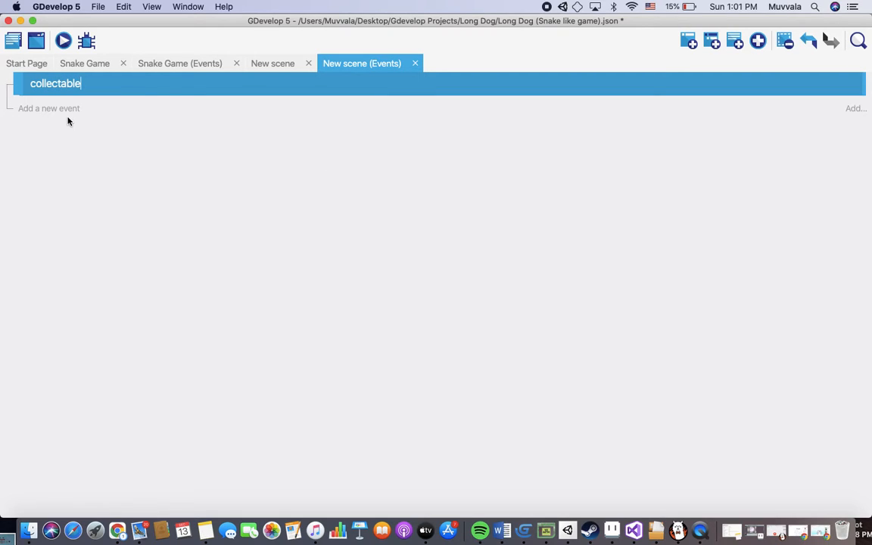
key(Return)
Step: Add a new event with a condition that the player is in collision with gem
click(73, 111)
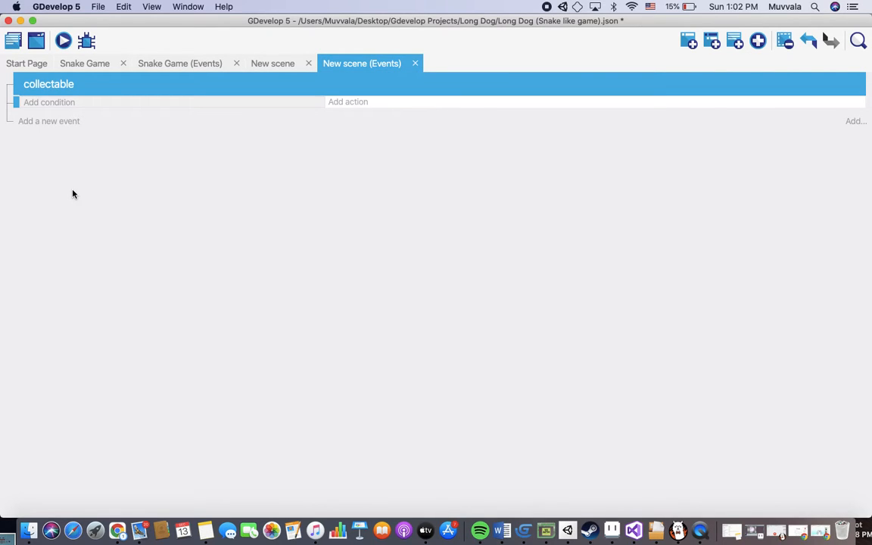
click(51, 103)
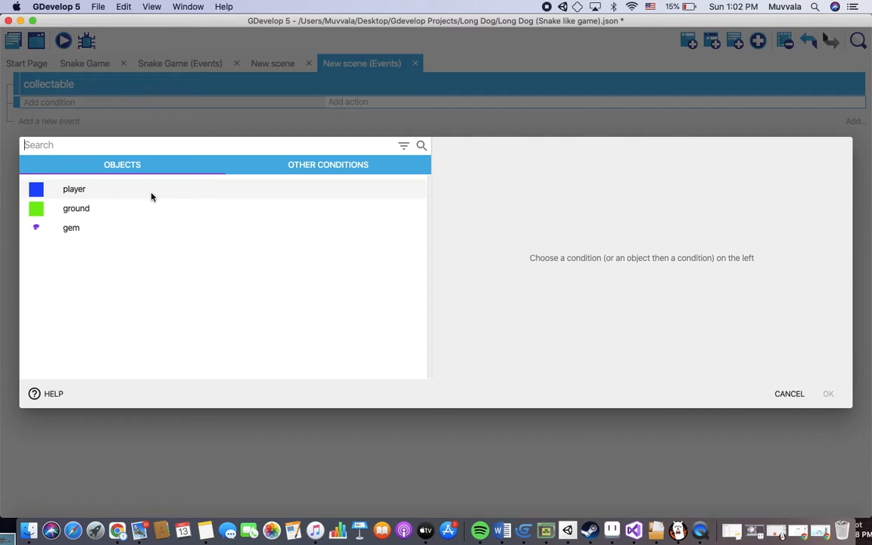
click(130, 193)
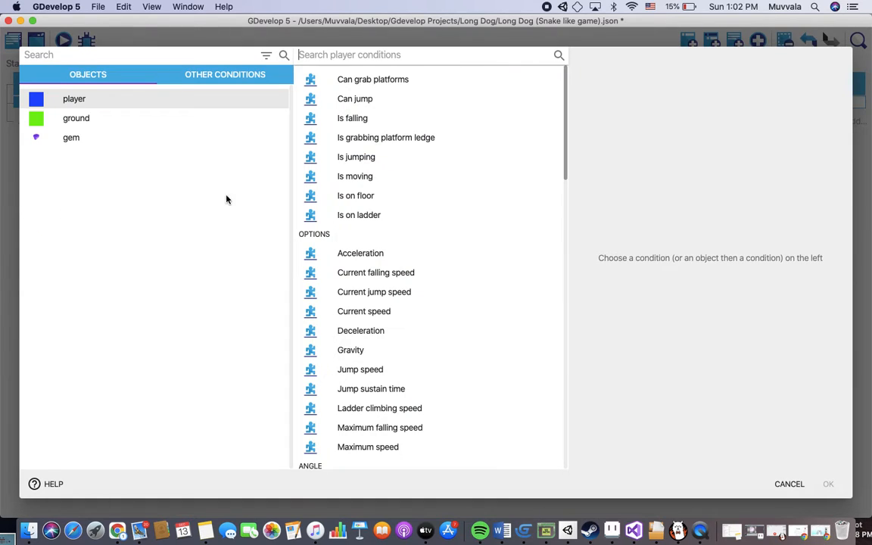
text(col)
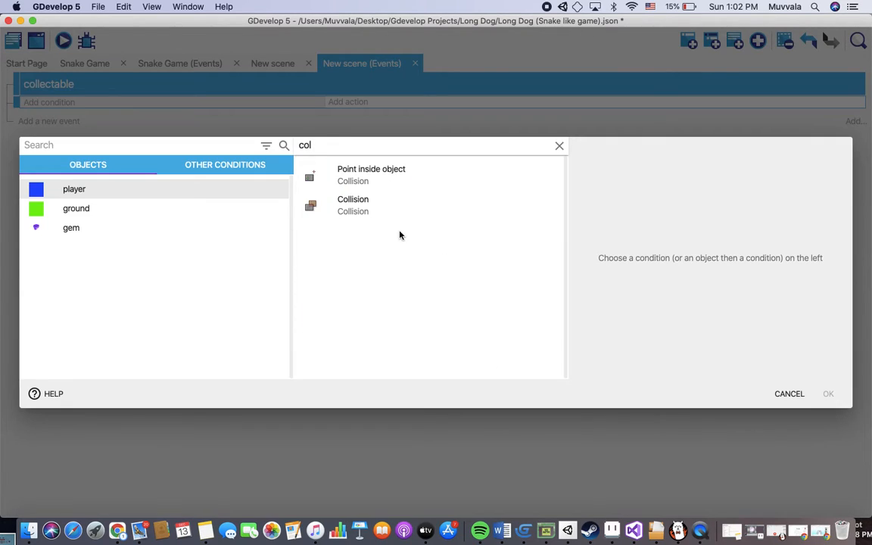
click(396, 210)
click(620, 295)
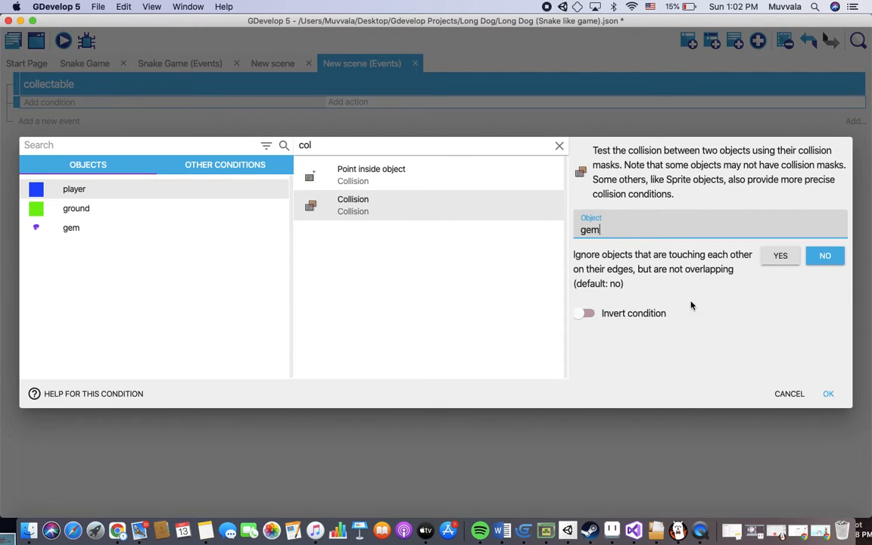
click(827, 394)
Step: Add an action to the collision event that deletes the gem object
click(358, 103)
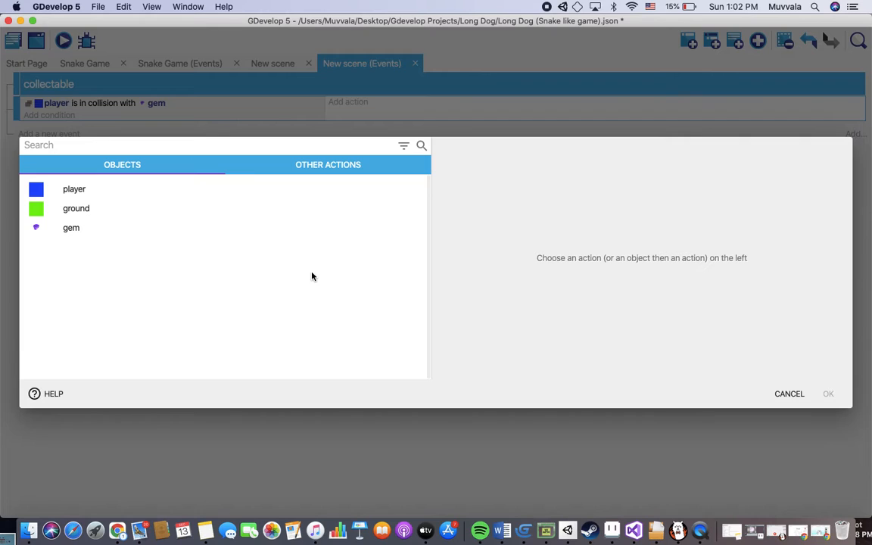
click(169, 230)
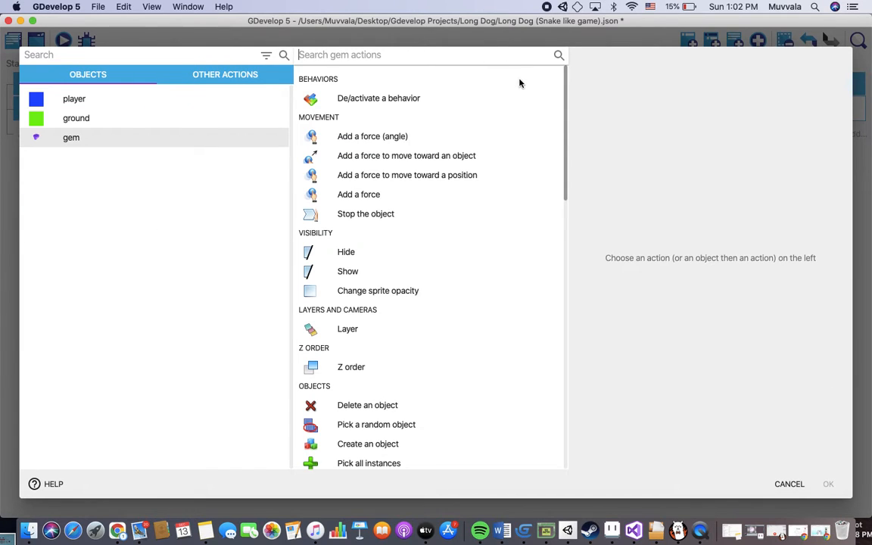
text(destr)
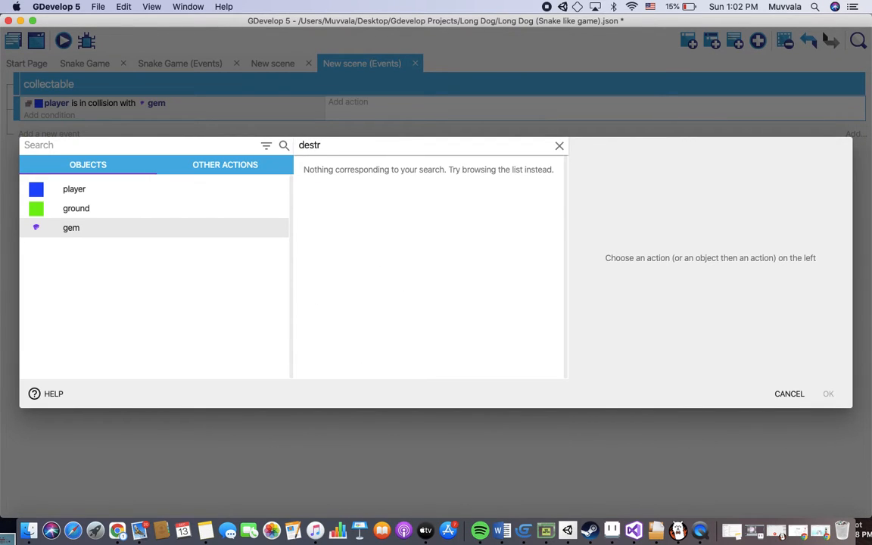
key(BackSpace)
key(BackSpace)
key(BackSpace)
key(BackSpace)
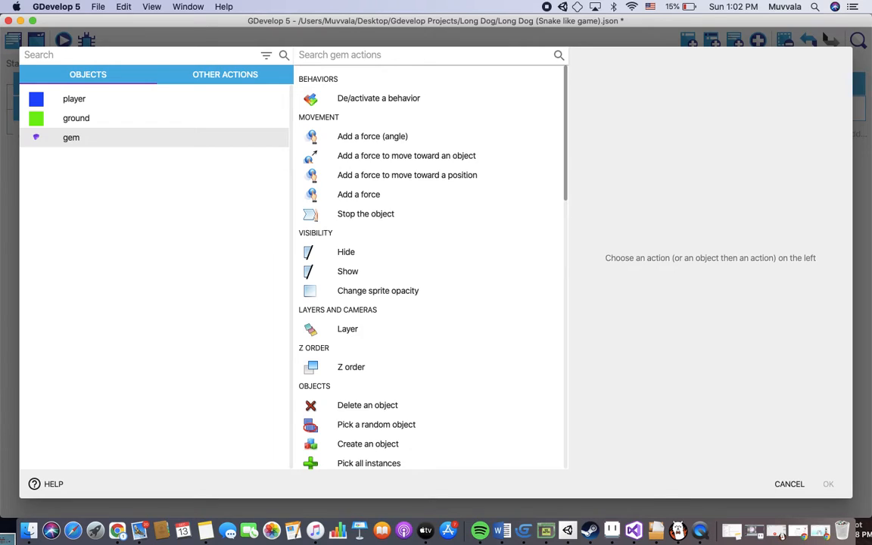
text(de)
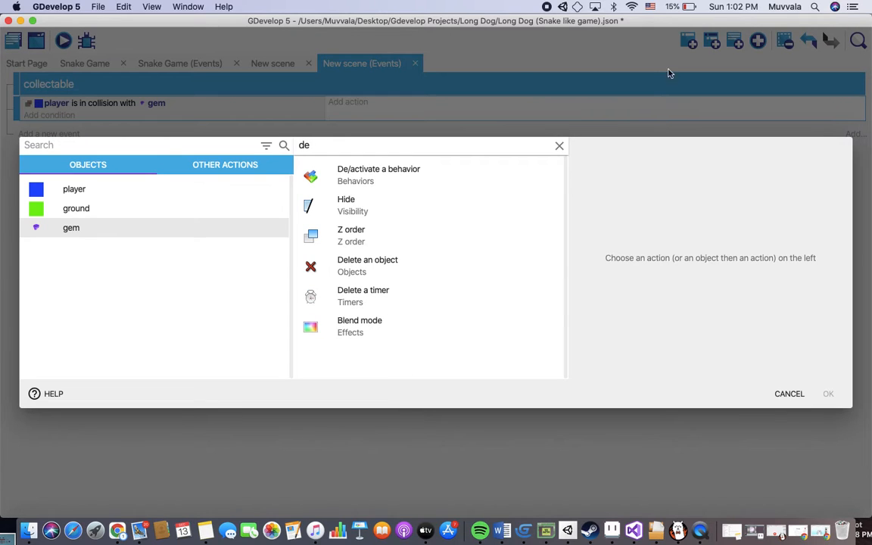
click(463, 273)
click(828, 394)
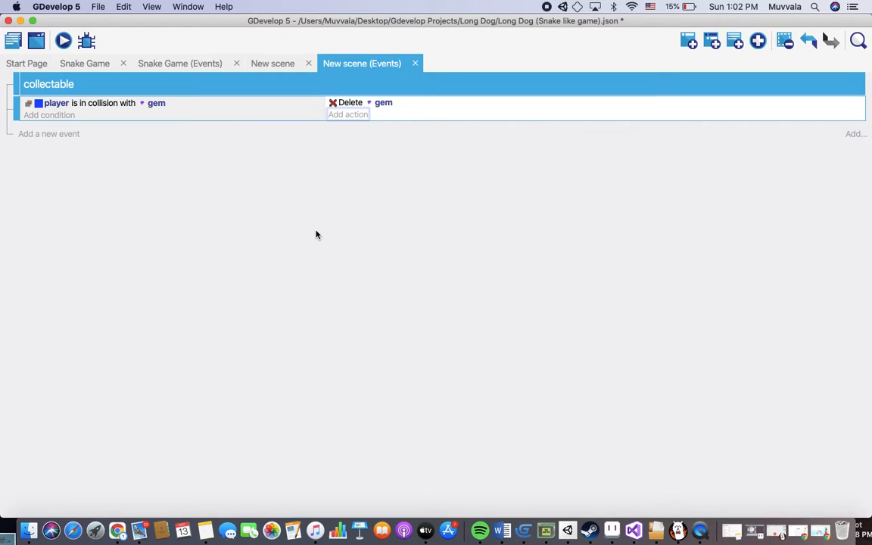
Step: Preview the scene, move and jump the player into the gems to test collecting them, and close the preview
click(64, 40)
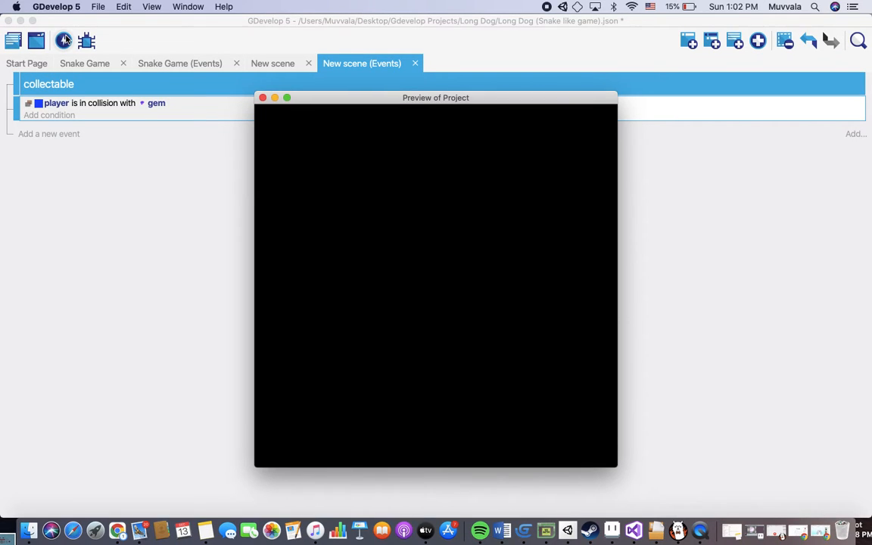
key(Right)
key(space)
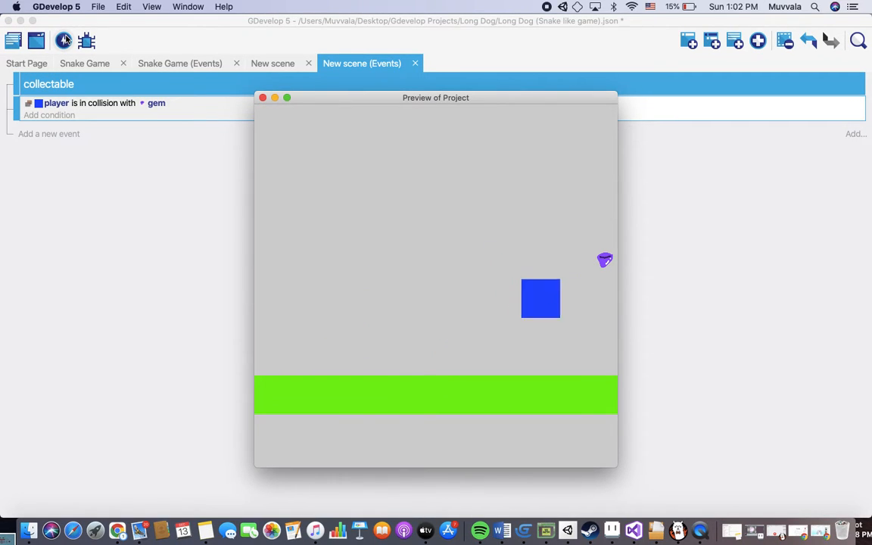
key(space)
key(Left)
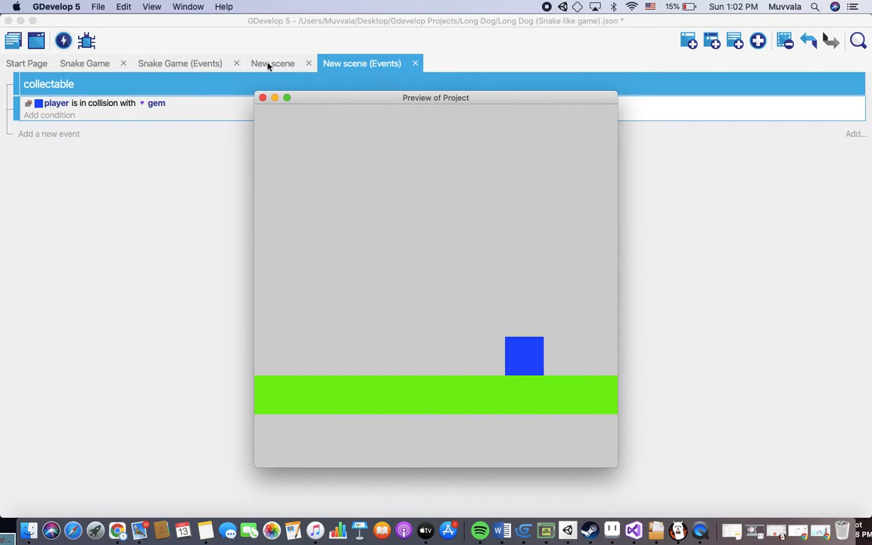
click(262, 98)
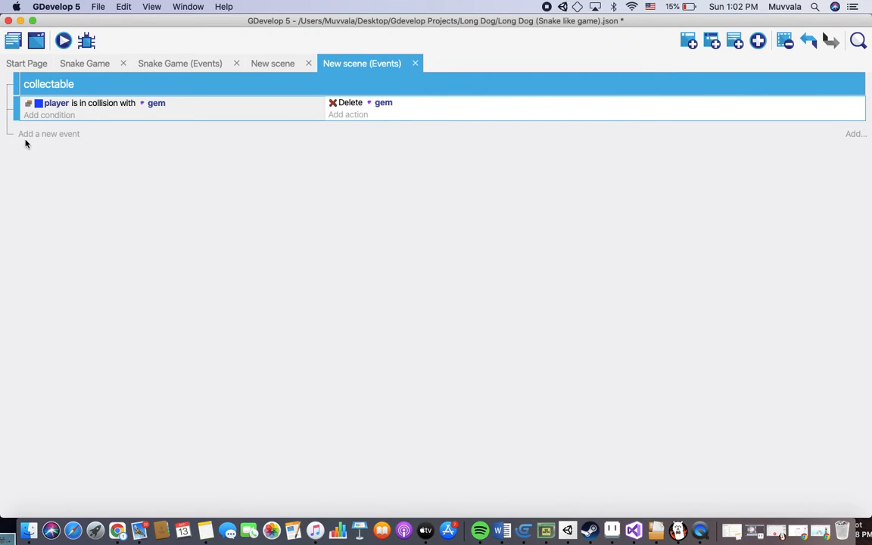
Step: Add an empty event and a second event group, nesting the gem collision event under collectable and the empty event under the new group
click(31, 133)
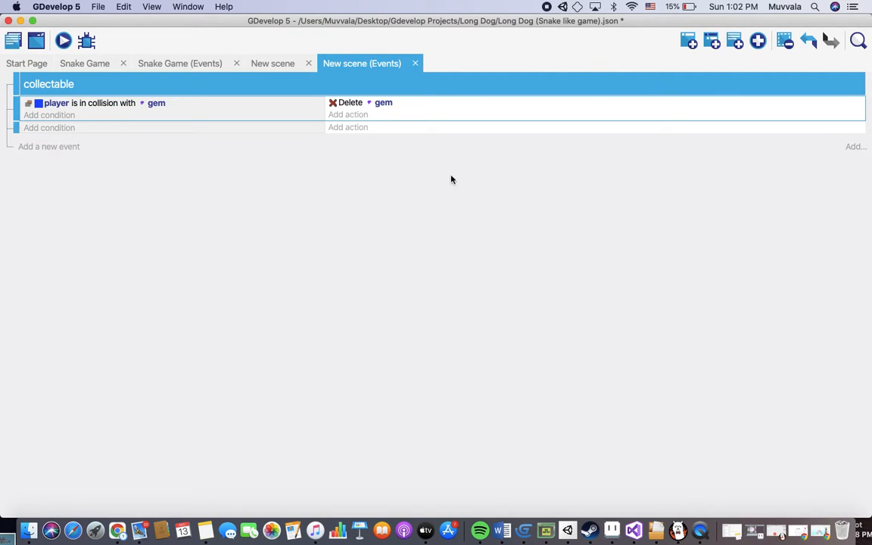
click(758, 42)
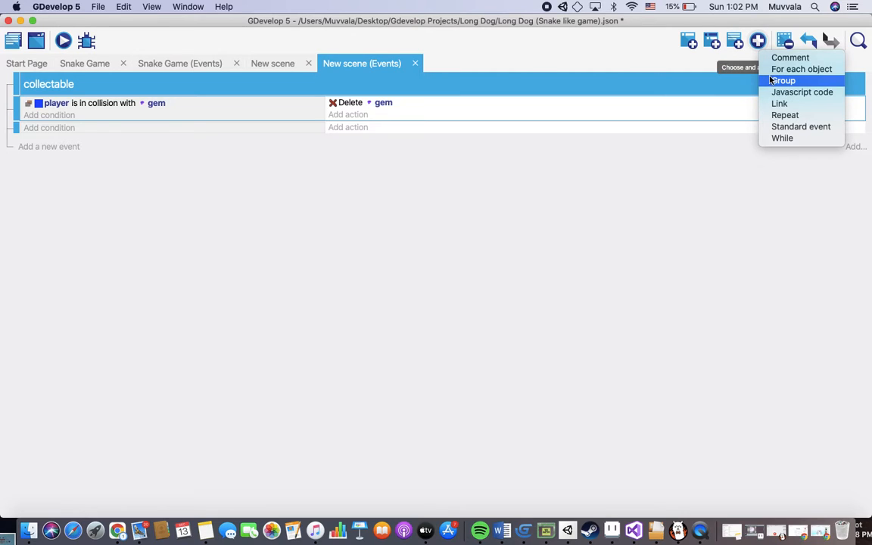
click(780, 81)
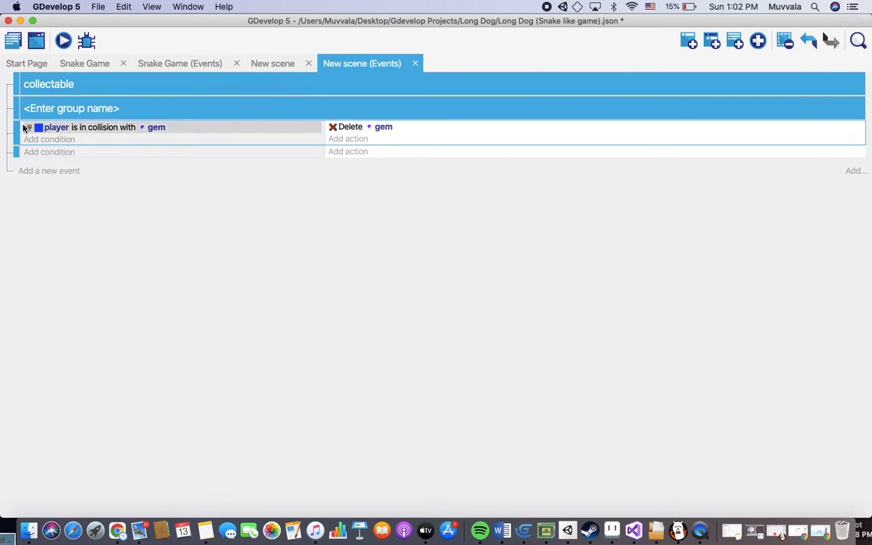
mouse_move(16, 111)
mouse_down()
mouse_move(20, 150)
mouse_move(15, 77)
mouse_move(17, 111)
mouse_move(26, 113)
mouse_up()
drag(14, 151, 42, 132)
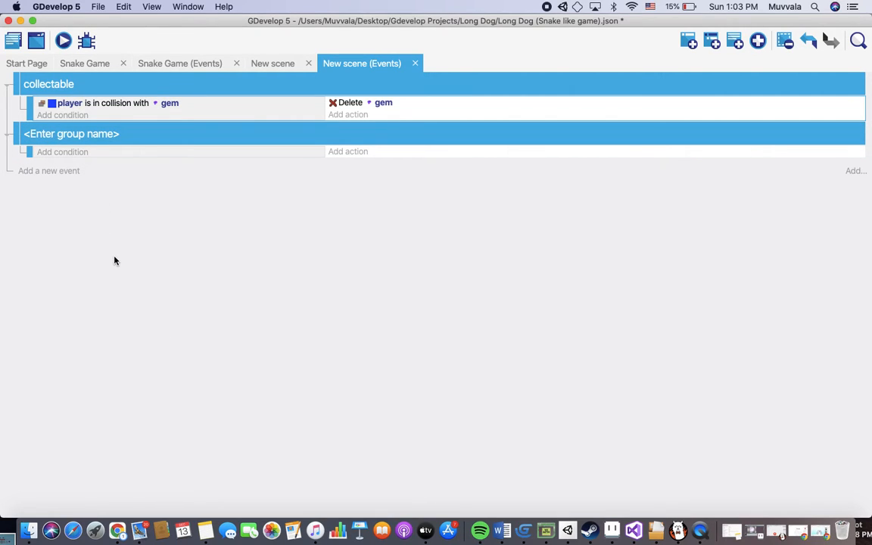
Step: Collapse and expand the collectable group, and name the second event group enemy
click(10, 89)
click(9, 86)
click(59, 133)
text(enemy)
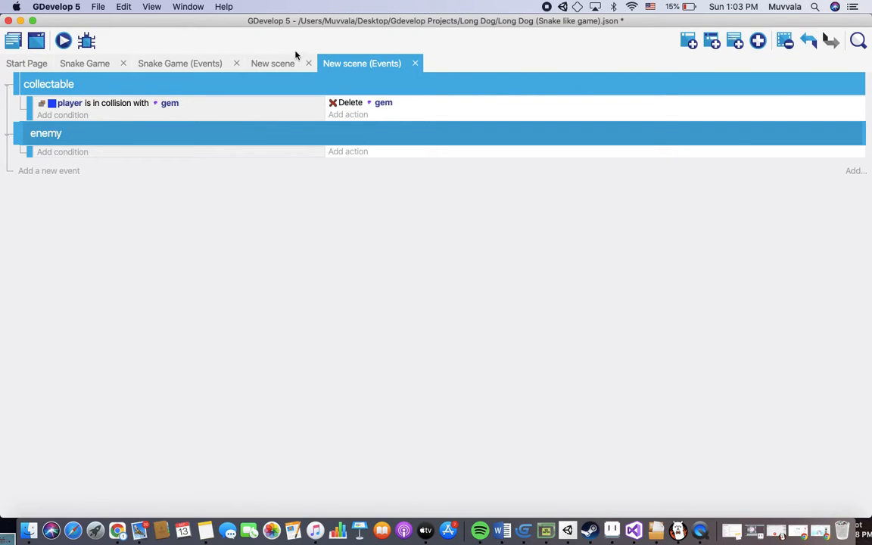
Step: Create a new sprite object in the scene and name it enemy
click(265, 64)
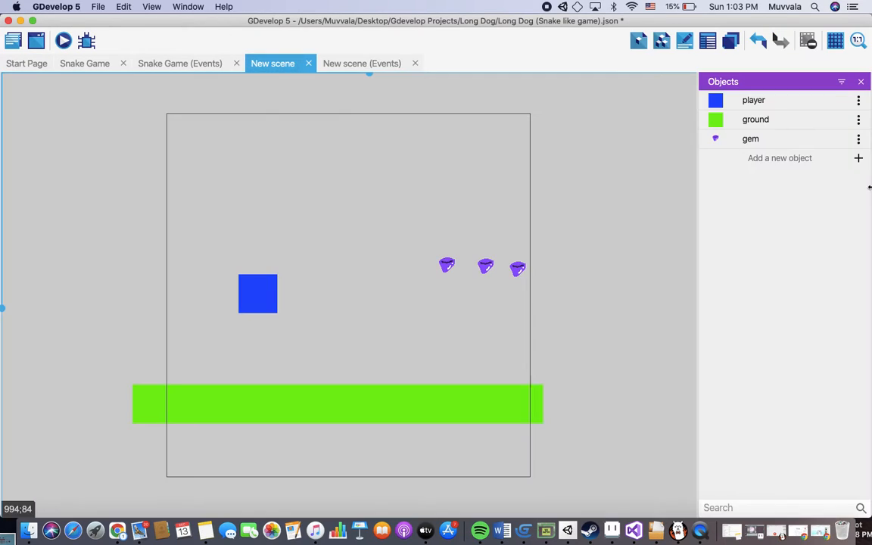
click(799, 159)
click(461, 121)
click(345, 247)
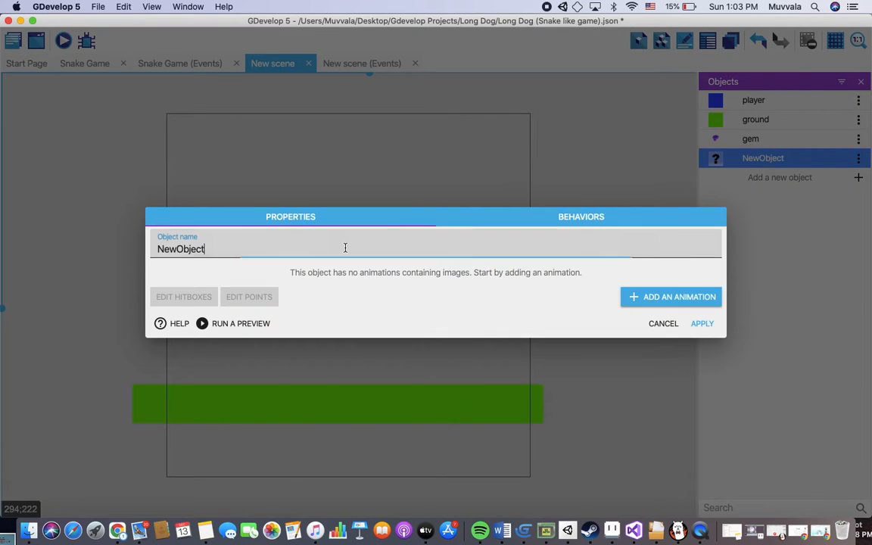
key(BackSpace)
key(BackSpace)
key(BackSpace)
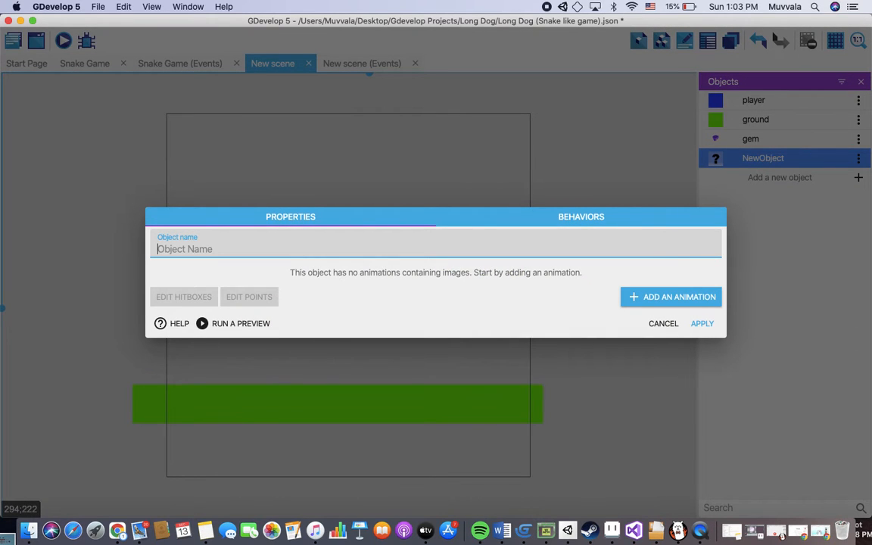
text(enemy)
Step: Add an animation to the enemy and draw a flat-bottomed dome in Piskel, outlined and filled in a muted dusty red
click(667, 299)
click(493, 252)
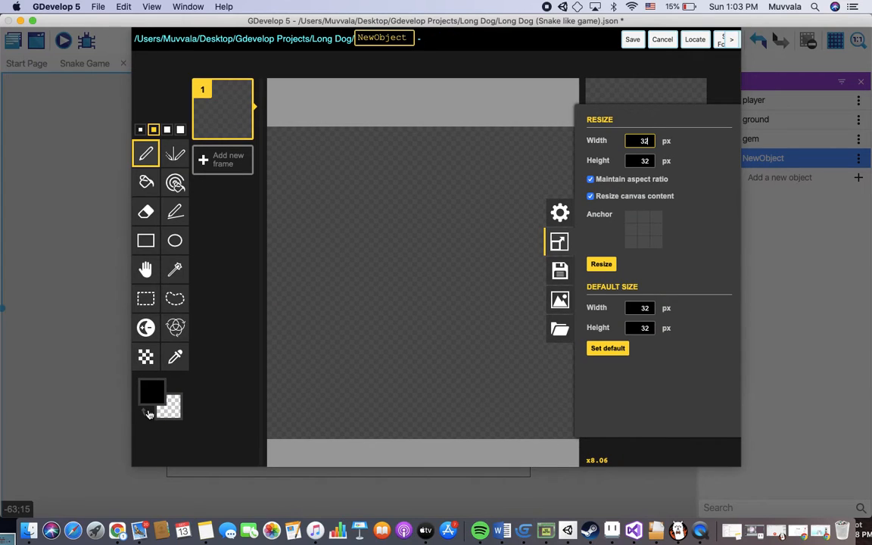
click(150, 400)
click(197, 304)
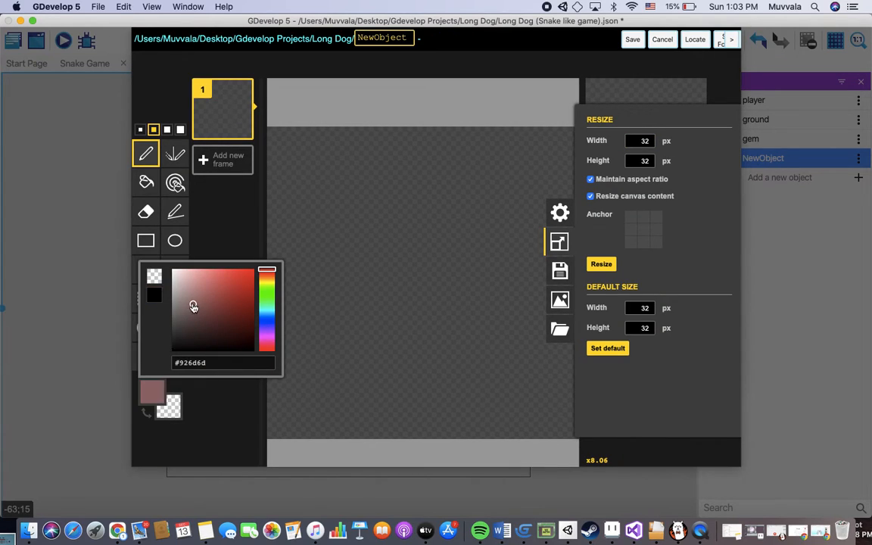
mouse_move(354, 291)
mouse_down()
mouse_move(355, 268)
mouse_move(516, 248)
mouse_move(473, 288)
mouse_move(366, 294)
mouse_move(505, 294)
mouse_up()
click(147, 182)
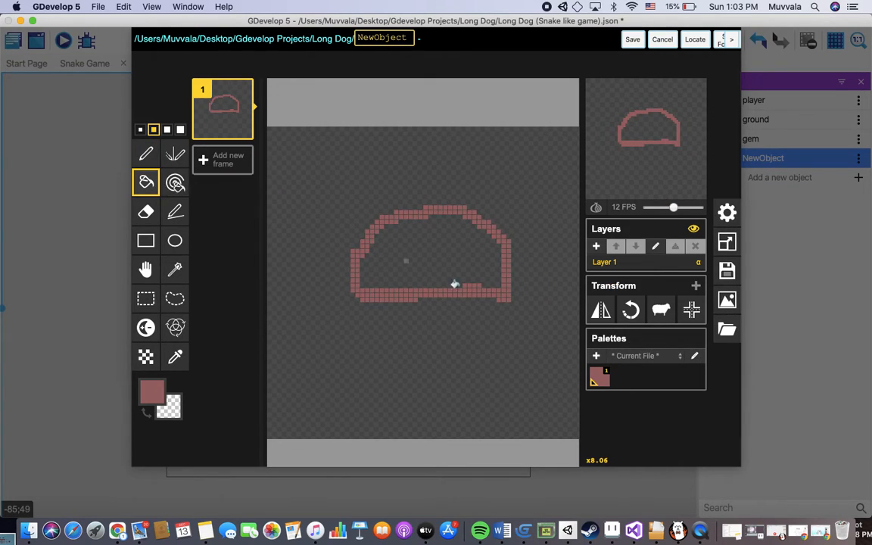
click(386, 237)
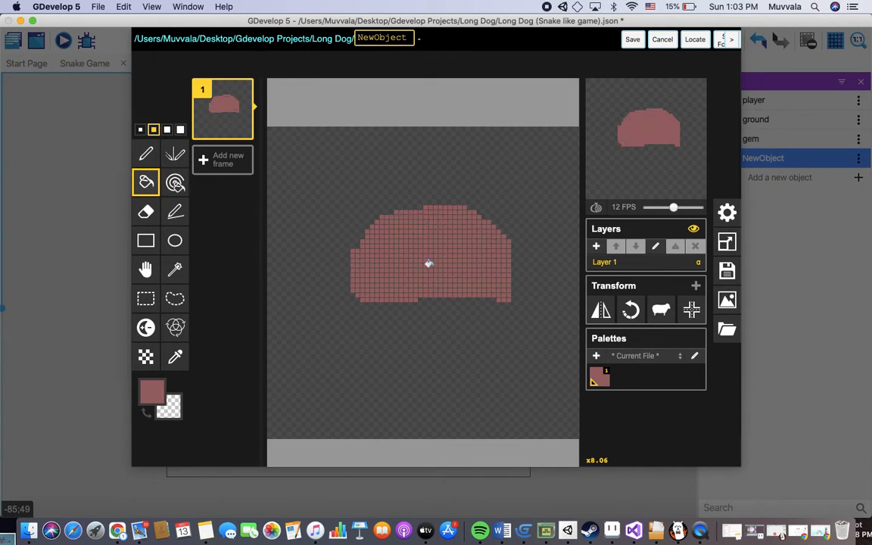
Step: Draw a very dark brown stem centred below the dome and two black feet spreading from its base
click(154, 392)
drag(215, 323, 218, 338)
click(146, 153)
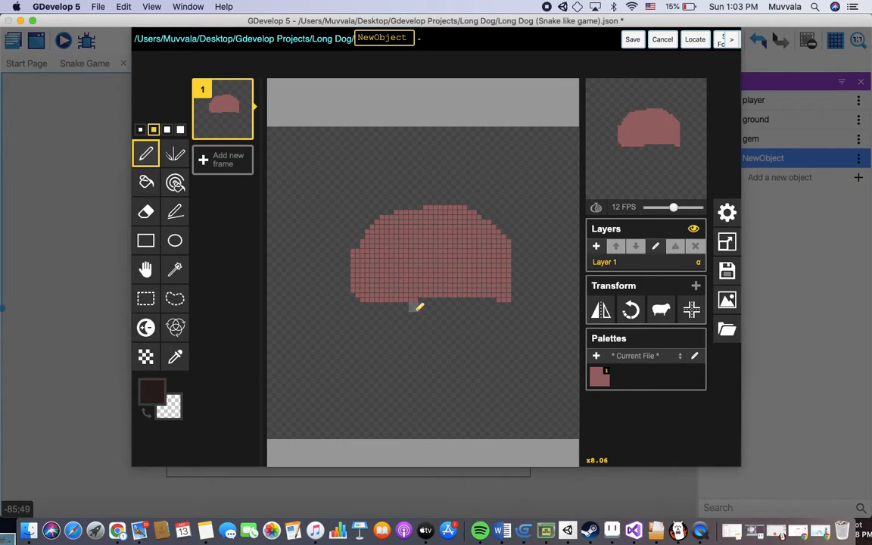
mouse_move(416, 307)
mouse_down()
mouse_move(411, 335)
mouse_move(436, 345)
mouse_move(438, 304)
mouse_move(425, 317)
mouse_move(426, 334)
mouse_move(436, 304)
mouse_up()
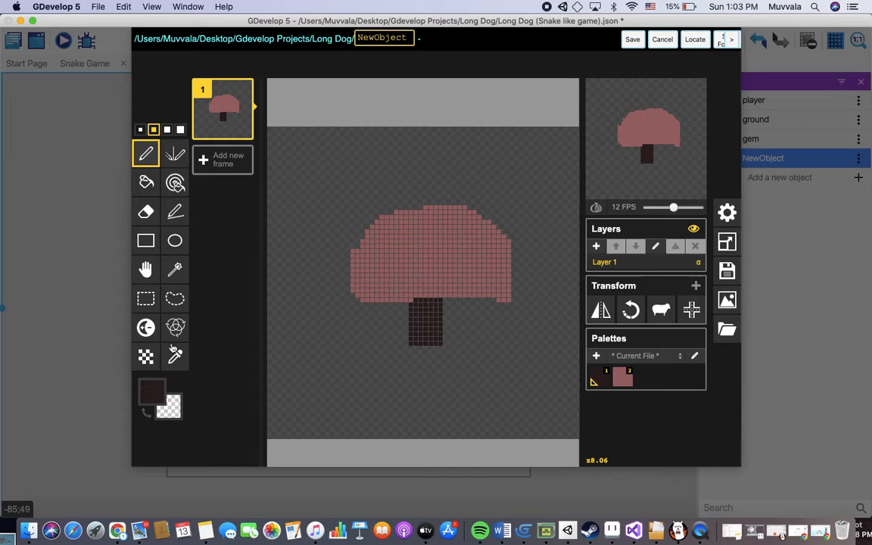
click(152, 391)
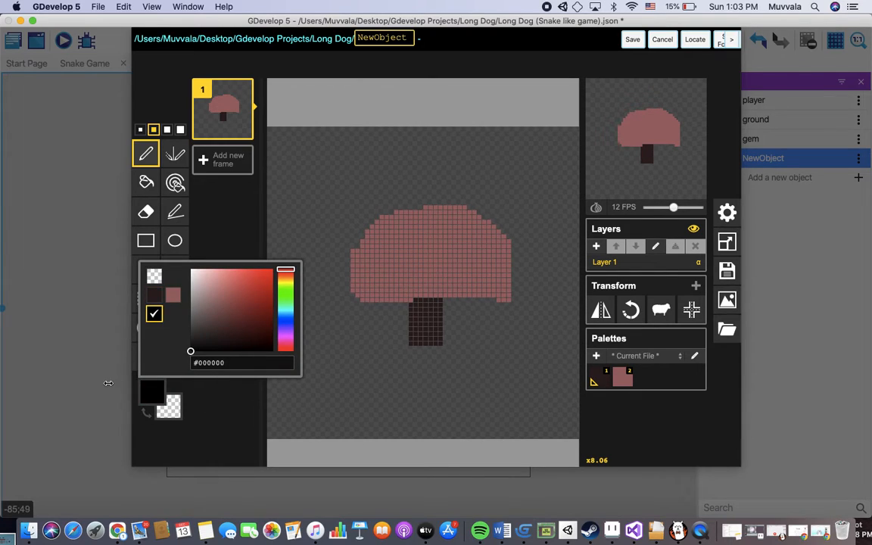
mouse_move(410, 341)
mouse_down()
mouse_move(385, 342)
mouse_move(409, 343)
mouse_move(395, 352)
mouse_move(427, 353)
mouse_move(413, 338)
mouse_move(473, 351)
mouse_move(436, 358)
mouse_move(465, 358)
mouse_move(458, 357)
mouse_up()
key(super+z)
Step: Add two black eyes and a smiling mouth to the dome, and save the drawing to the enemy object
click(378, 248)
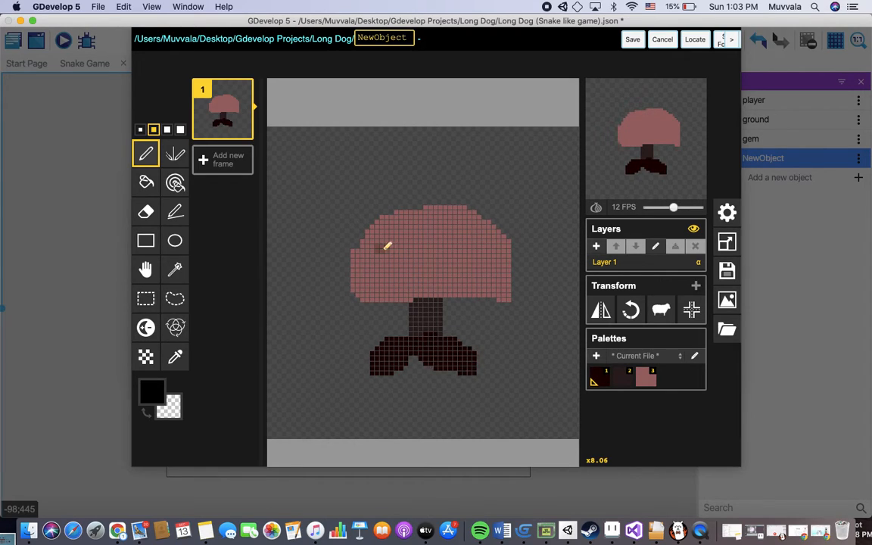
click(486, 234)
mouse_move(408, 252)
mouse_down()
mouse_move(418, 268)
mouse_move(457, 248)
mouse_up()
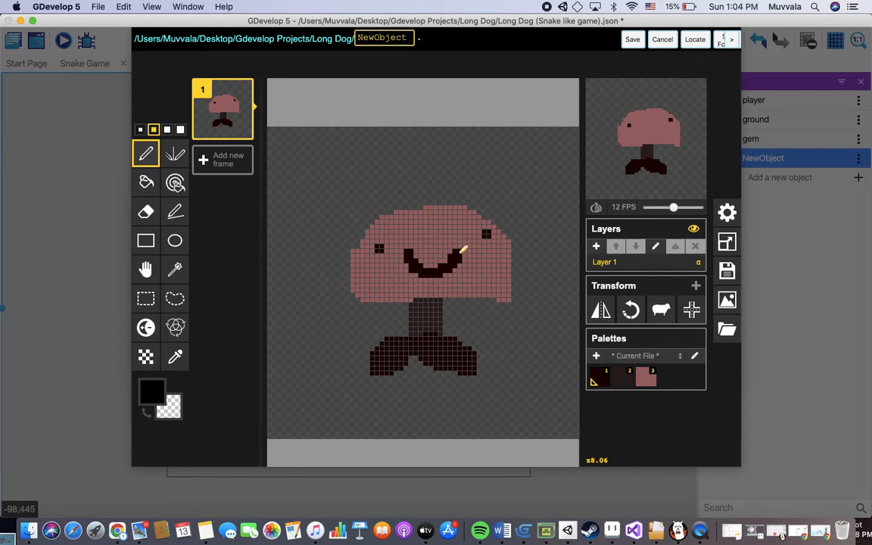
click(632, 38)
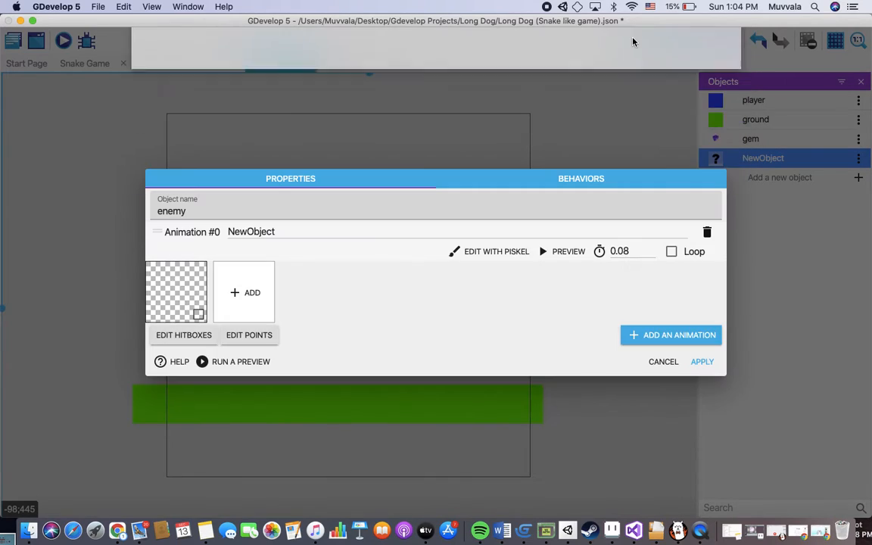
Step: Give the enemy a custom collision mask with lower corners at about (52, 52) and (11, 51), and place an instance just above the ground
click(194, 338)
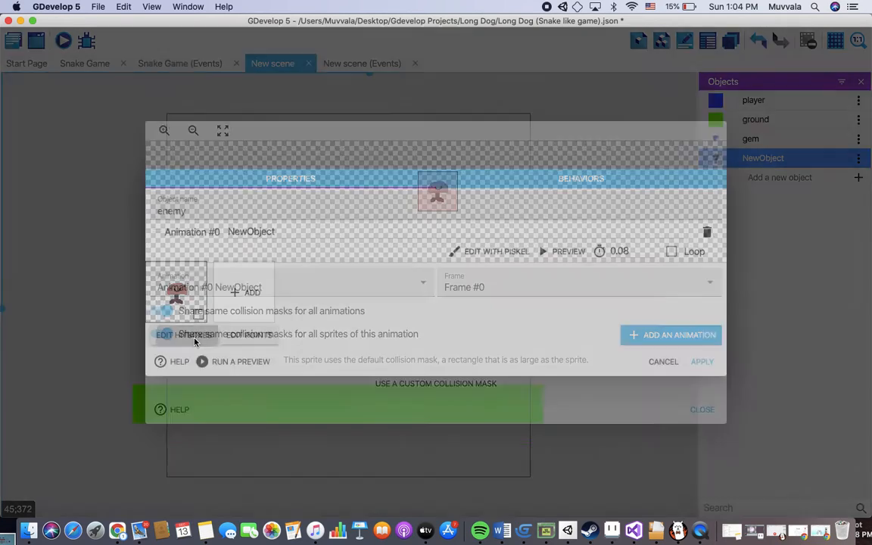
click(438, 383)
click(697, 367)
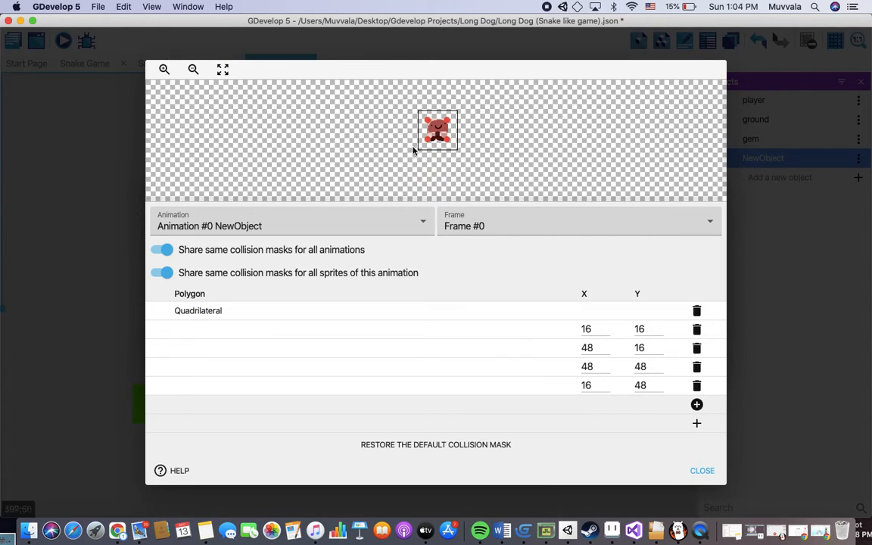
drag(427, 141, 452, 145)
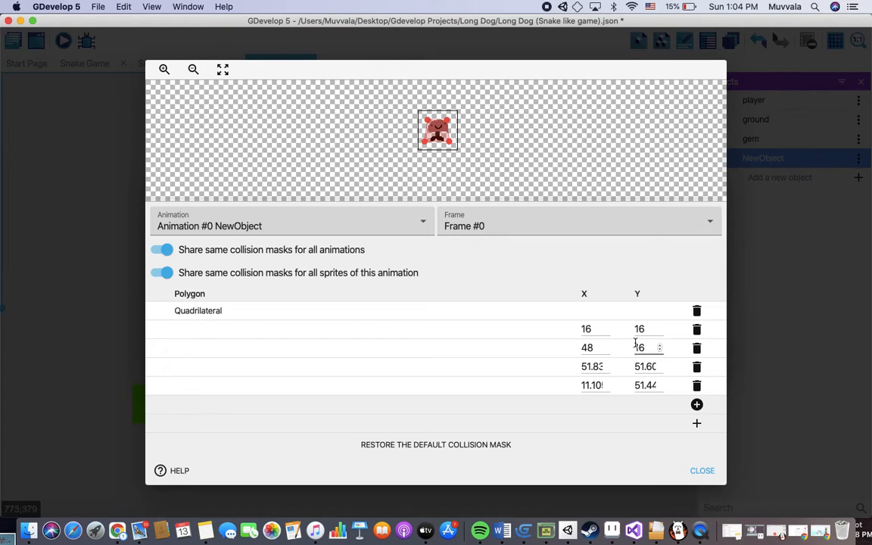
click(702, 471)
click(697, 361)
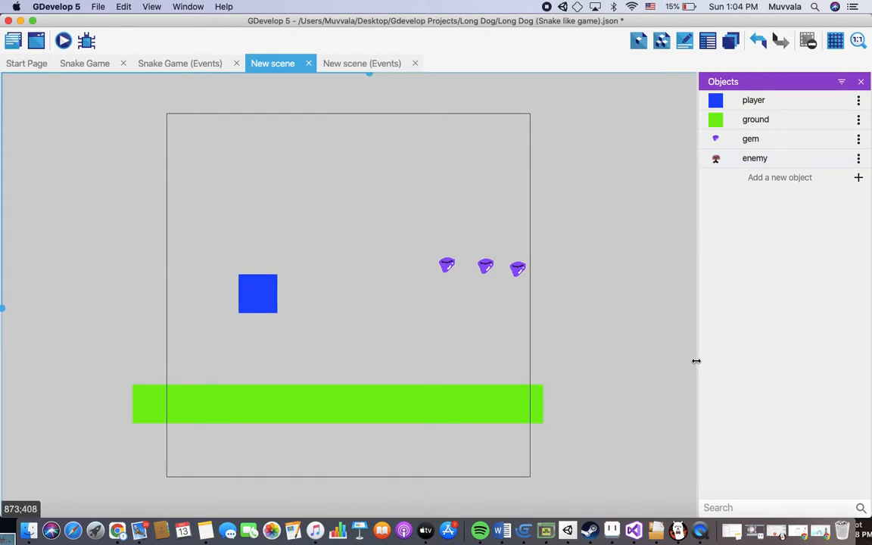
drag(729, 159, 453, 349)
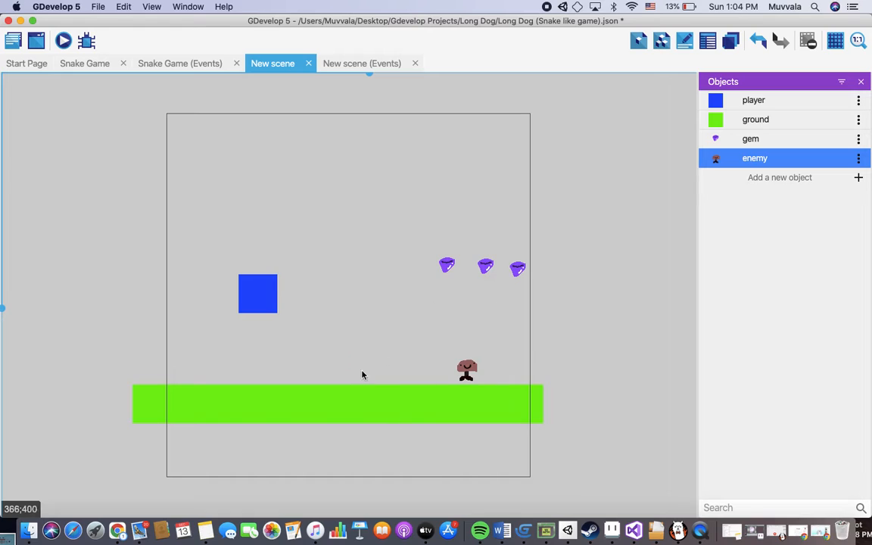
Step: Create a new sprite object in the scene and name it fireball
click(787, 179)
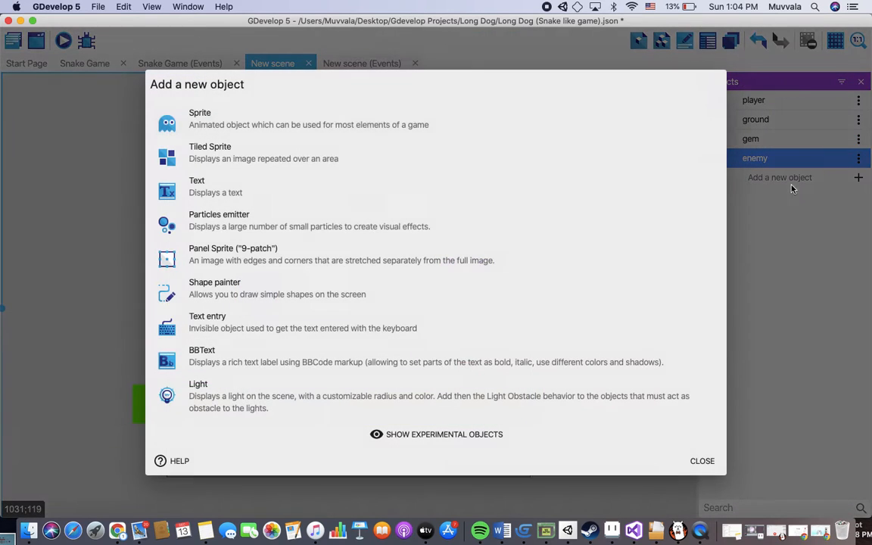
click(326, 127)
click(247, 248)
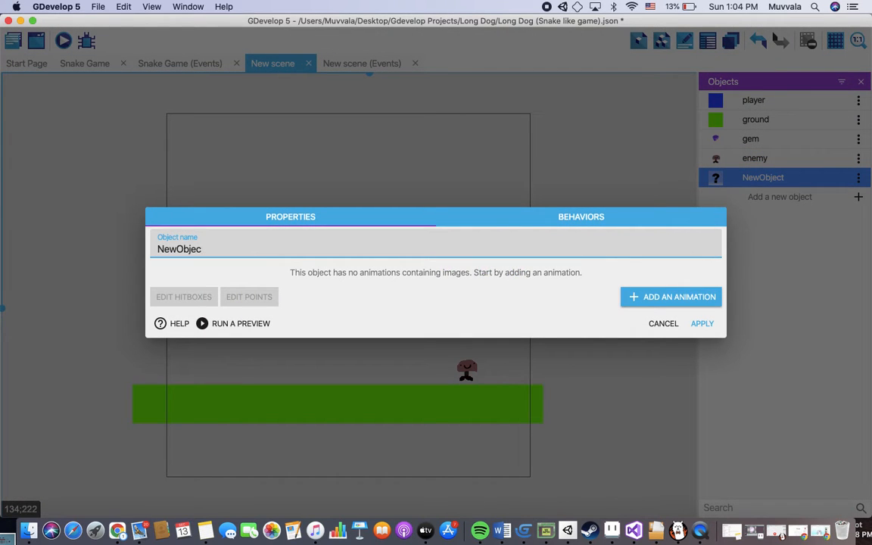
key(BackSpace)
text(f)
Step: Add an animation to the fireball, draw a jagged-edged ball filled with #ff0000 in Piskel, and save and apply it
click(671, 296)
click(463, 251)
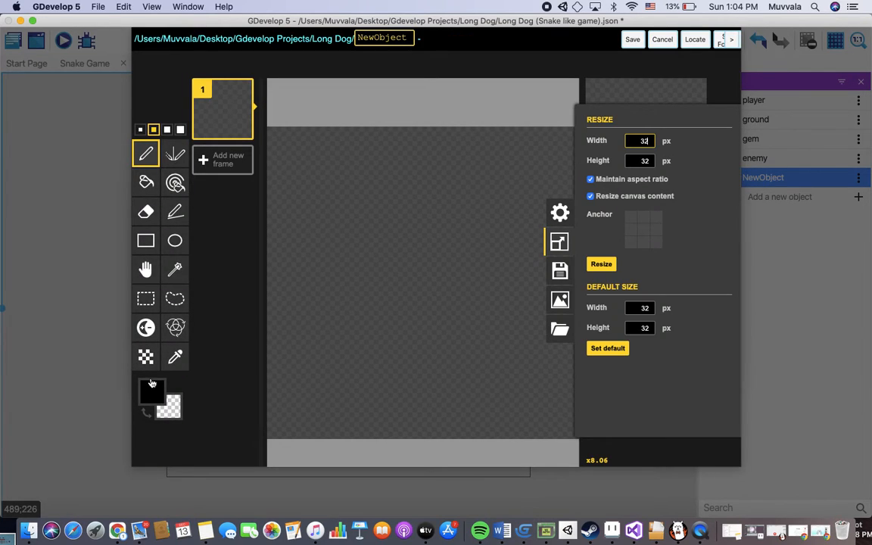
click(152, 390)
drag(244, 298, 289, 243)
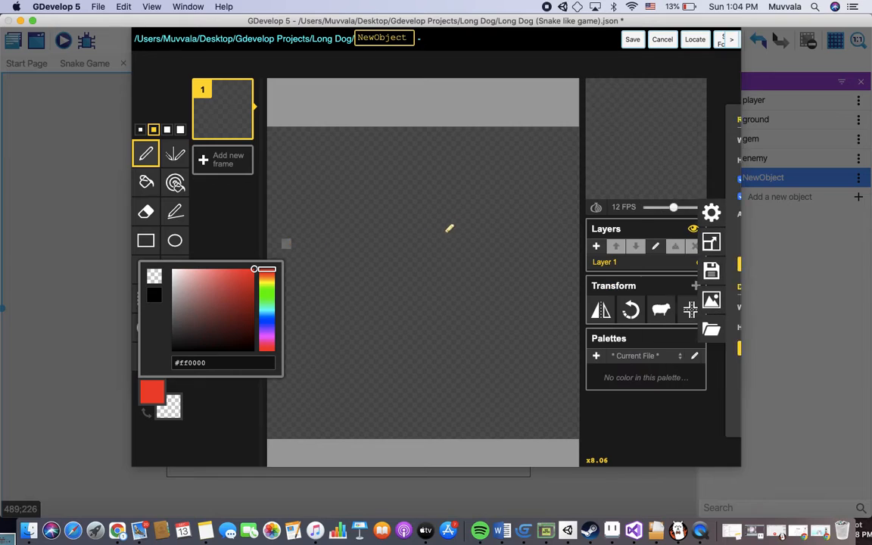
click(463, 180)
mouse_move(463, 180)
mouse_down()
mouse_move(352, 292)
mouse_move(502, 347)
mouse_move(539, 294)
mouse_move(535, 201)
mouse_move(490, 179)
mouse_move(470, 181)
mouse_up()
click(146, 182)
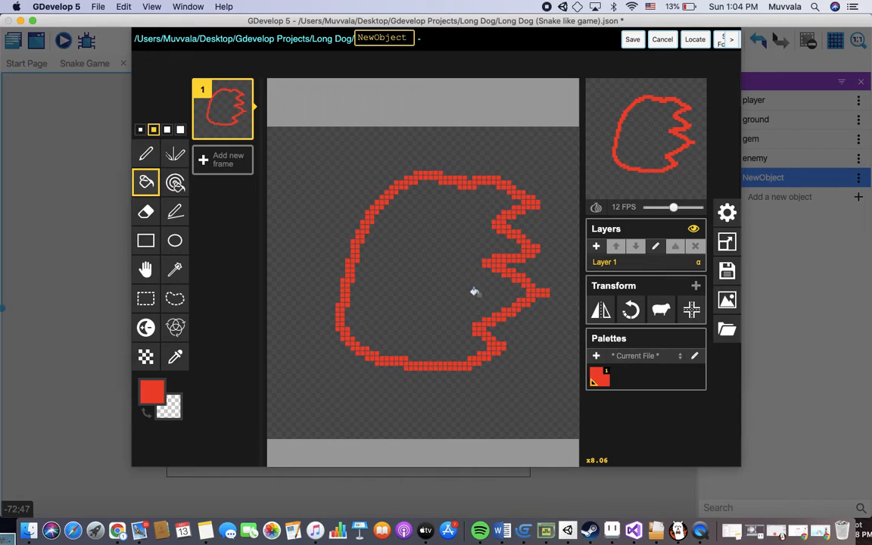
click(425, 260)
click(631, 40)
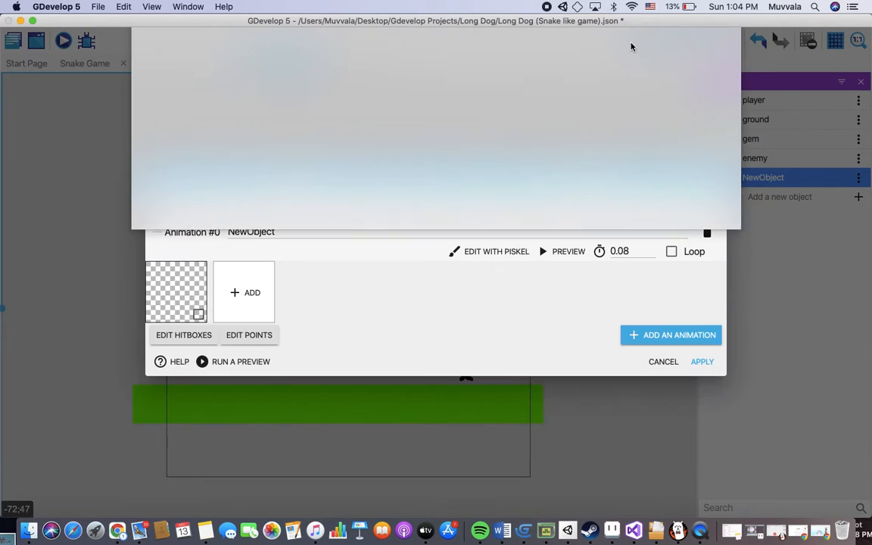
click(709, 365)
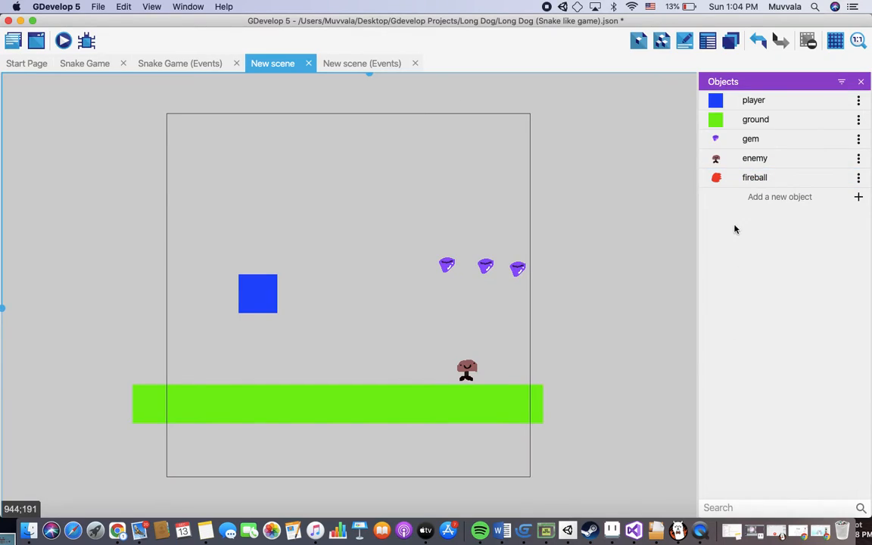
Step: Enlarge the enemy instance and position it so its feet stand on the ground below the gems
click(483, 377)
drag(490, 395, 579, 496)
drag(519, 444, 485, 368)
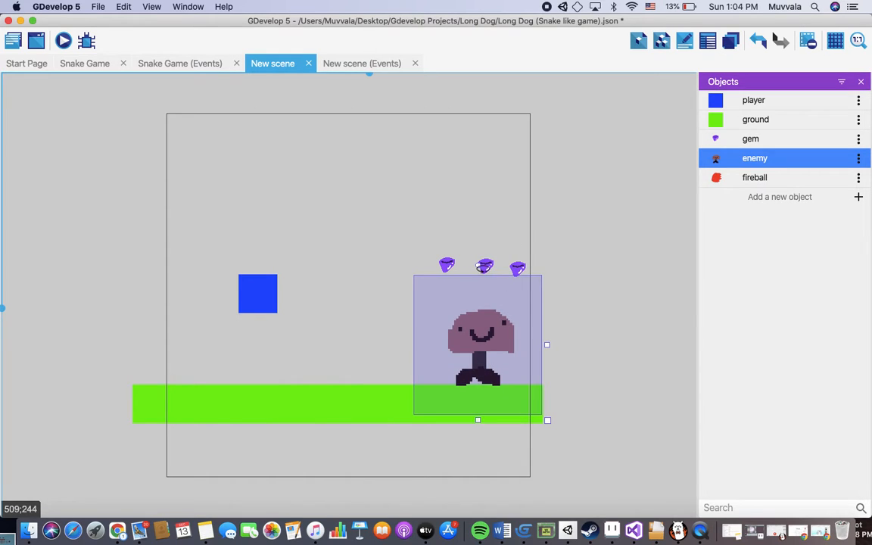
click(598, 409)
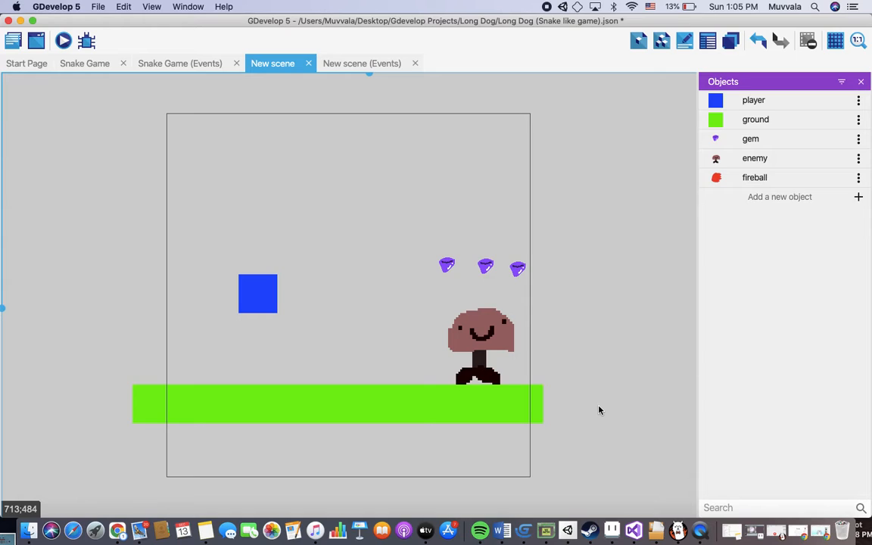
Step: Preview the scene, moving and jumping the player around the enemy and gems, and go back to the scene's events
click(56, 40)
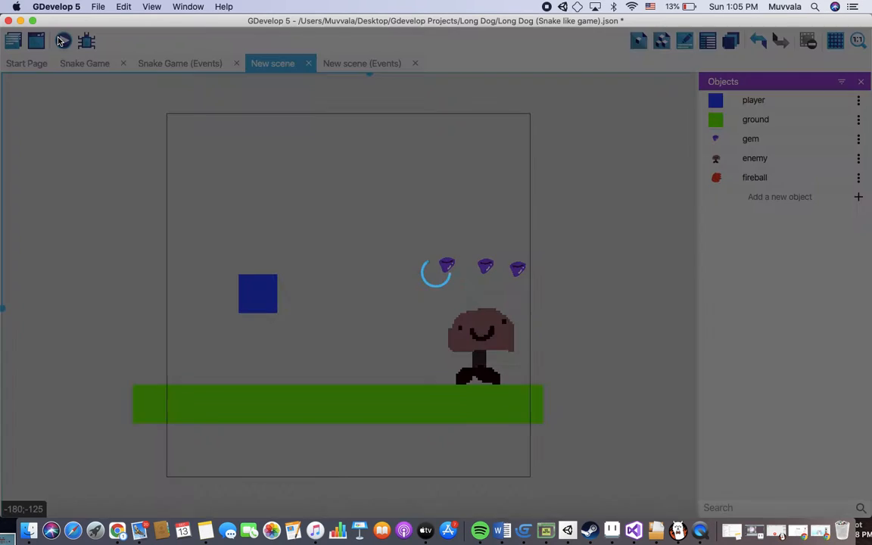
key(Right)
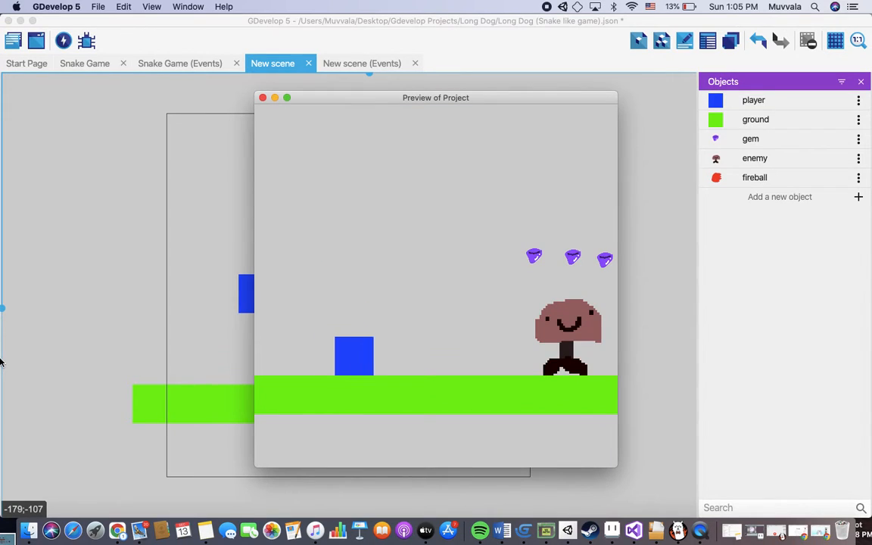
key(Left)
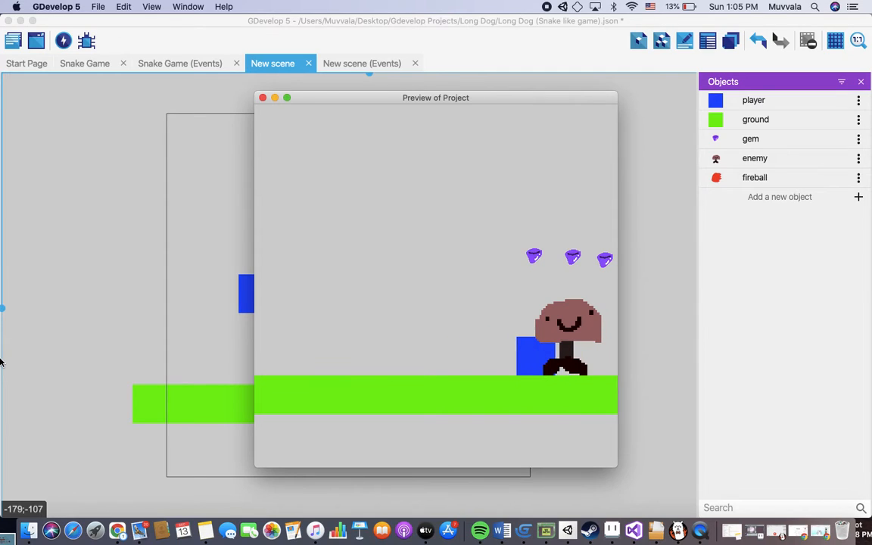
key(Right)
key(space)
key(Left)
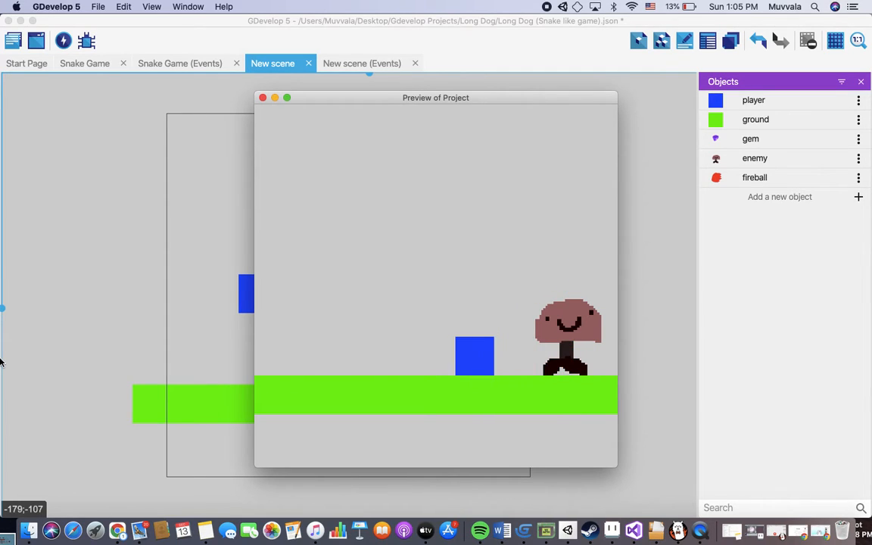
click(262, 98)
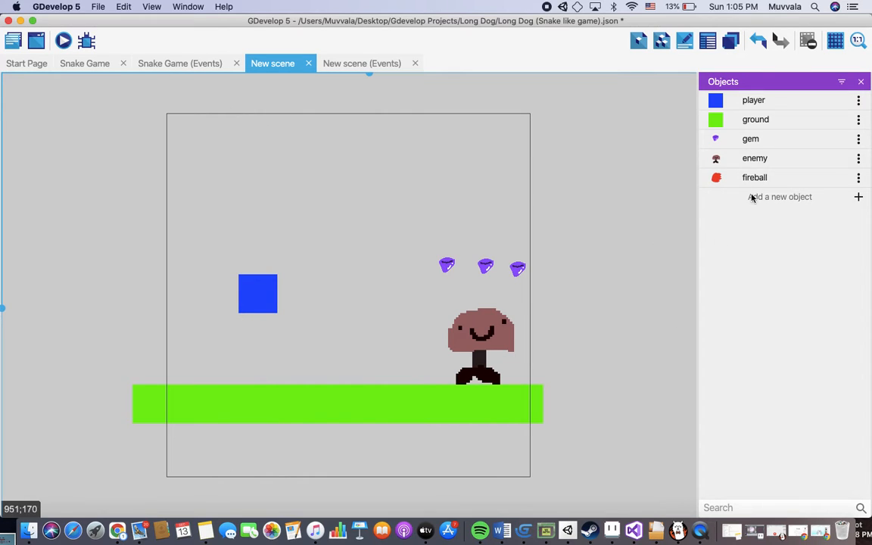
click(345, 65)
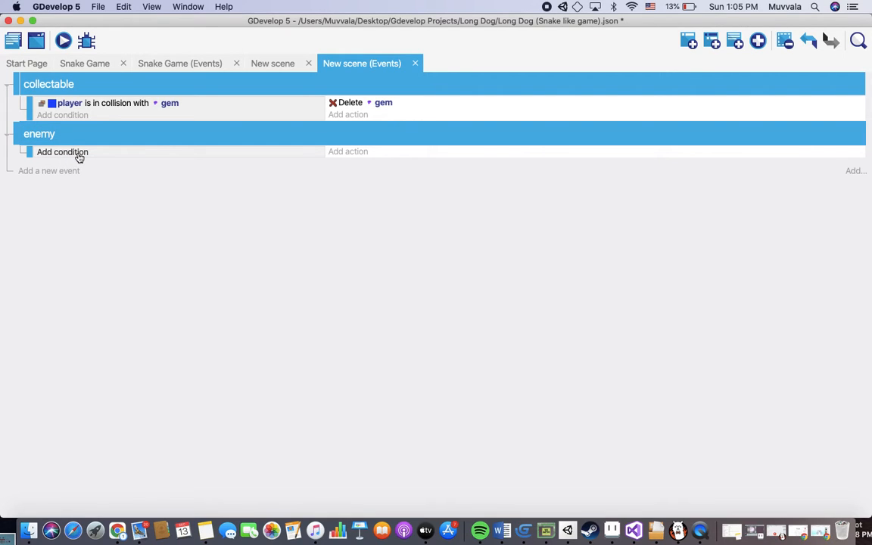
click(348, 152)
click(157, 248)
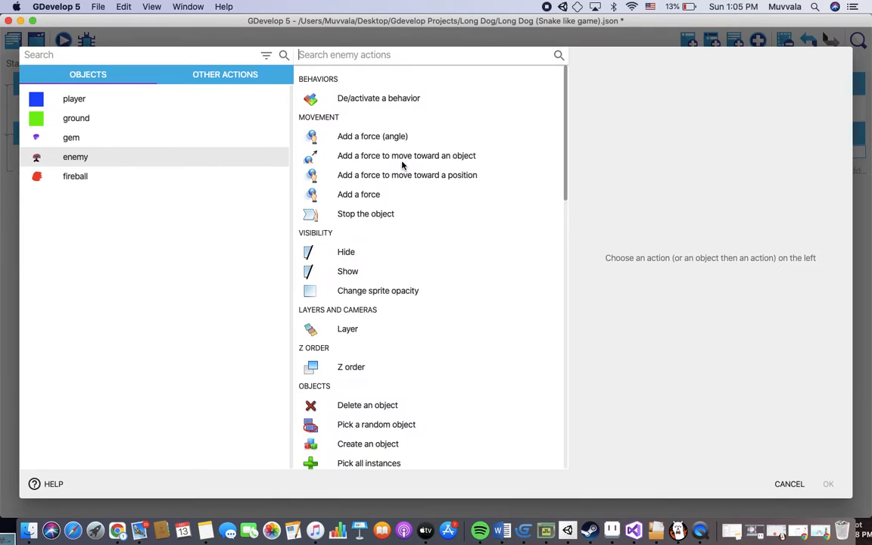
text(cr)
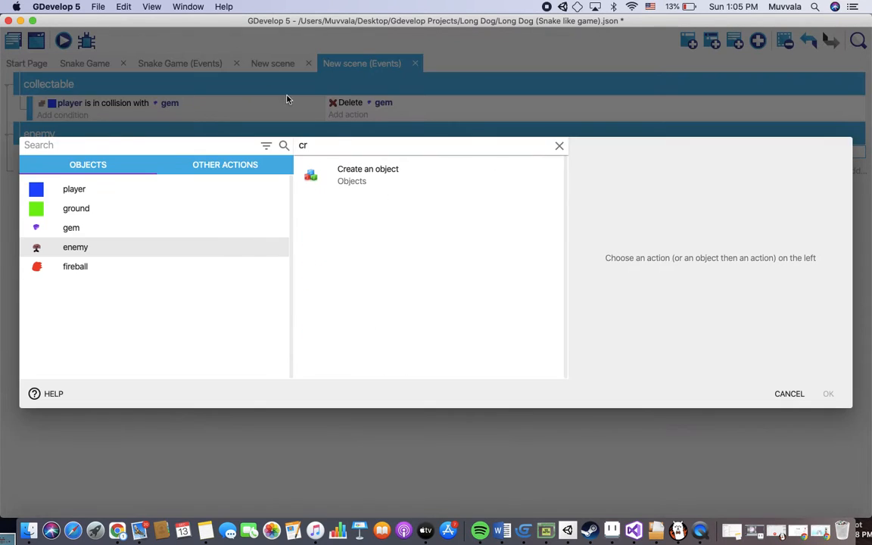
click(384, 172)
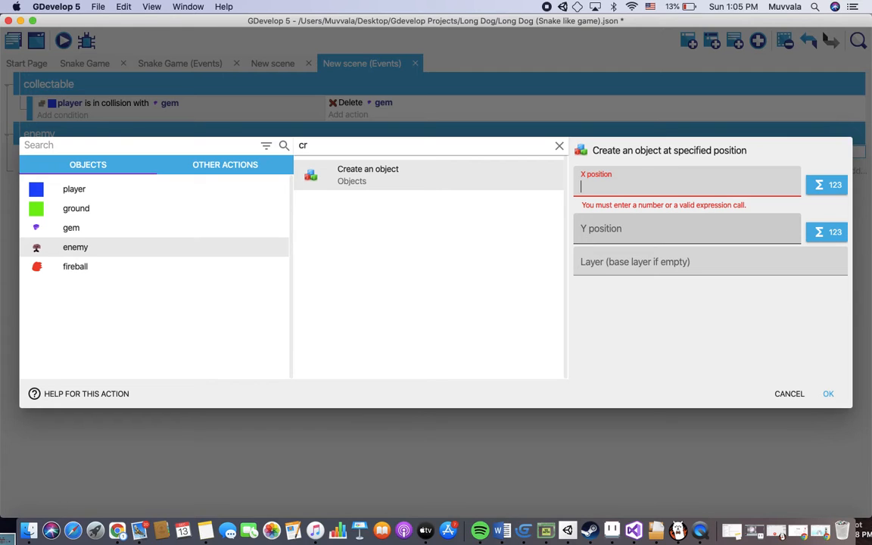
click(787, 393)
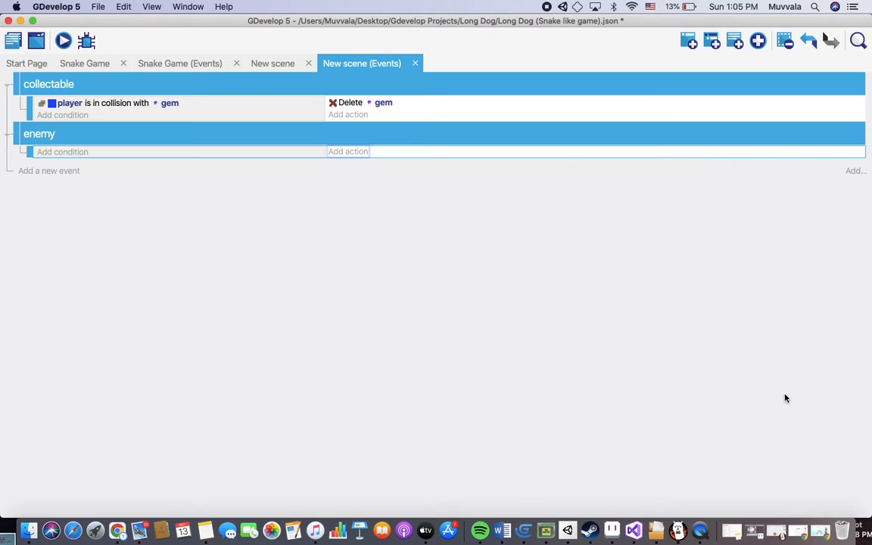
Step: Start an action in the enemy event that creates an object from its name, with group fireball and name "fireball"
click(340, 151)
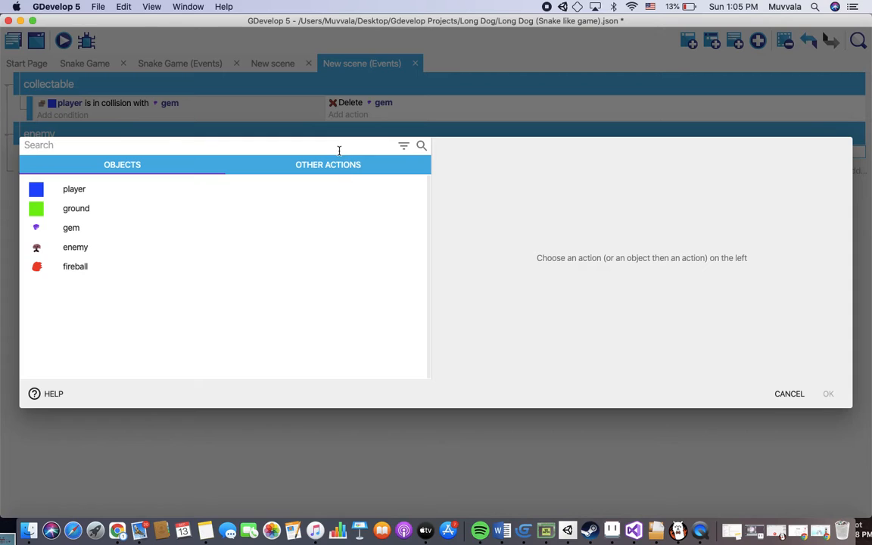
text(cre)
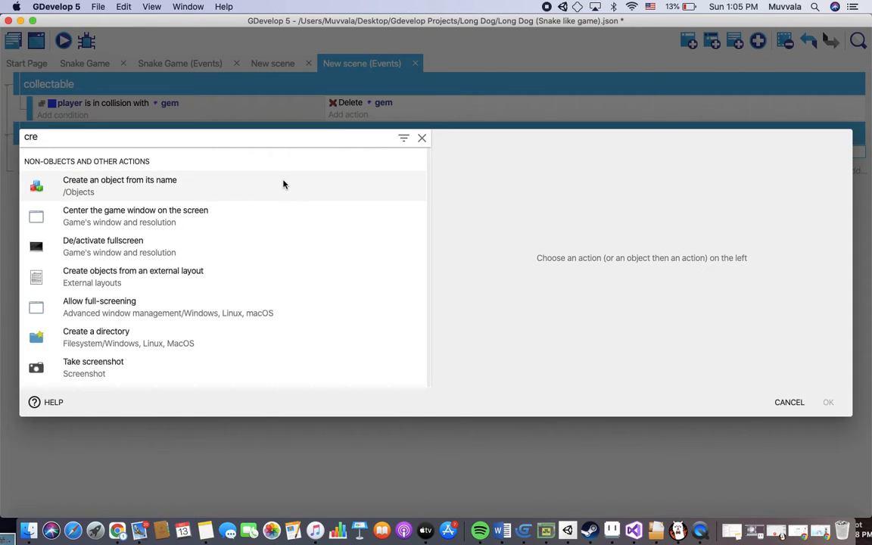
click(283, 185)
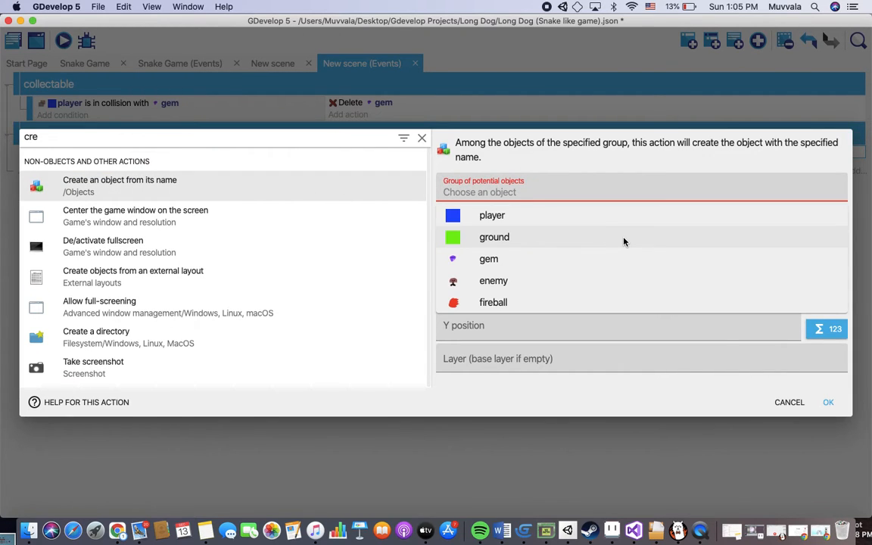
click(575, 303)
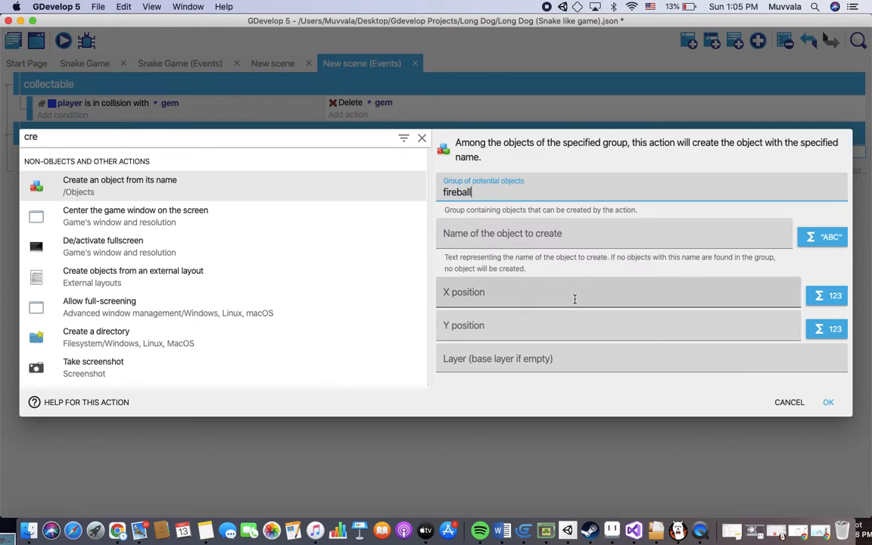
click(554, 234)
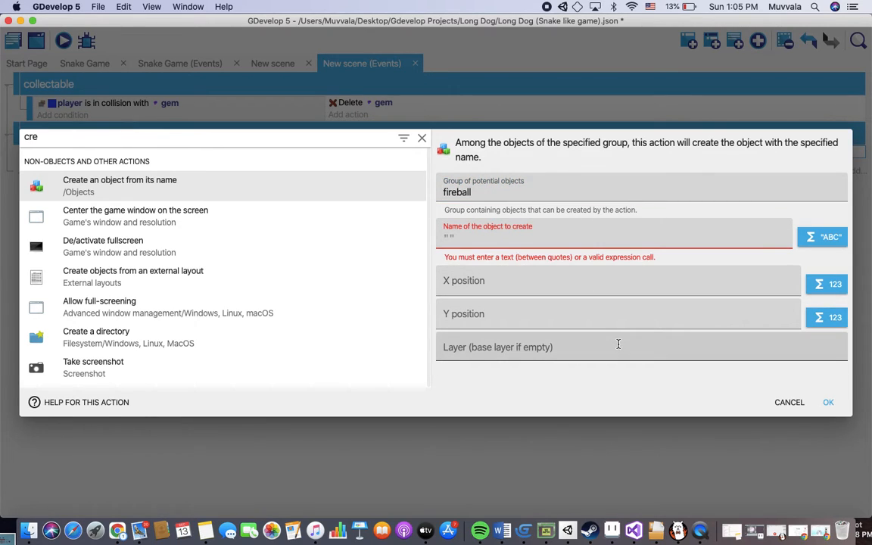
text("fire)
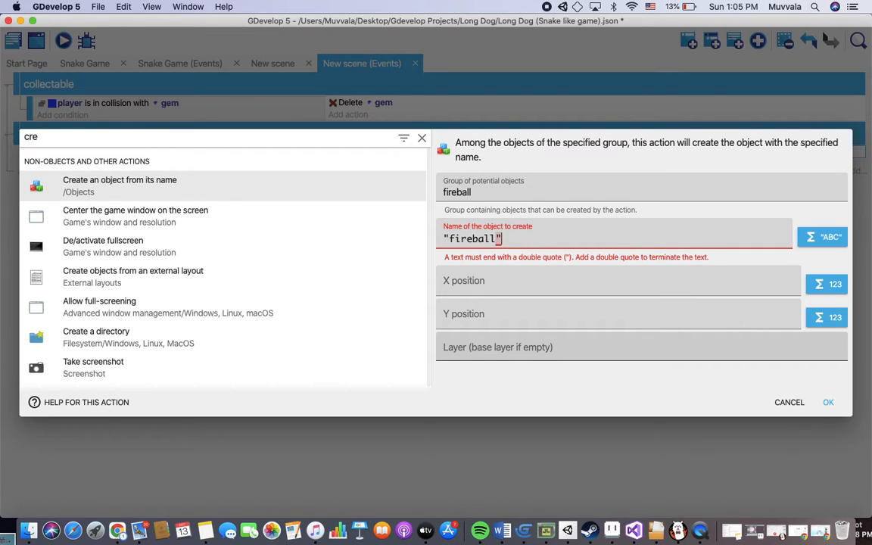
text(ball")
Step: Set the created fireball's X position to enemy.X() and Y position to enemy.Y(), and confirm the action
click(568, 288)
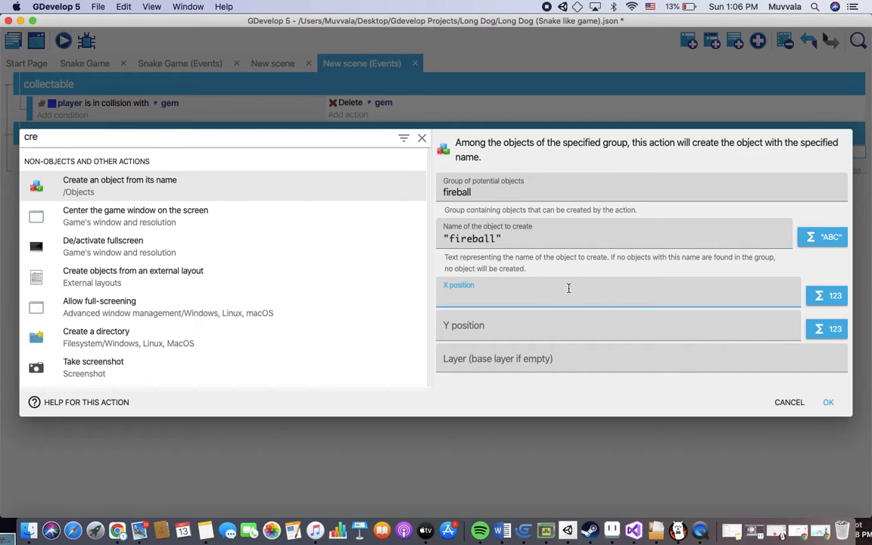
text(enem)
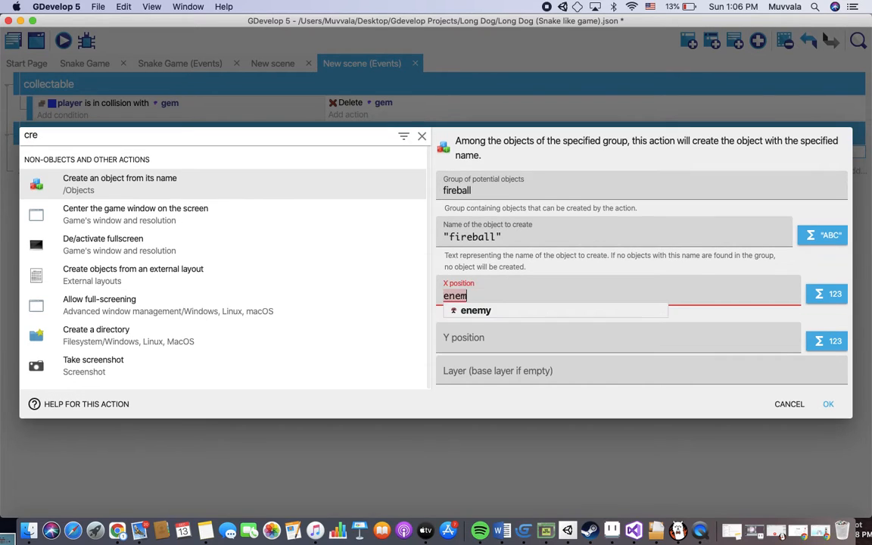
click(564, 309)
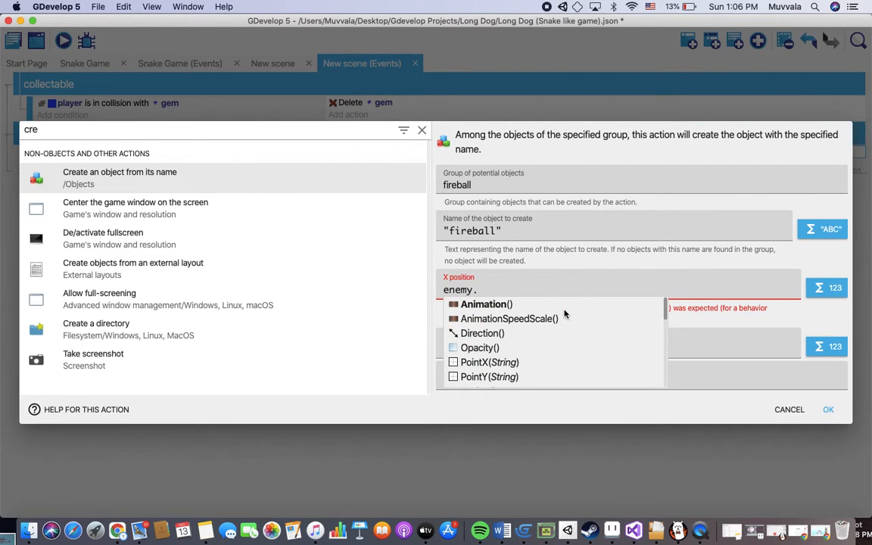
text(X())
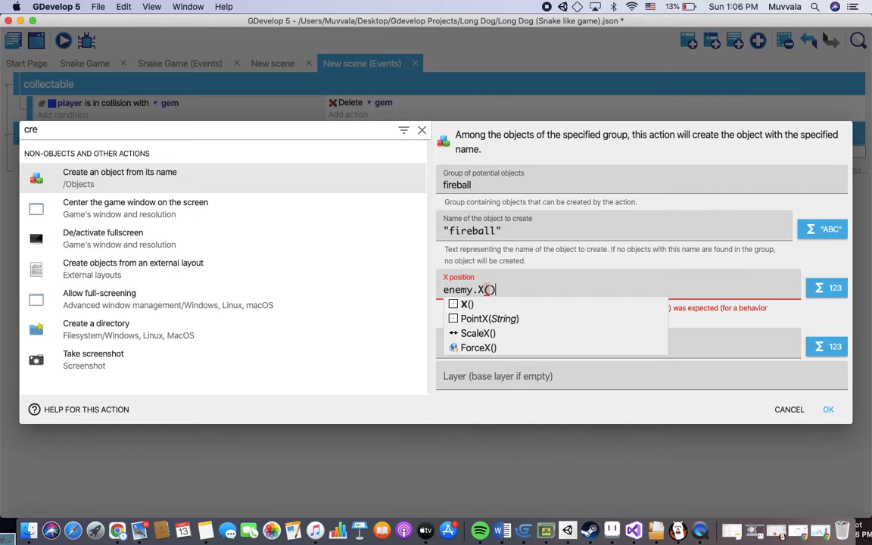
click(652, 327)
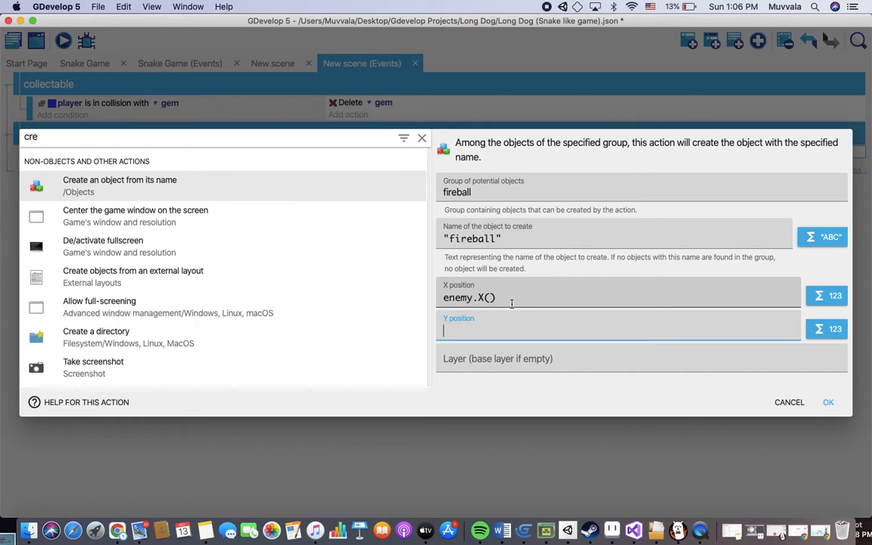
text(e)
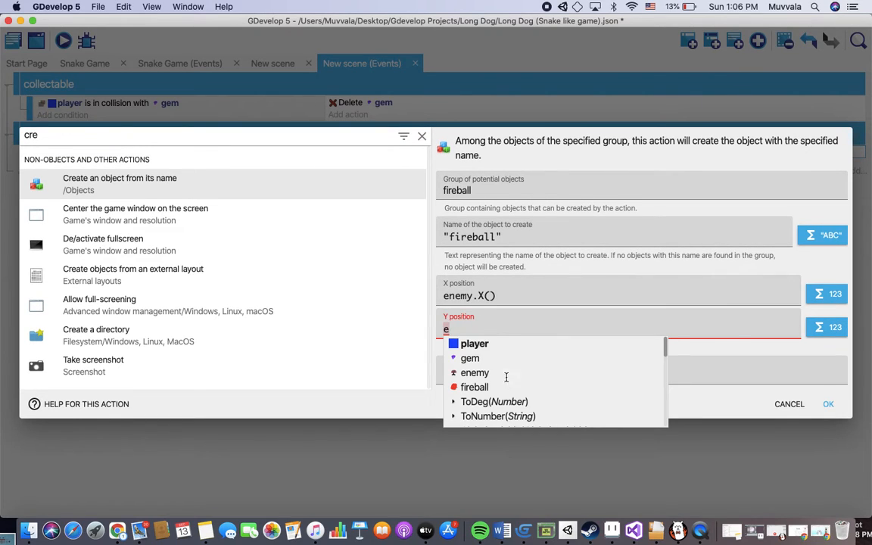
click(504, 374)
text(Y)
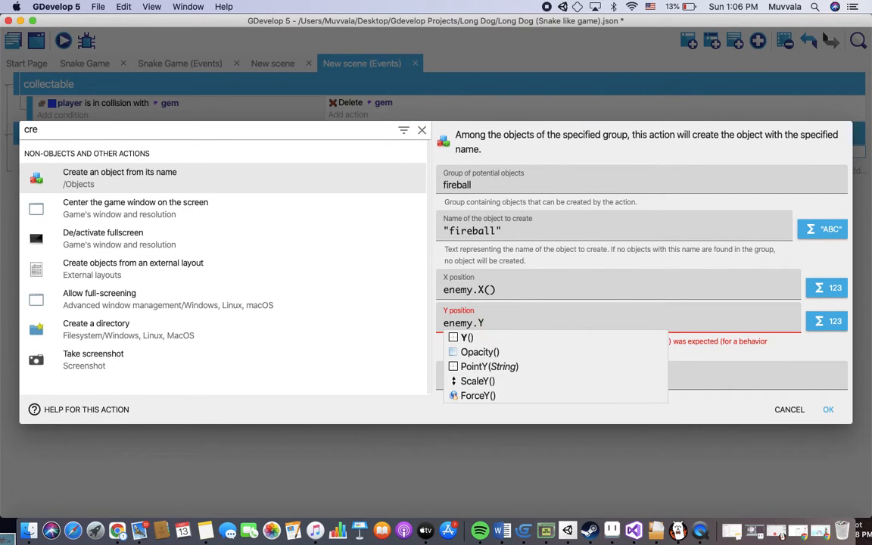
text((())
key(BackSpace)
key(BackSpace)
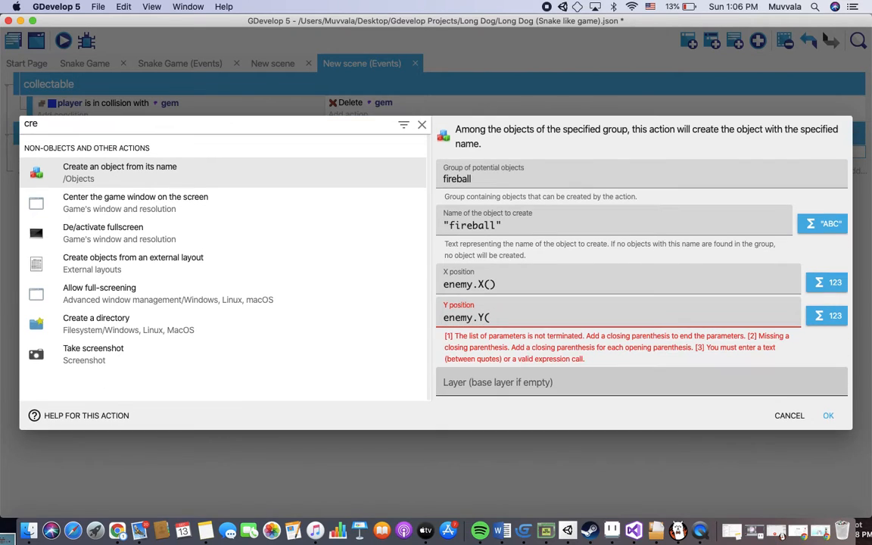
text())
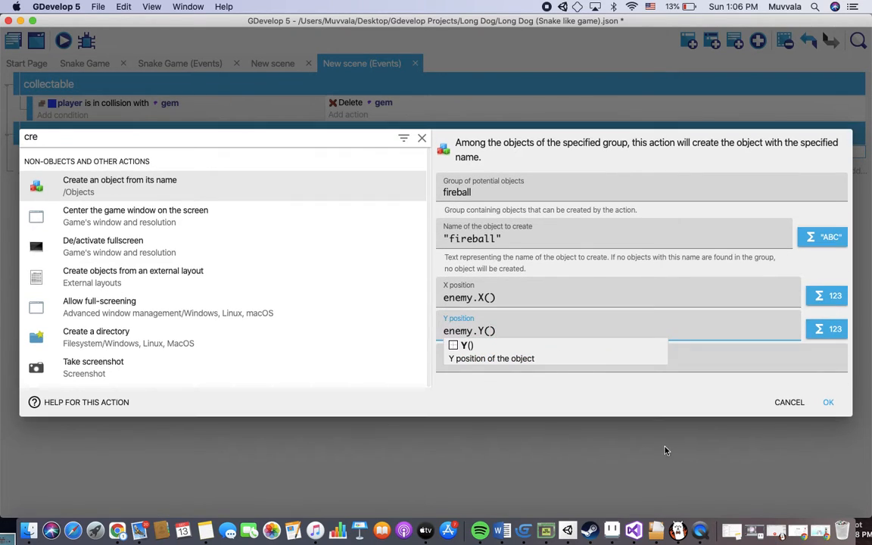
click(728, 391)
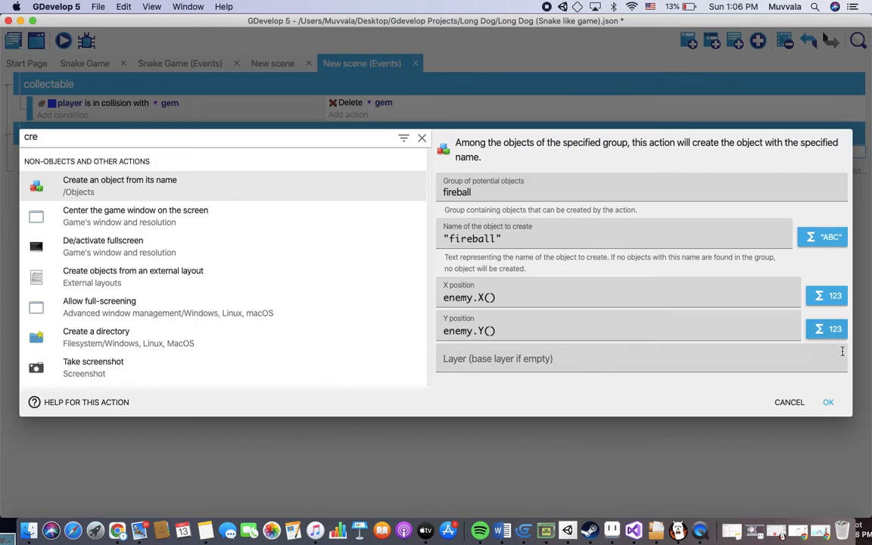
click(830, 402)
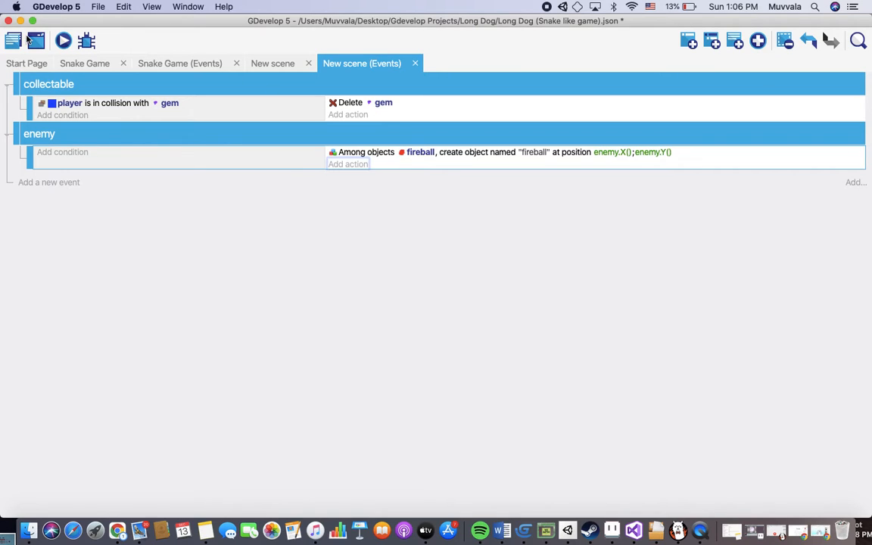
Step: Preview the scene, moving and jumping the player around the enemy and the fireball, and close the preview
click(63, 41)
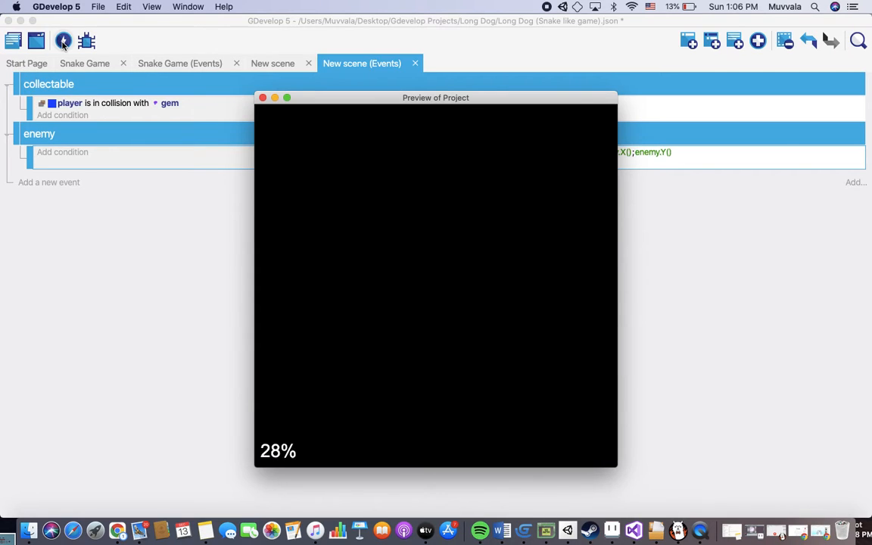
key(Right)
key(space)
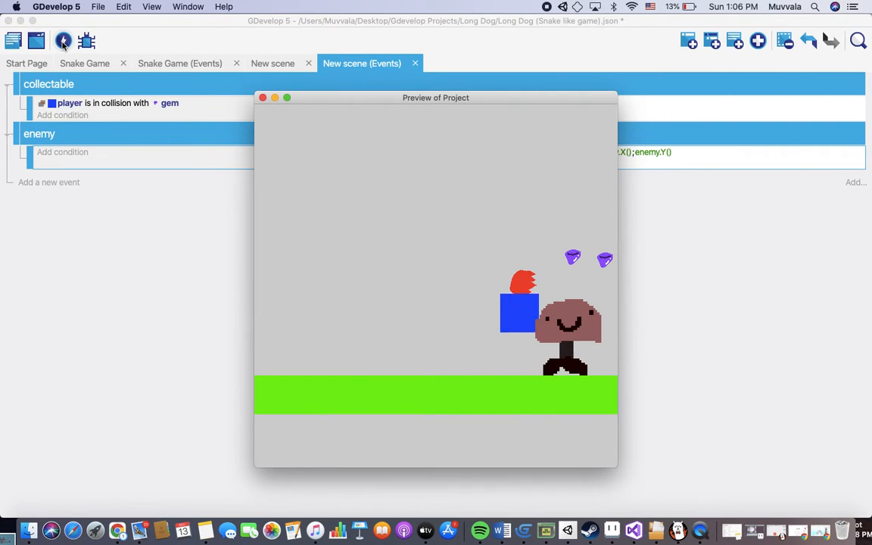
key(Left)
key(Right)
key(space)
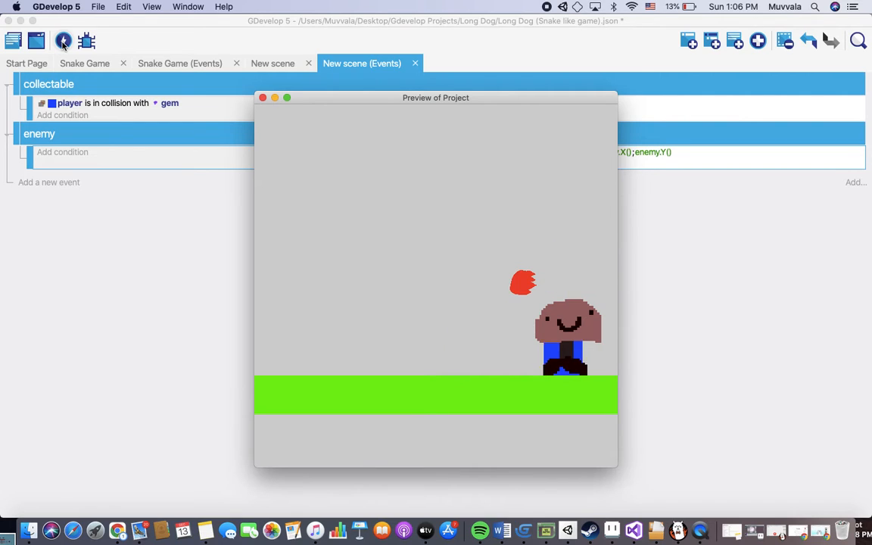
key(Left)
key(Left)
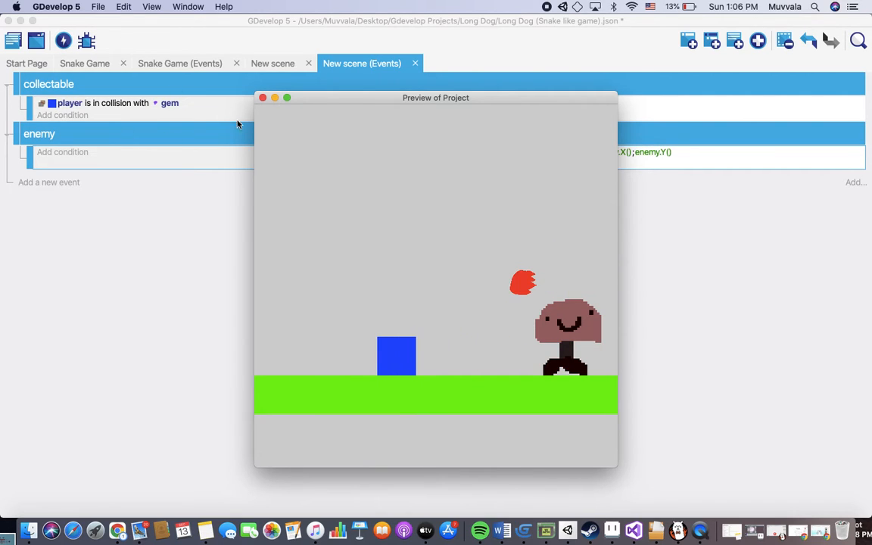
click(263, 98)
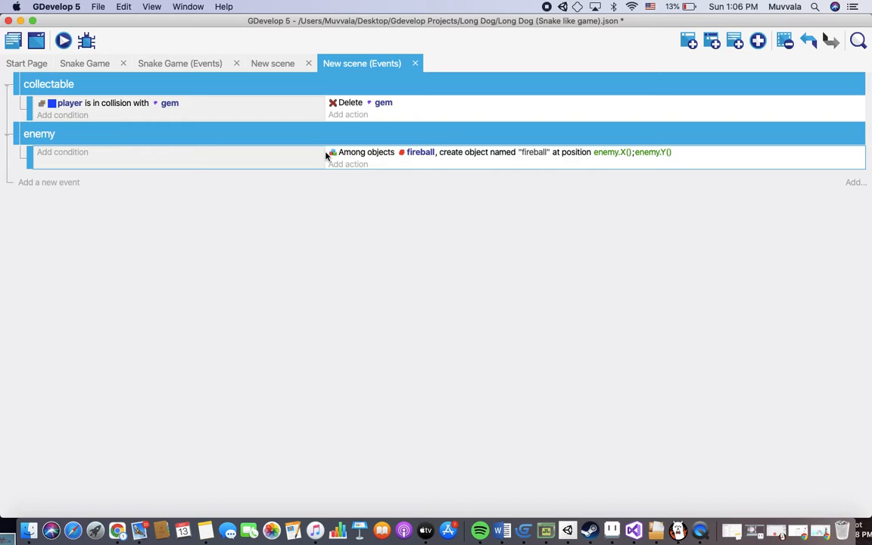
Step: Add a permanent force of 100 on the X axis and 0 on the Y axis to the fireball, and preview the scene
click(346, 165)
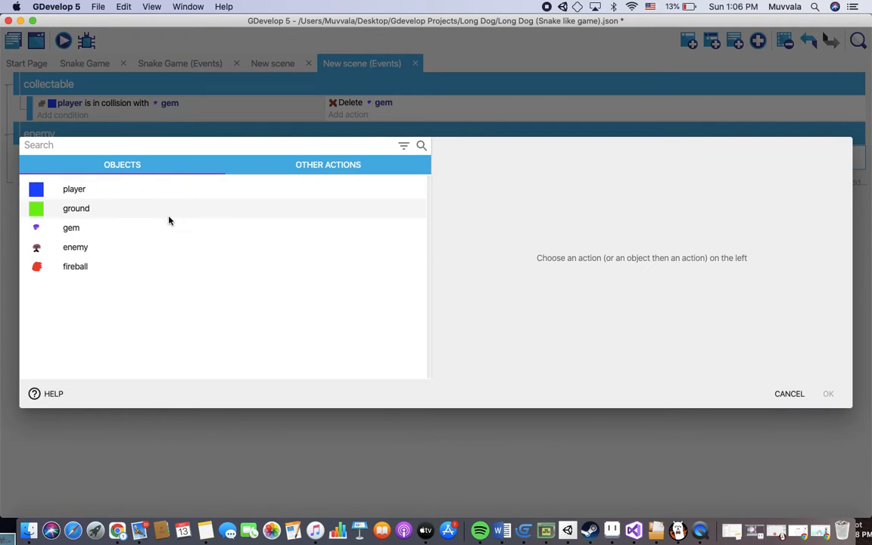
click(148, 266)
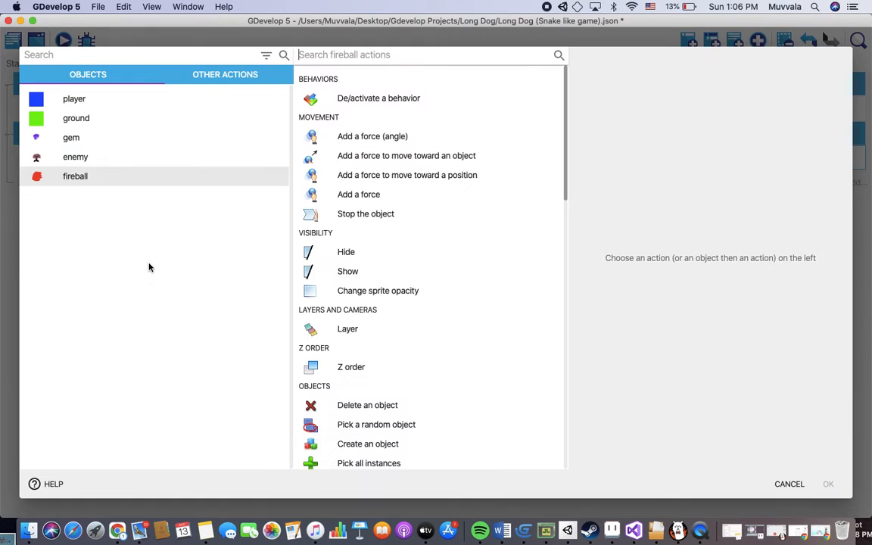
click(401, 199)
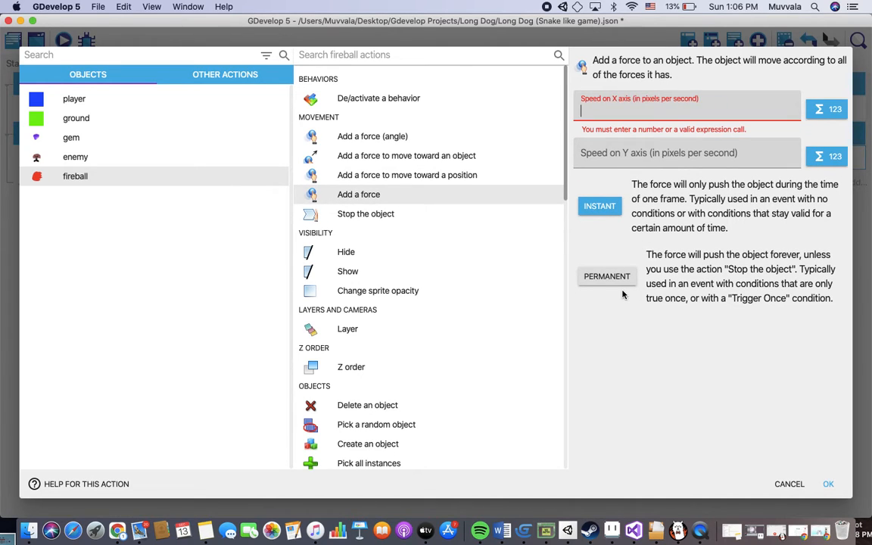
text(100)
click(615, 137)
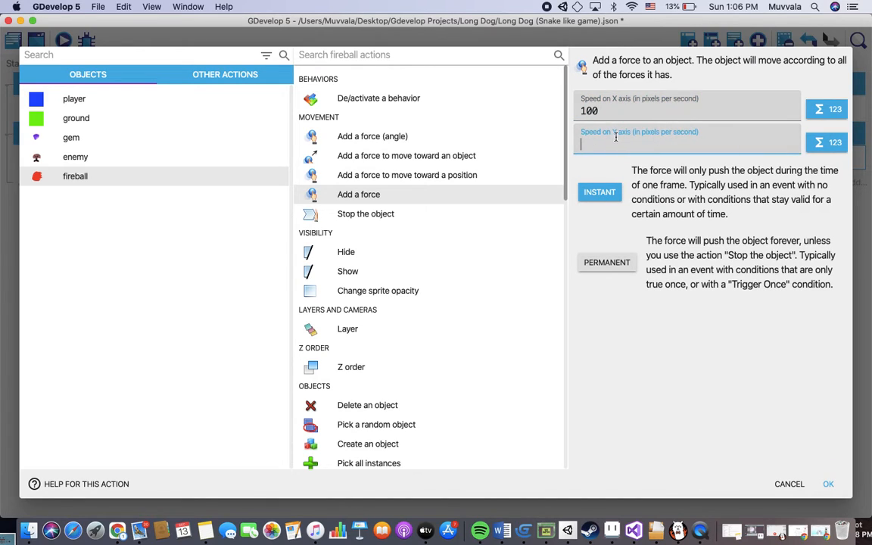
text(0)
click(598, 261)
click(828, 483)
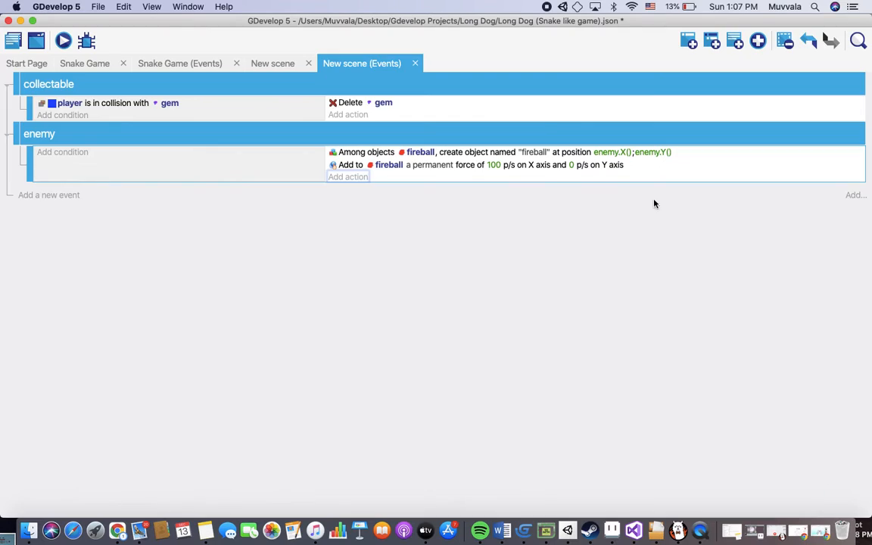
click(63, 40)
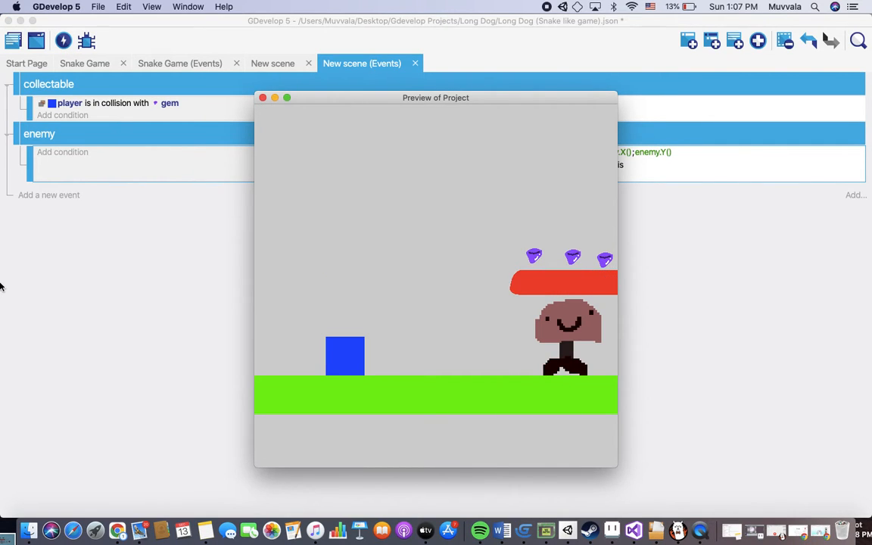
click(262, 98)
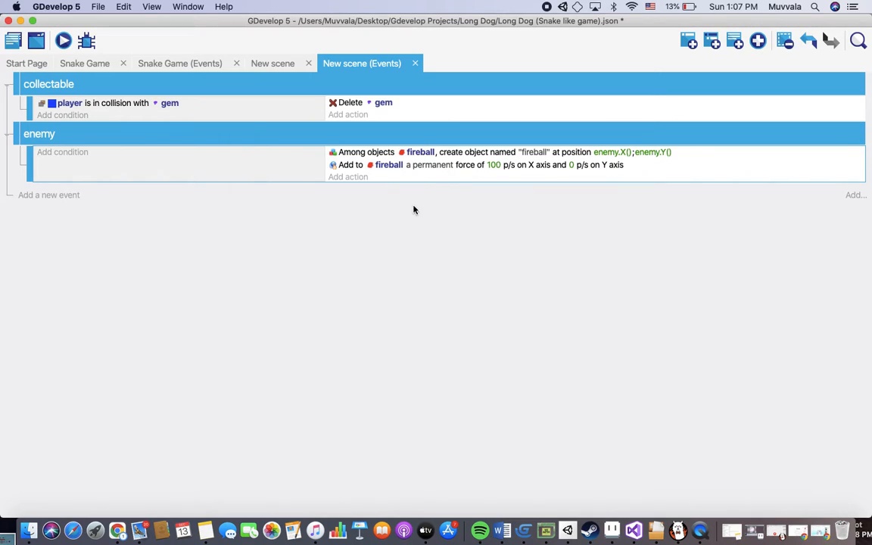
Step: Try an X-axis speed of -100 for the fireball's permanent force, and restore it to 100
click(494, 164)
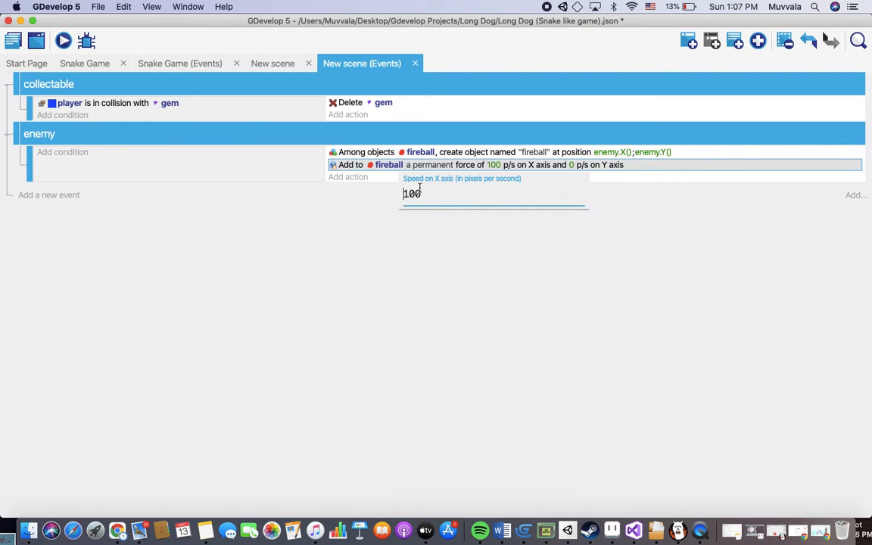
text(-)
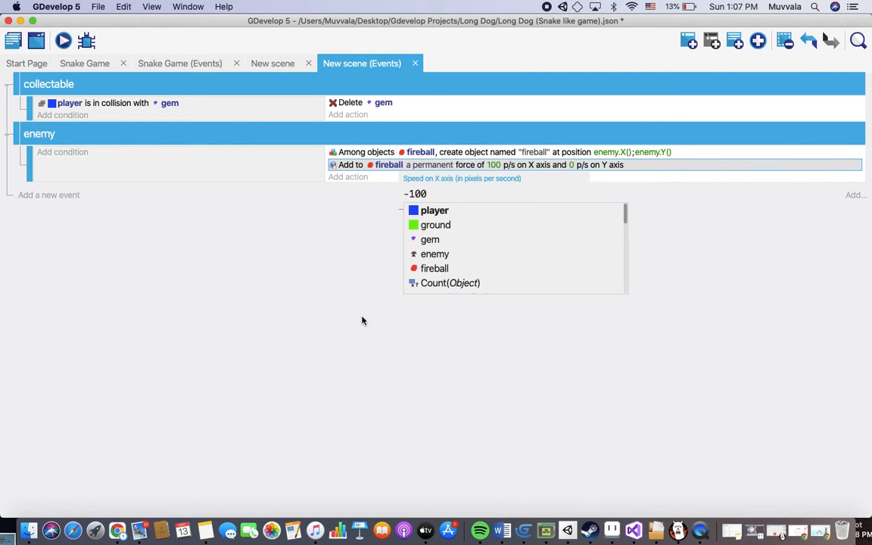
click(454, 330)
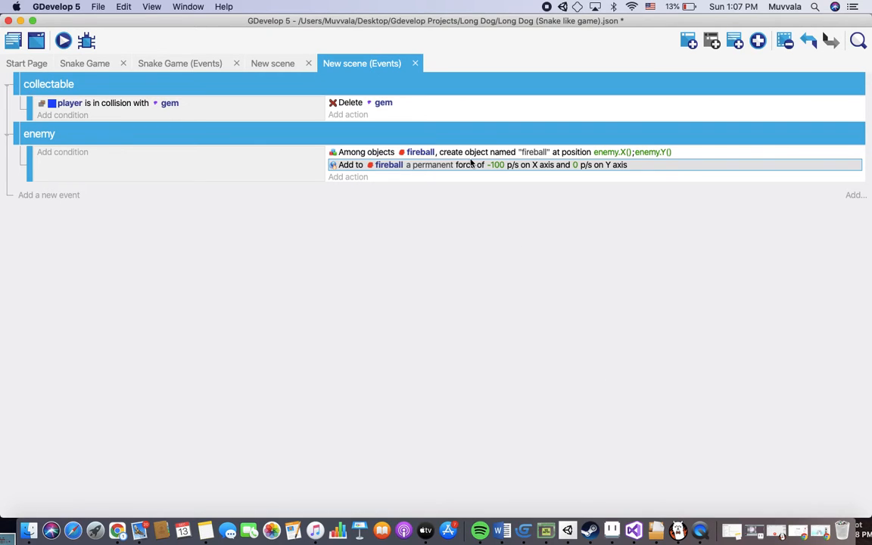
click(493, 165)
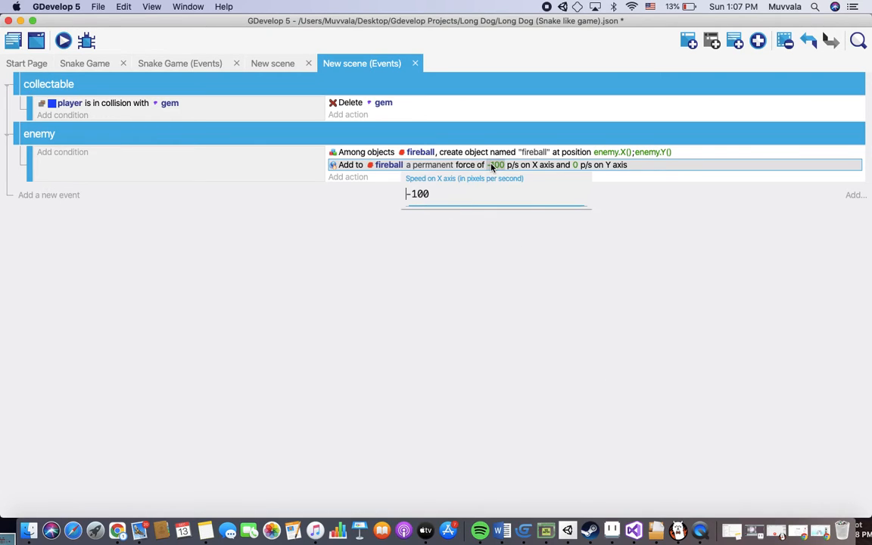
click(410, 194)
key(BackSpace)
click(202, 293)
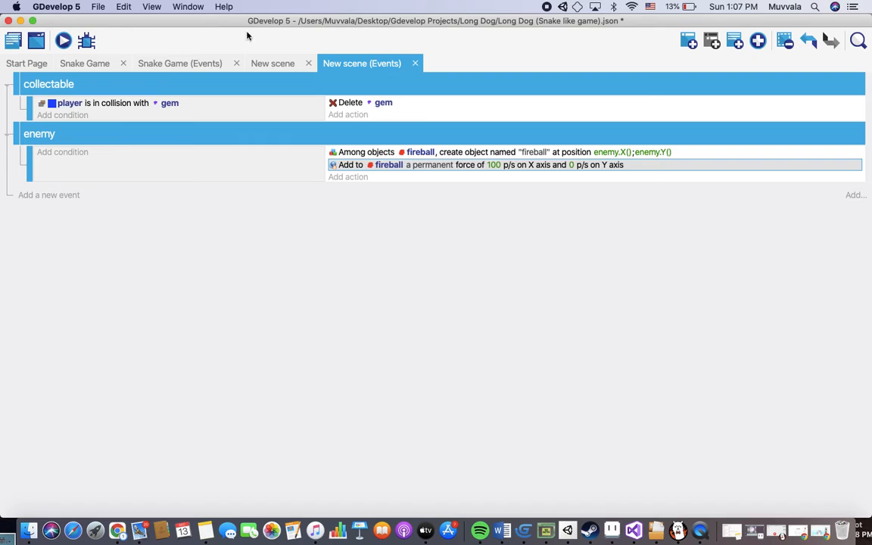
Step: Move the enemy to the ground's left end at about X -52, Y 266, and stand the player near the right end
click(270, 66)
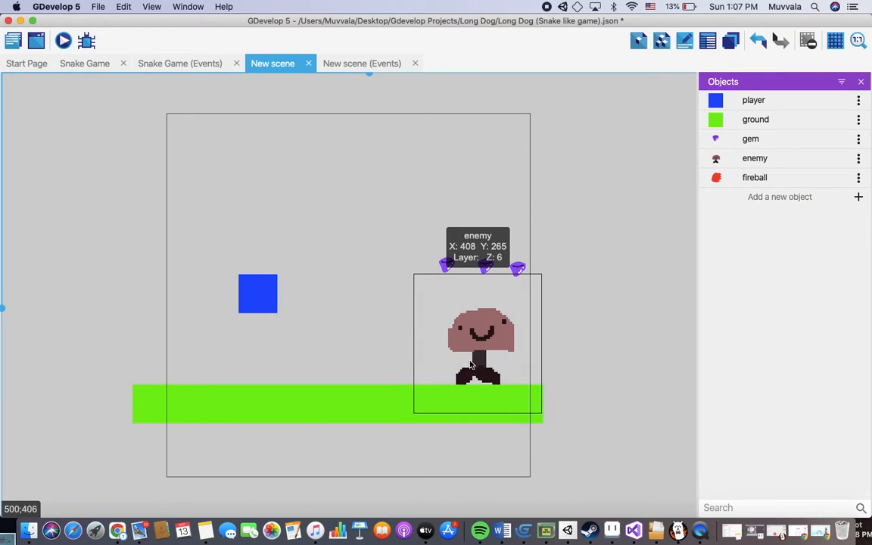
click(473, 369)
drag(472, 369, 193, 368)
drag(261, 295, 494, 367)
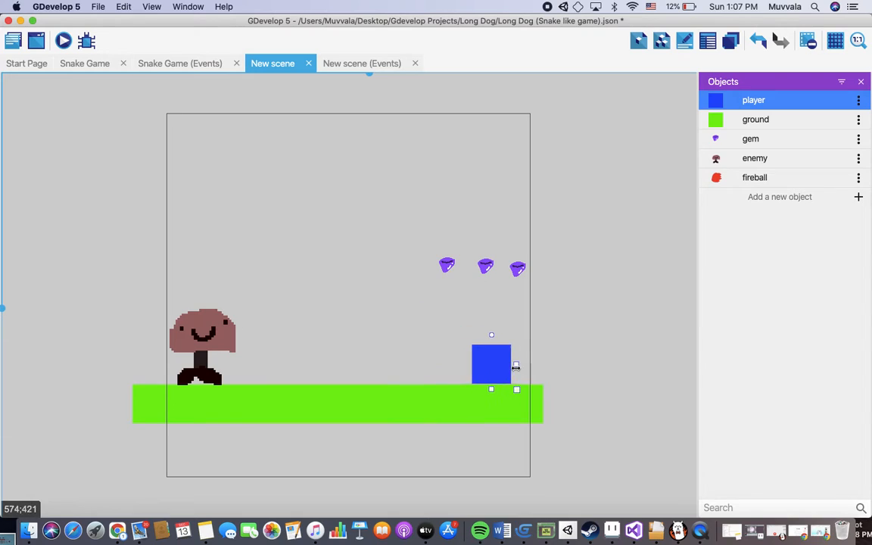
Step: Set the X-axis speed of the fireball's permanent force to 300 in the enemy event
click(373, 64)
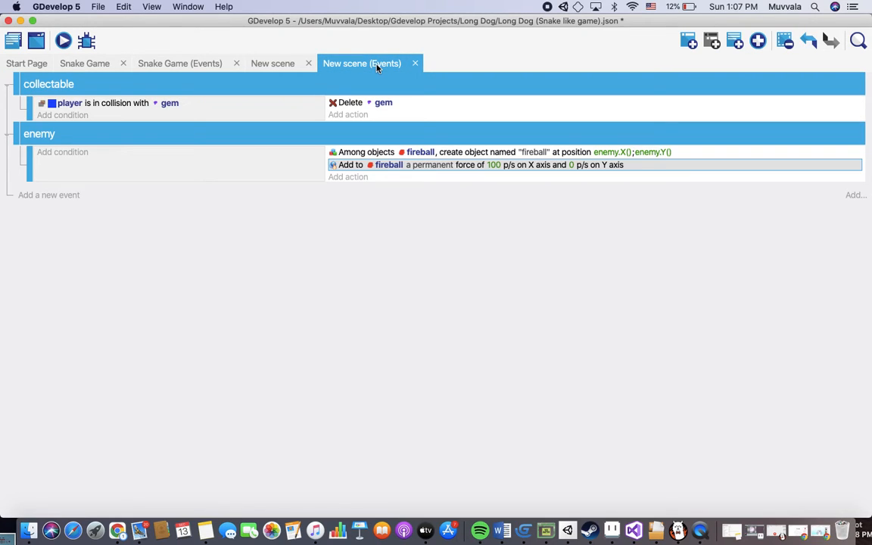
click(493, 164)
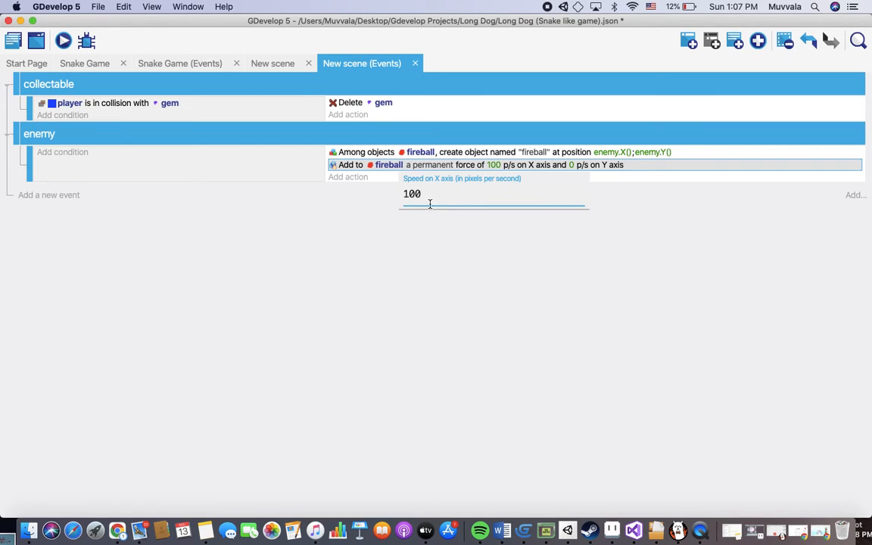
key(BackSpace)
key(BackSpace)
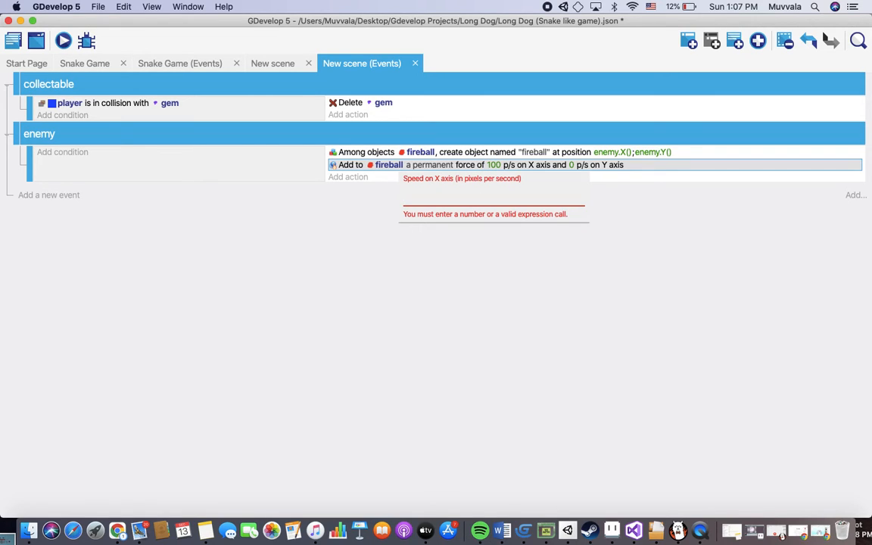
text(300)
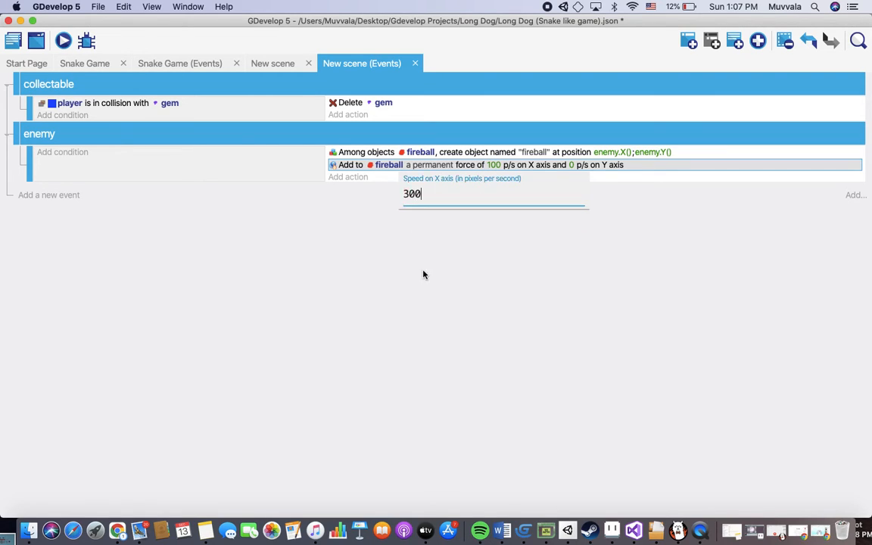
key(Return)
Step: Add a scene timer condition of 2 seconds to the enemy event, using the timer name "firw"
click(79, 151)
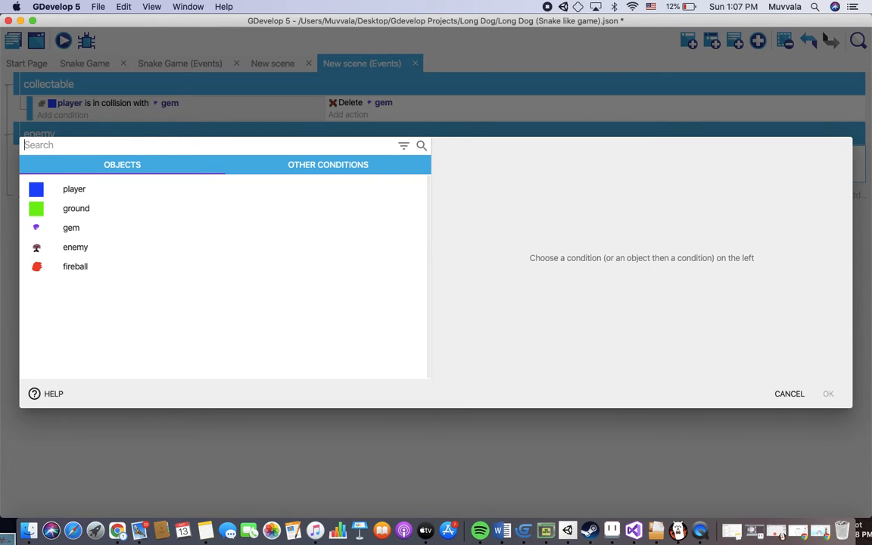
text(tim)
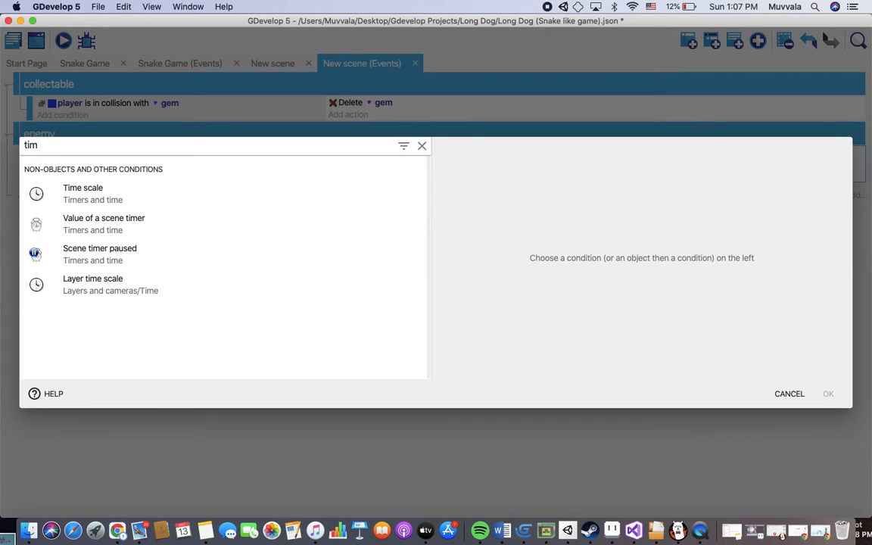
click(86, 227)
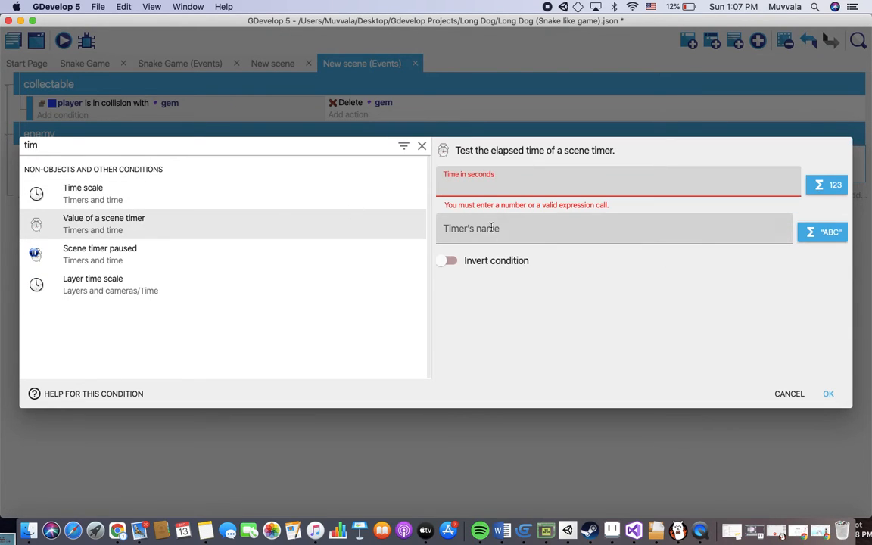
text(2)
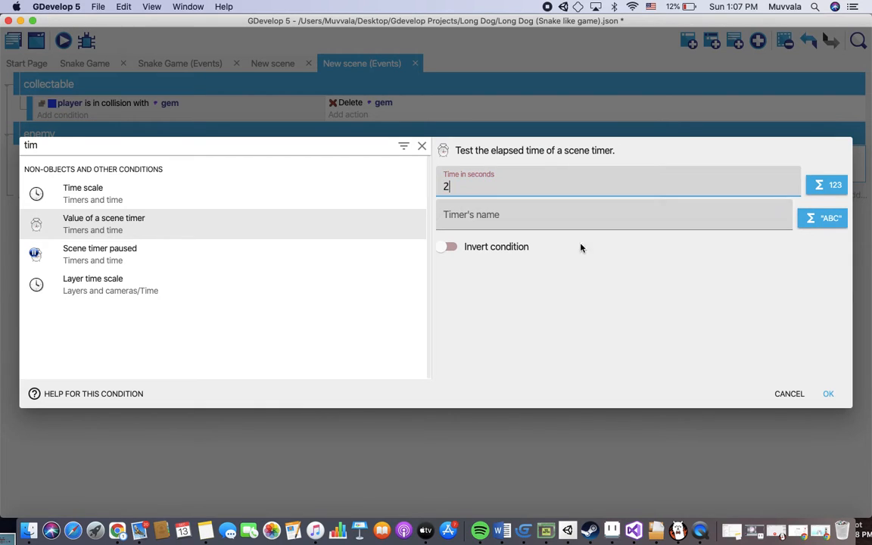
click(521, 215)
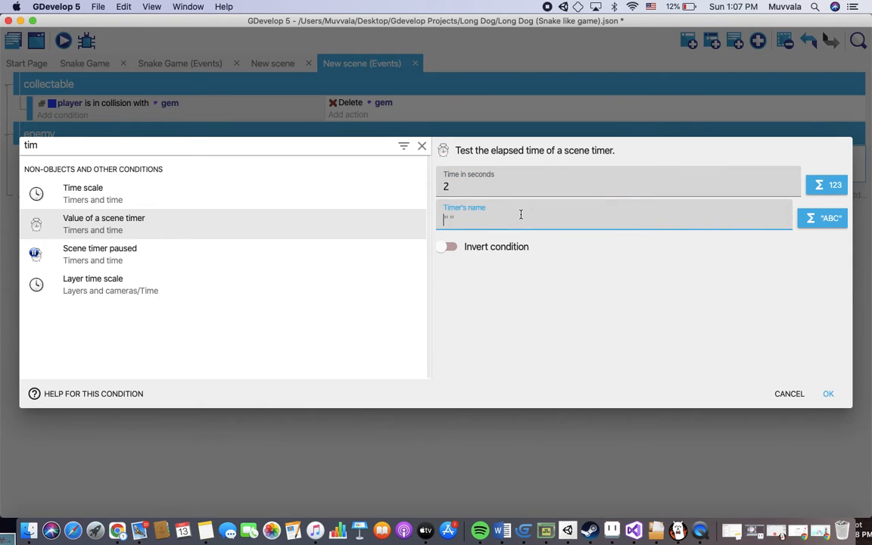
text("firw)
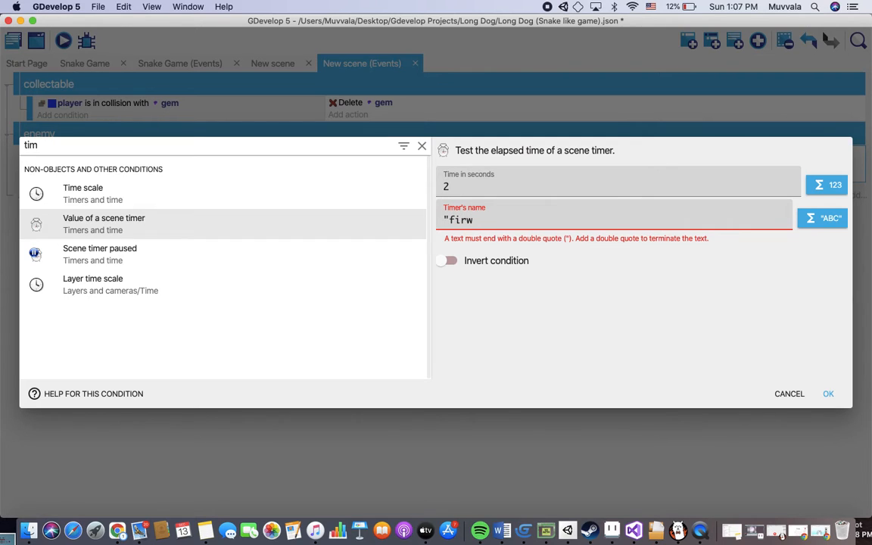
text(")
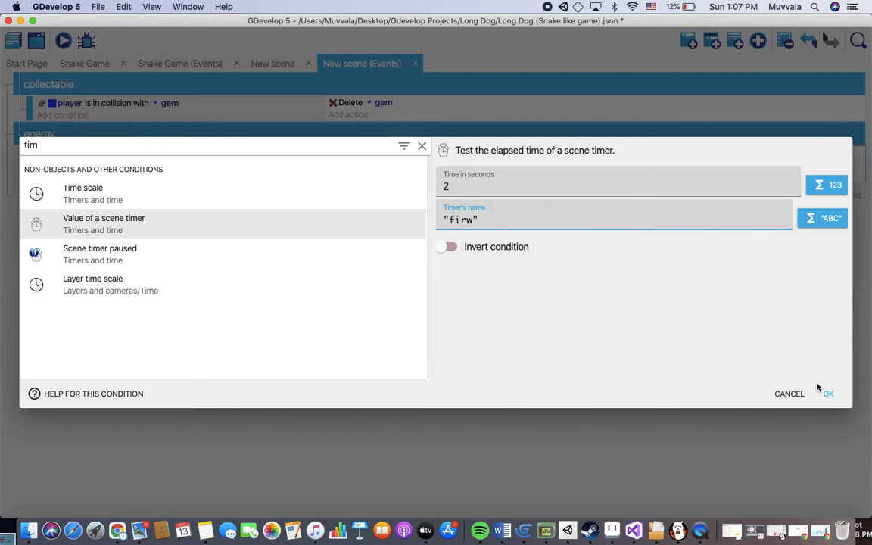
click(827, 394)
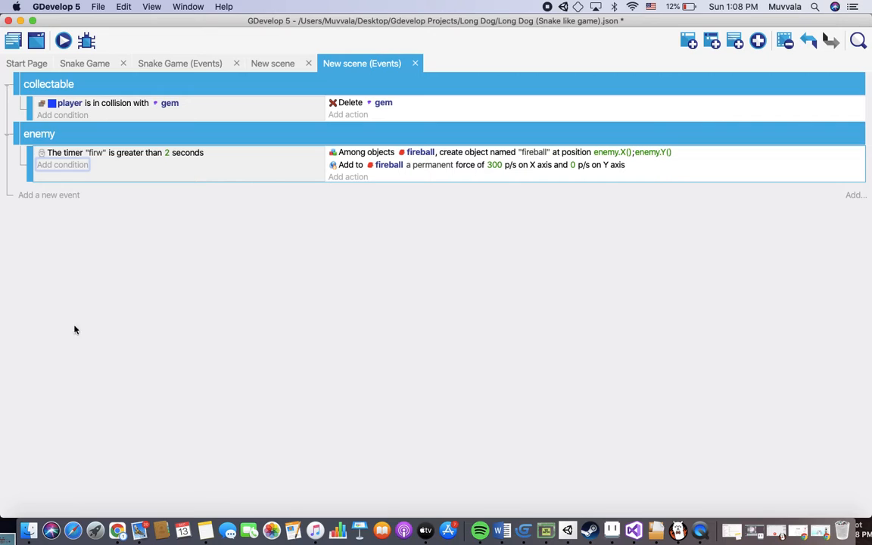
Step: Add a Trigger once while true condition below the timer condition in the enemy event
click(76, 164)
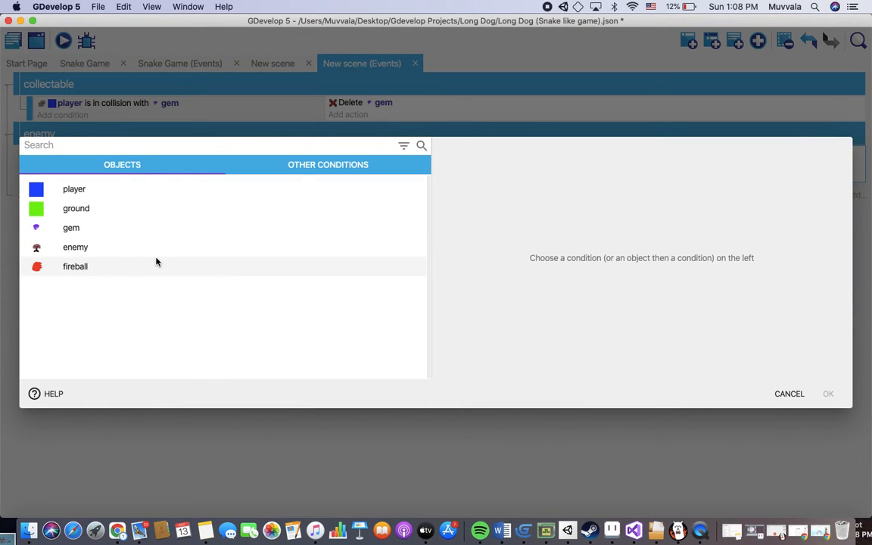
text(tri)
click(98, 194)
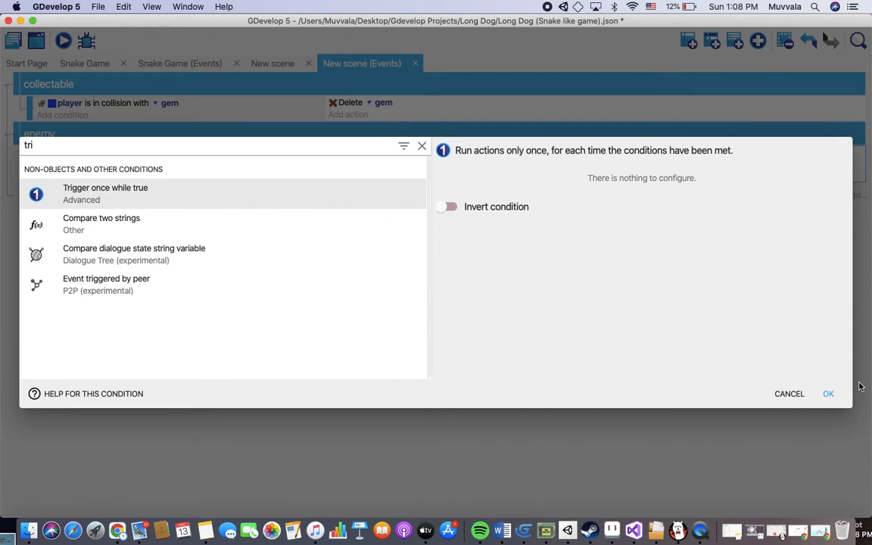
click(829, 394)
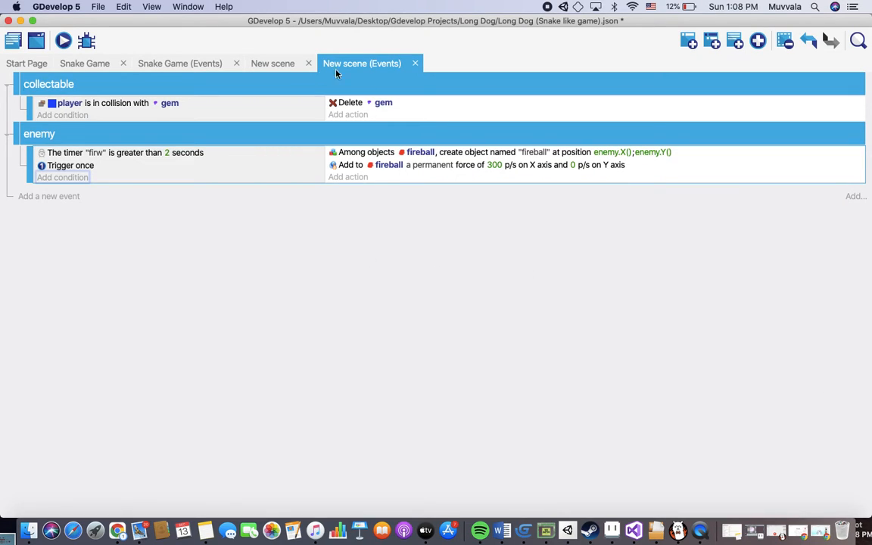
Step: Add an action to the enemy event that starts or resets the scene timer "firw"
click(360, 179)
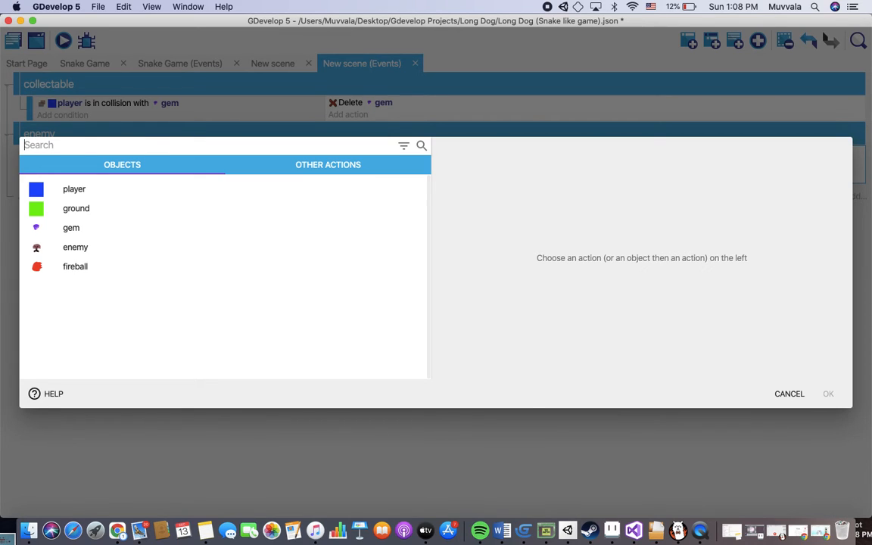
text(time)
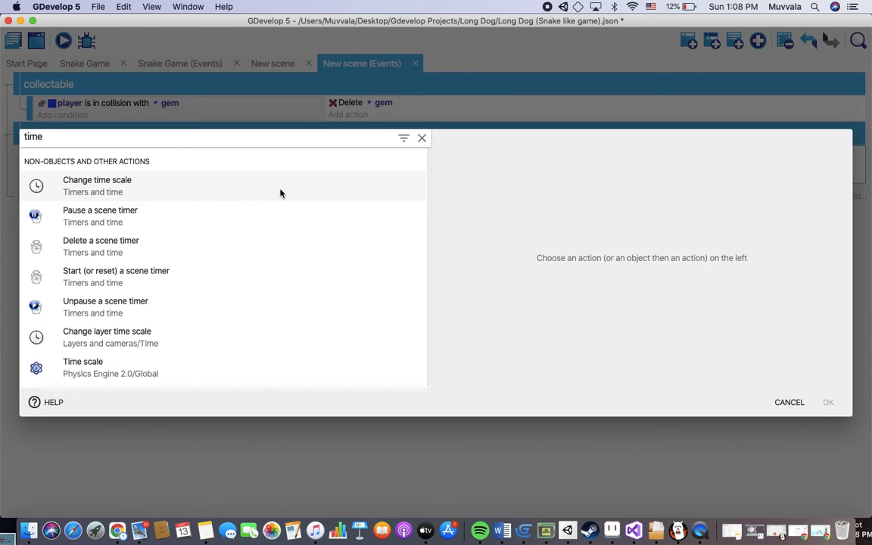
click(137, 280)
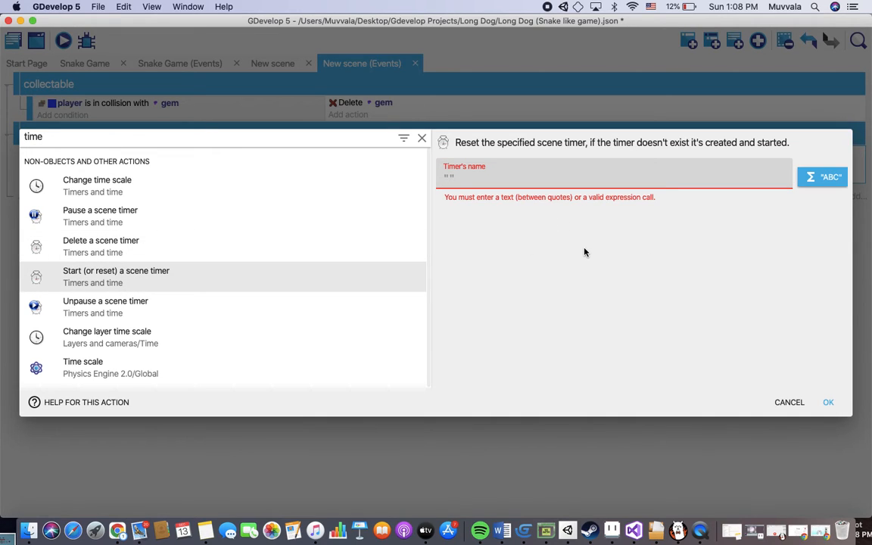
text("firw)
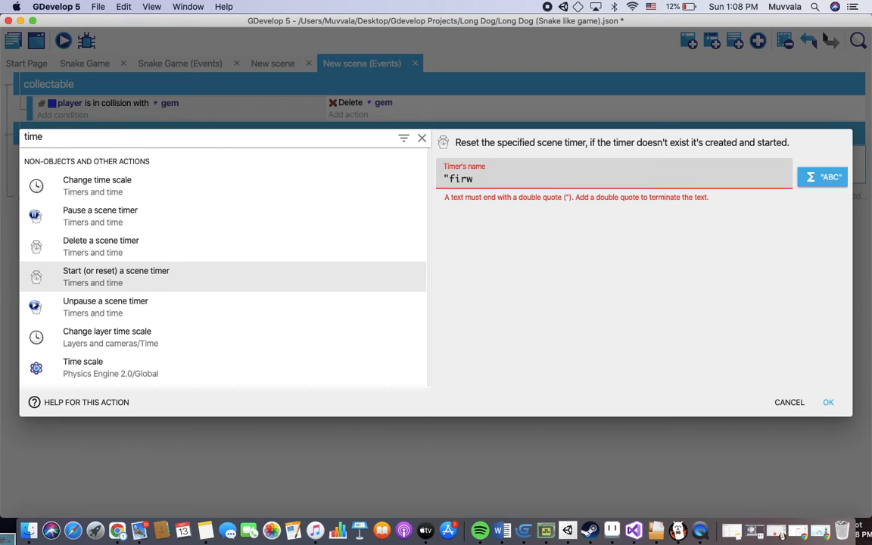
text(")
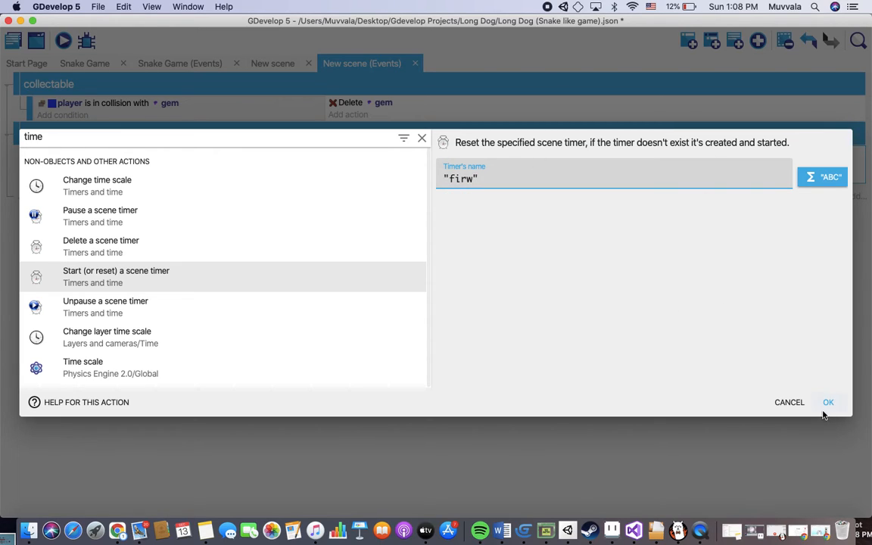
click(827, 402)
Step: Preview the scene, moving and jumping the player while the enemy shoots fireballs, and close the preview
click(63, 41)
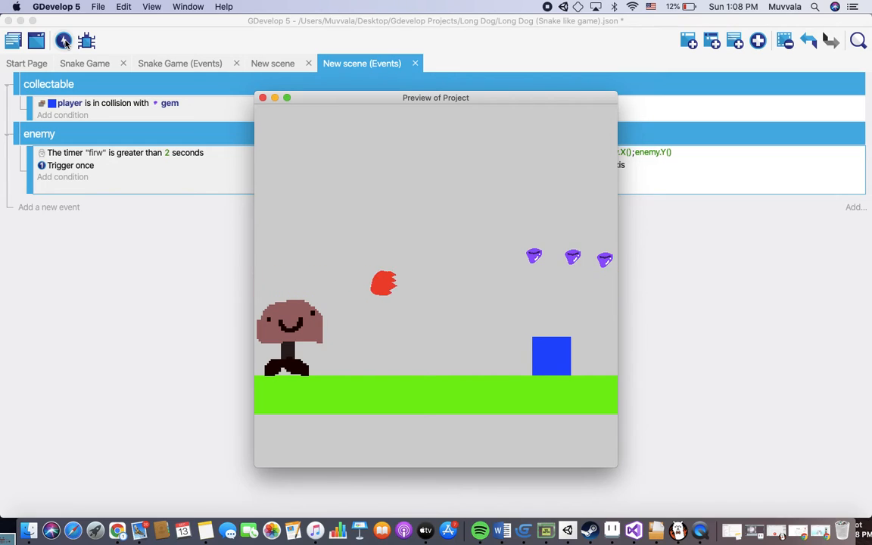
key(space)
key(Left)
key(Right)
key(space)
key(Left)
key(space)
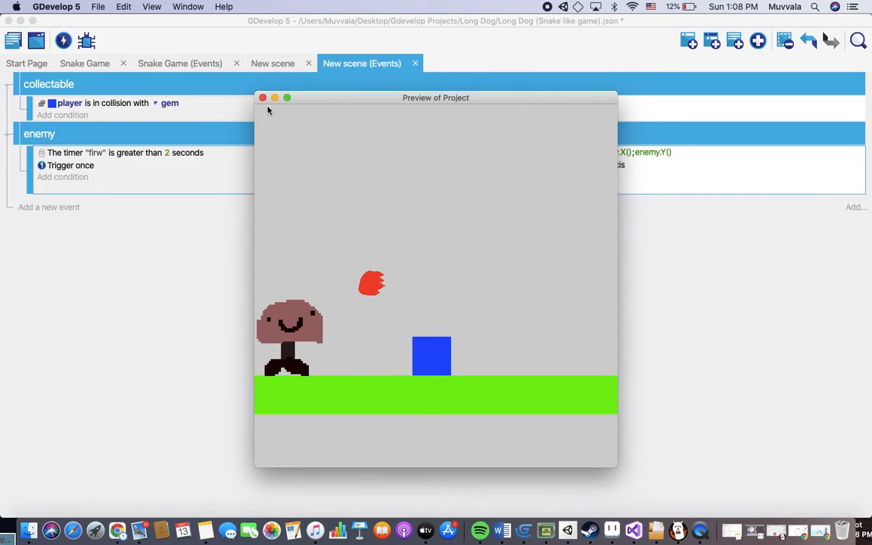
click(263, 98)
Step: Open the fireball's image in Piskel, add a blank frame and delete the original fireball frame
click(282, 65)
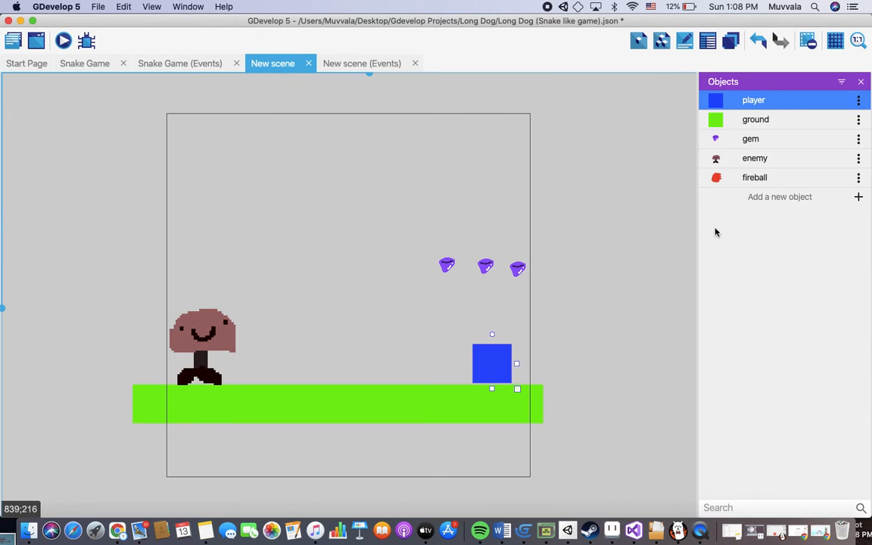
double_click(754, 177)
click(489, 253)
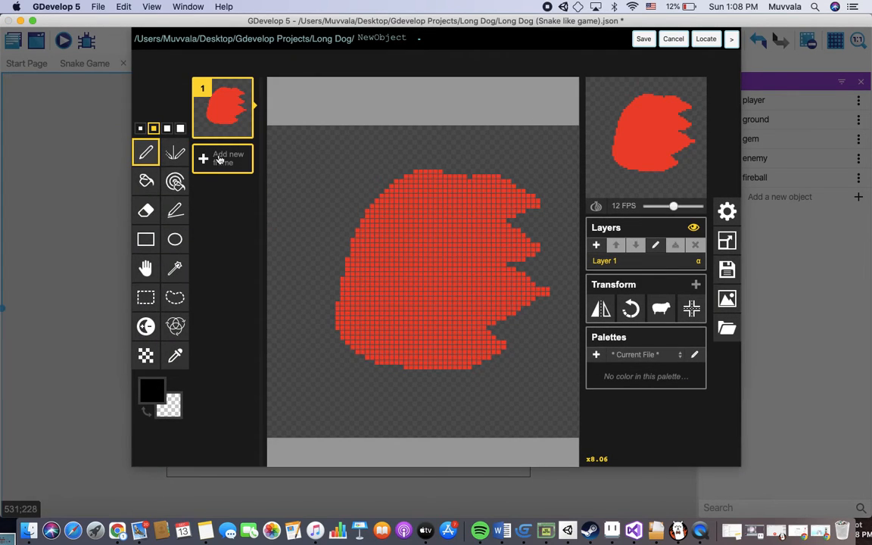
click(218, 160)
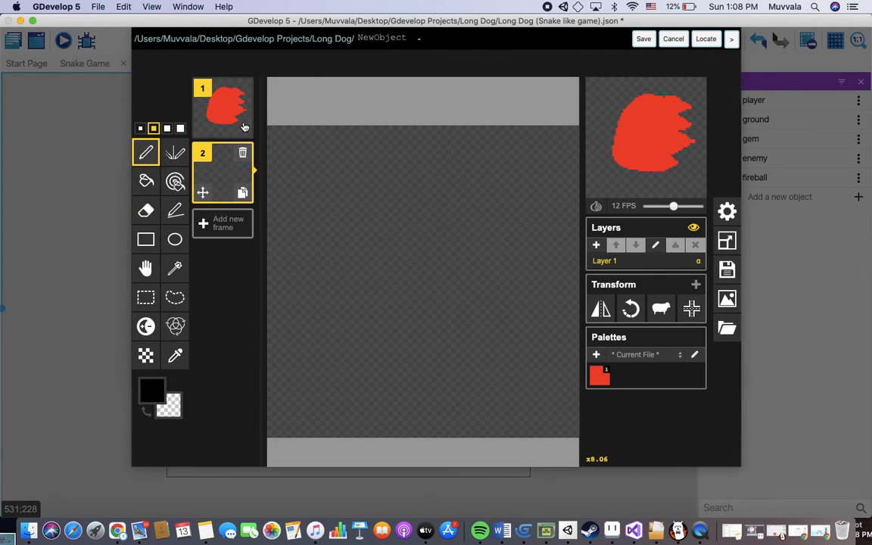
click(222, 110)
click(242, 88)
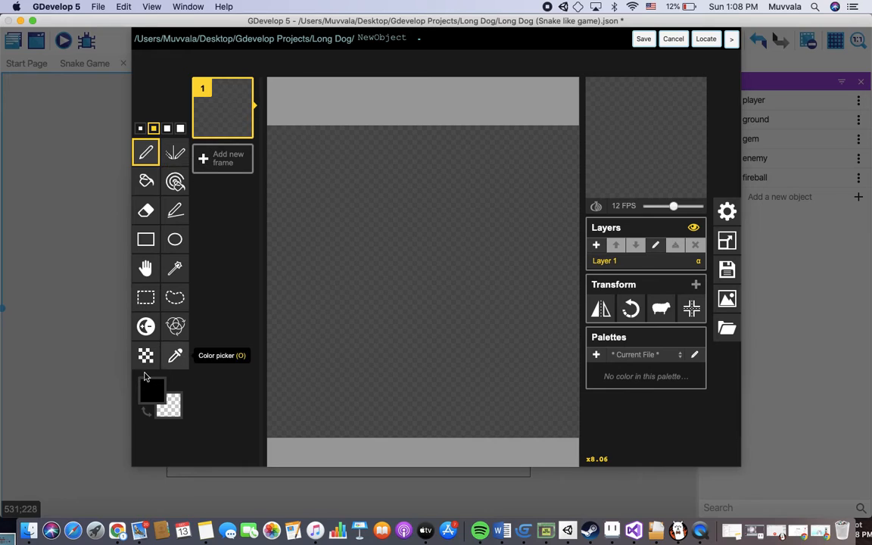
Step: Draw a closed fireball outline in red #ff0000 with a rounded front on the right and jagged flames on the left
click(152, 390)
click(236, 305)
drag(312, 217, 362, 208)
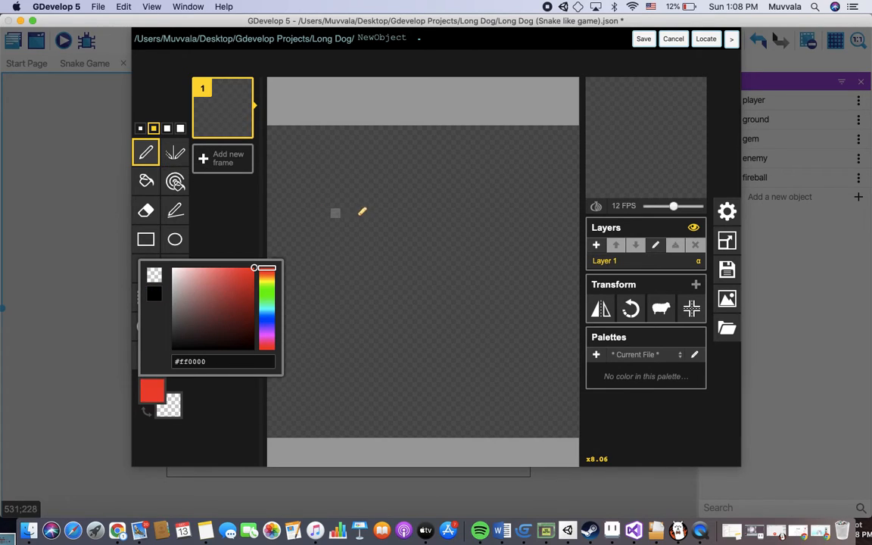
mouse_move(342, 171)
mouse_down()
mouse_move(572, 271)
mouse_move(350, 356)
mouse_up()
mouse_move(317, 316)
mouse_down()
mouse_move(337, 171)
mouse_move(289, 200)
mouse_up()
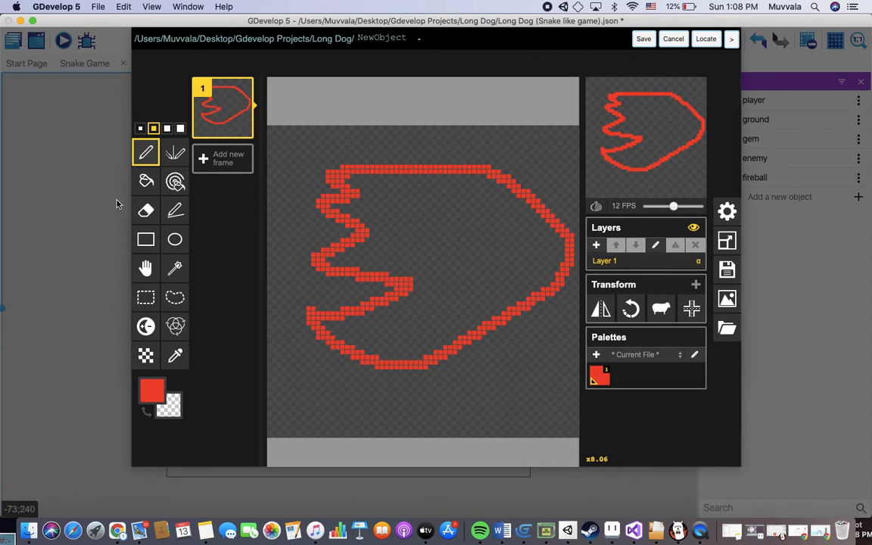
Step: Fill the fireball outline with red, save the drawing and apply it to the fireball object
click(146, 181)
click(402, 218)
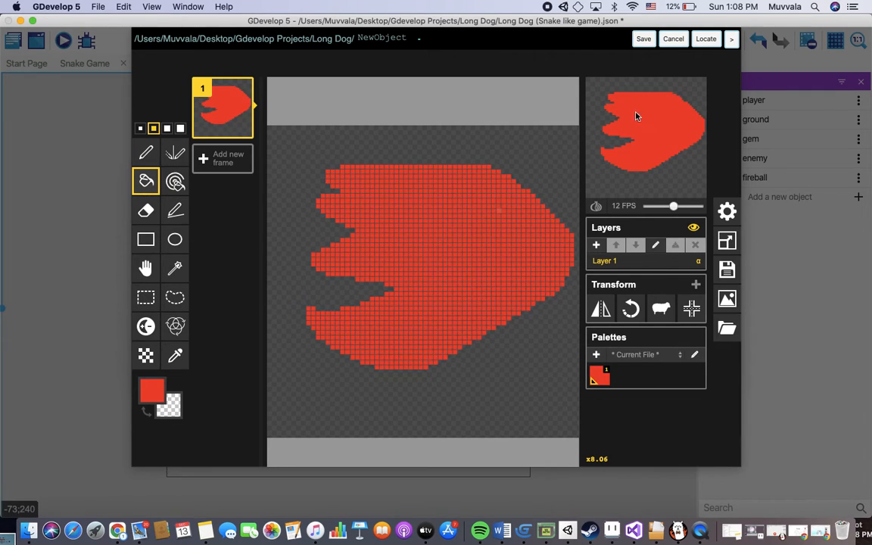
click(647, 38)
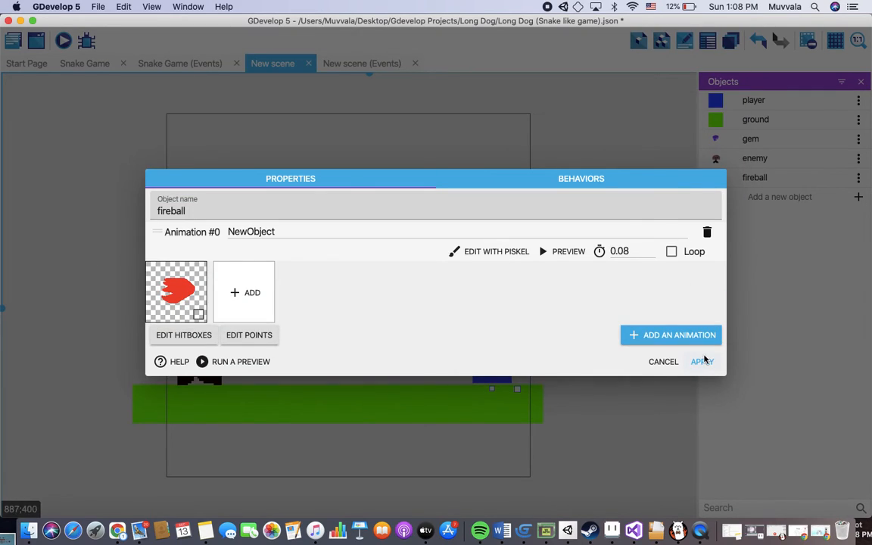
click(702, 362)
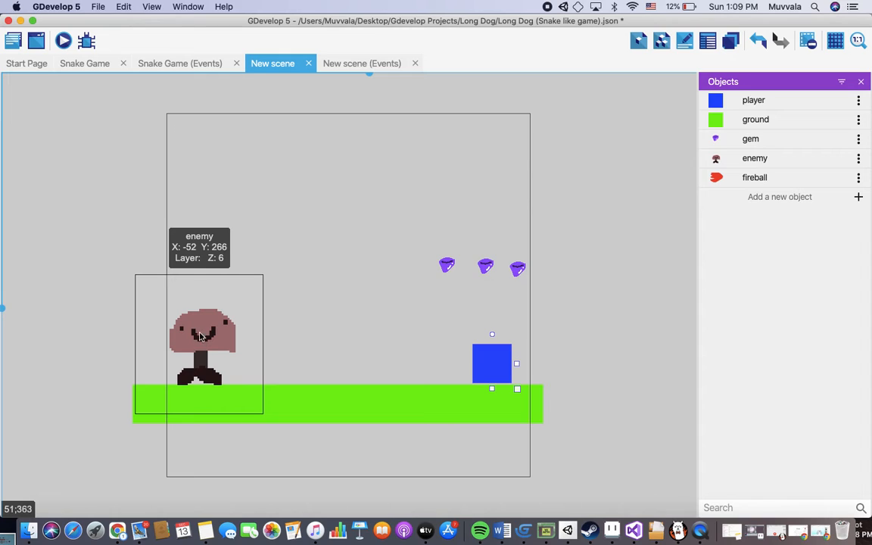
Step: Move the fireball drawing lower on its Piskel canvas, save it and apply the change to the fireball object
double_click(753, 180)
click(505, 252)
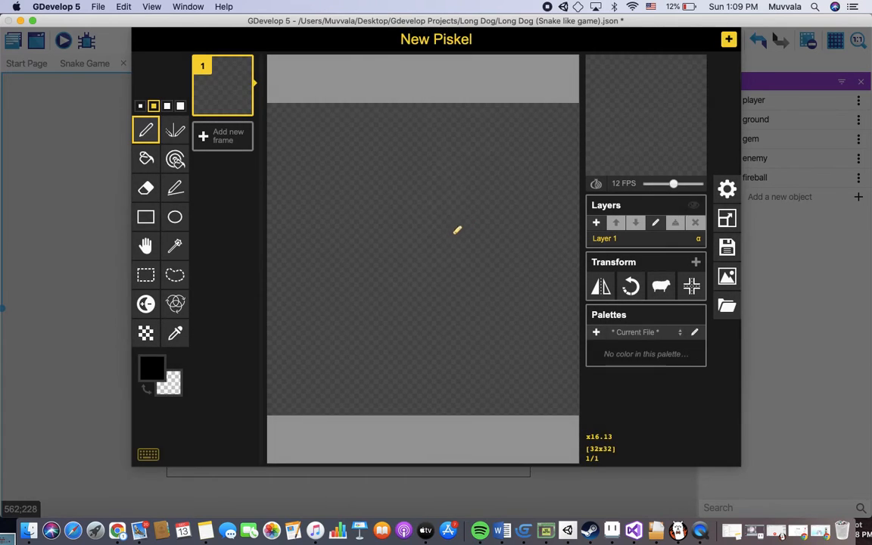
click(146, 268)
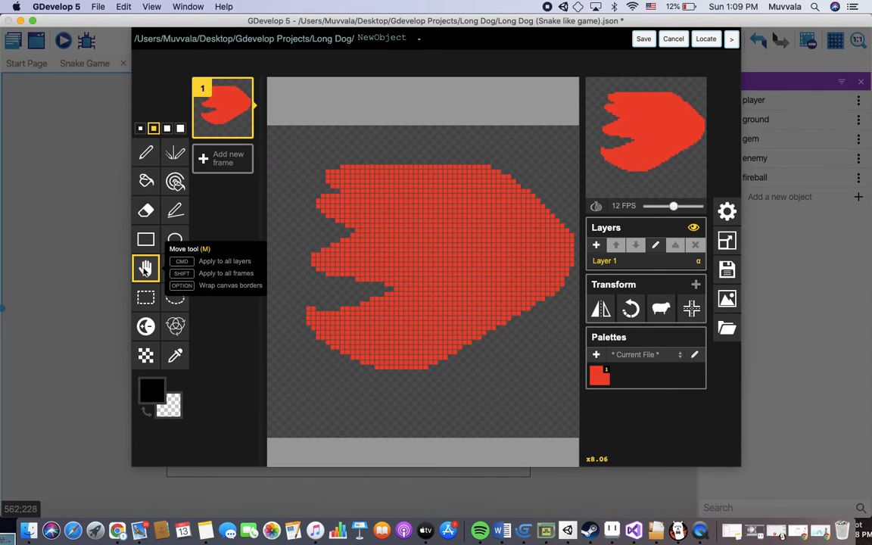
drag(457, 234, 455, 301)
click(642, 39)
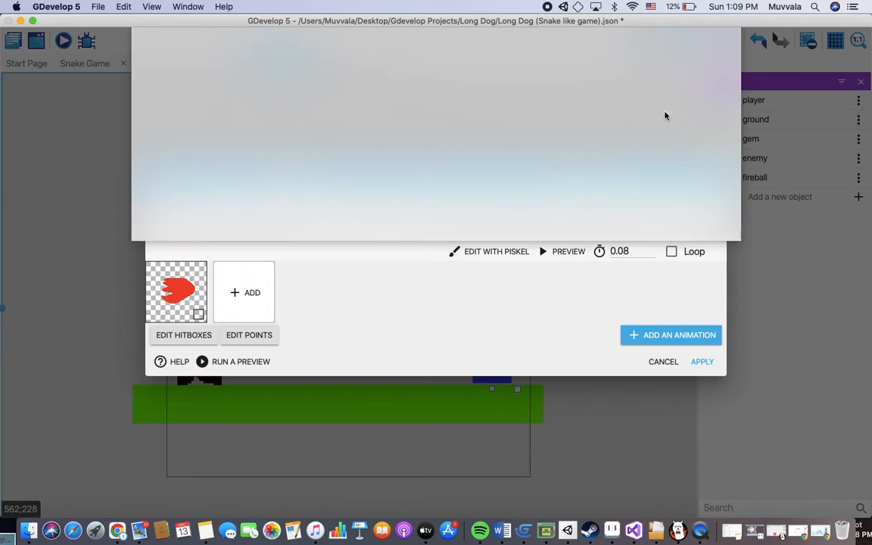
click(698, 361)
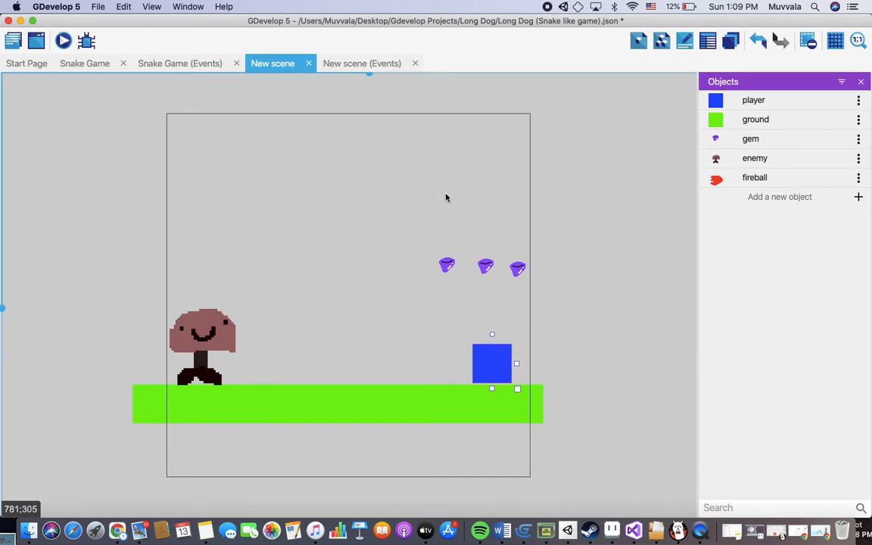
Step: Preview the scene, jumping and moving the player while the enemy shoots fireballs, and close the preview
click(63, 40)
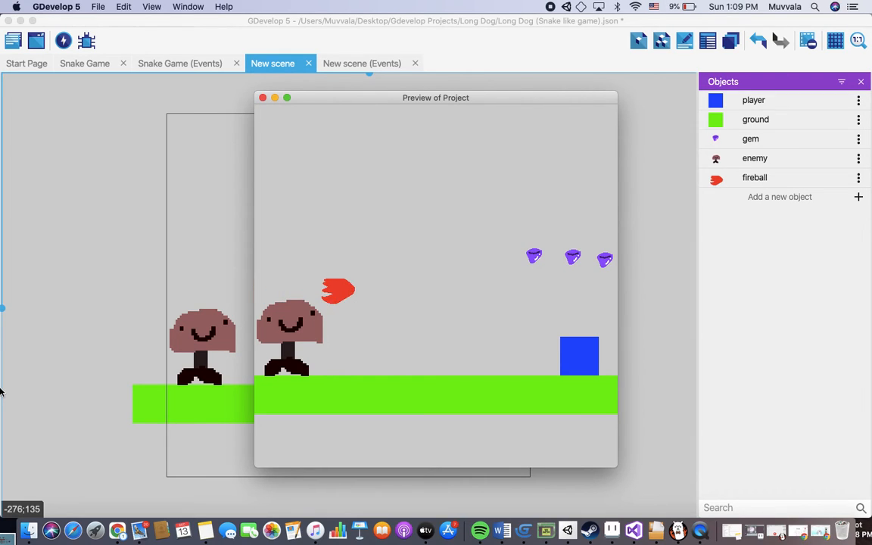
key(space)
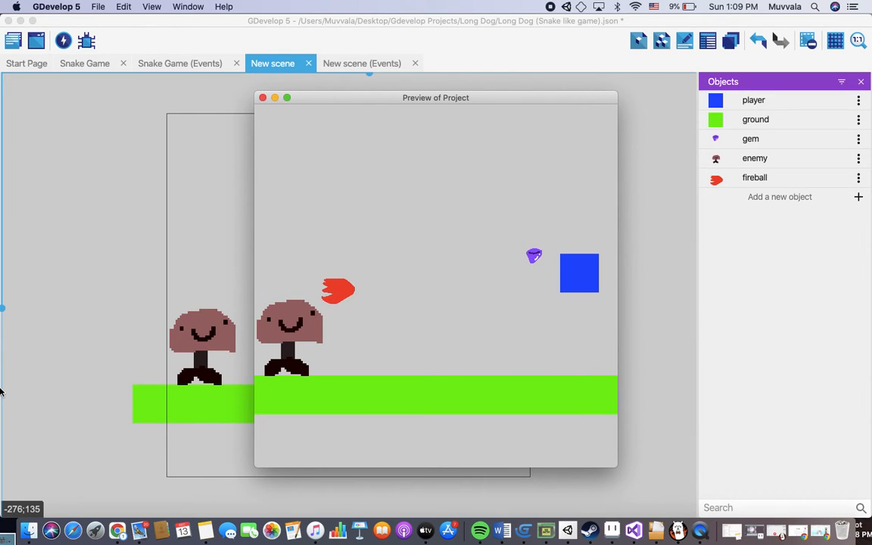
key(space)
key(Left)
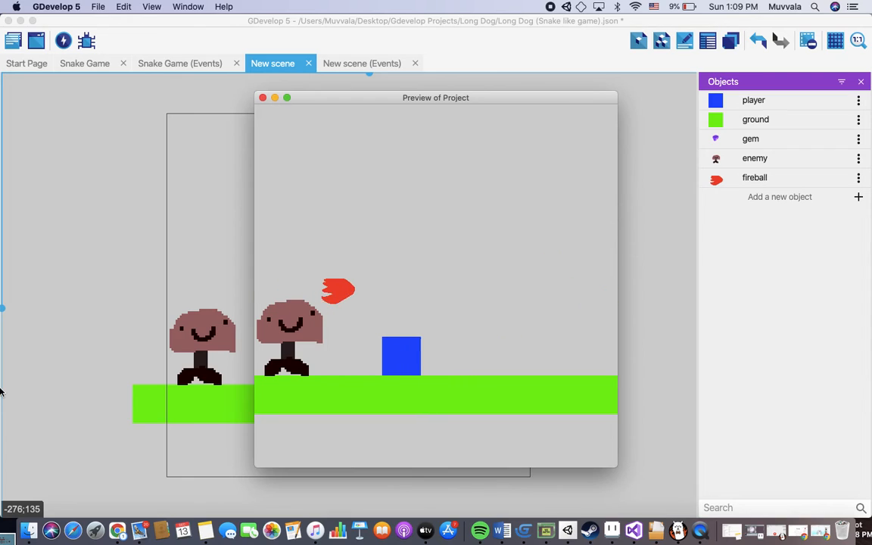
key(Right)
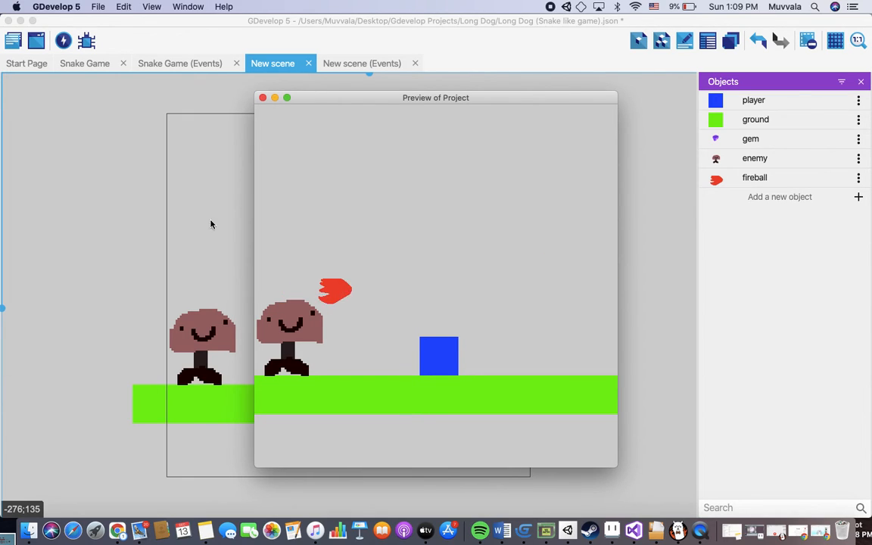
click(263, 98)
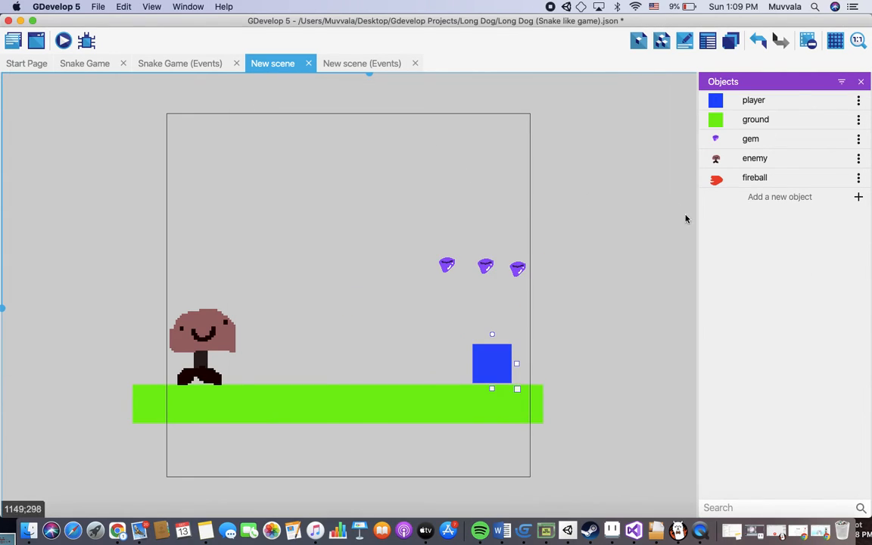
Step: Stretch the enemy taller and move it up so its feet rest on the ground
click(220, 291)
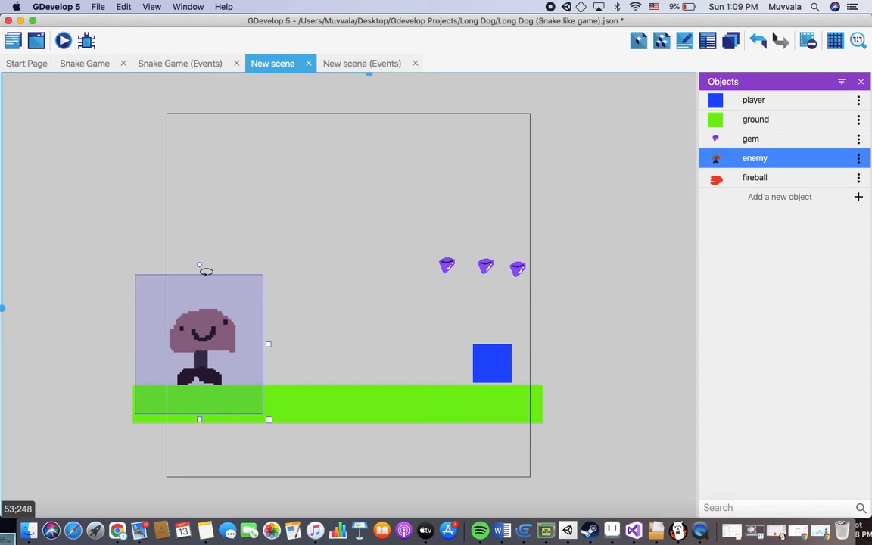
drag(199, 419, 197, 488)
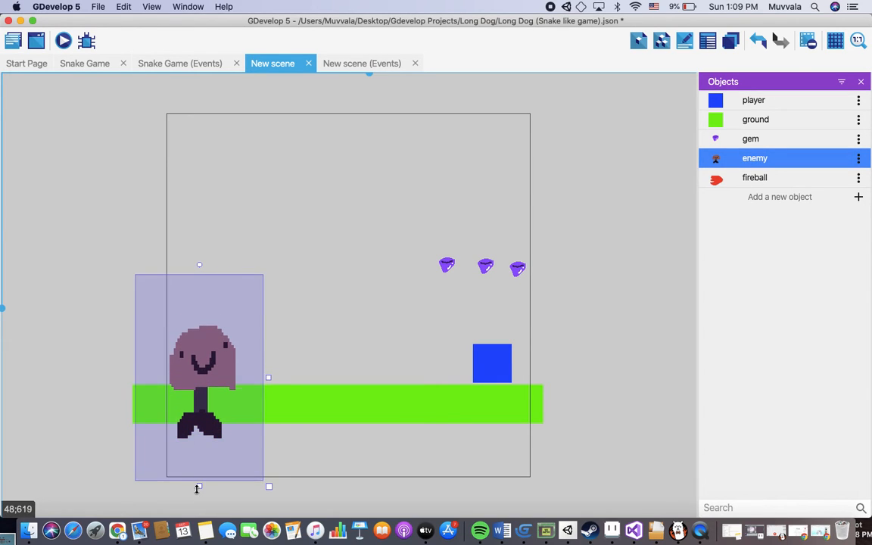
drag(196, 389, 197, 345)
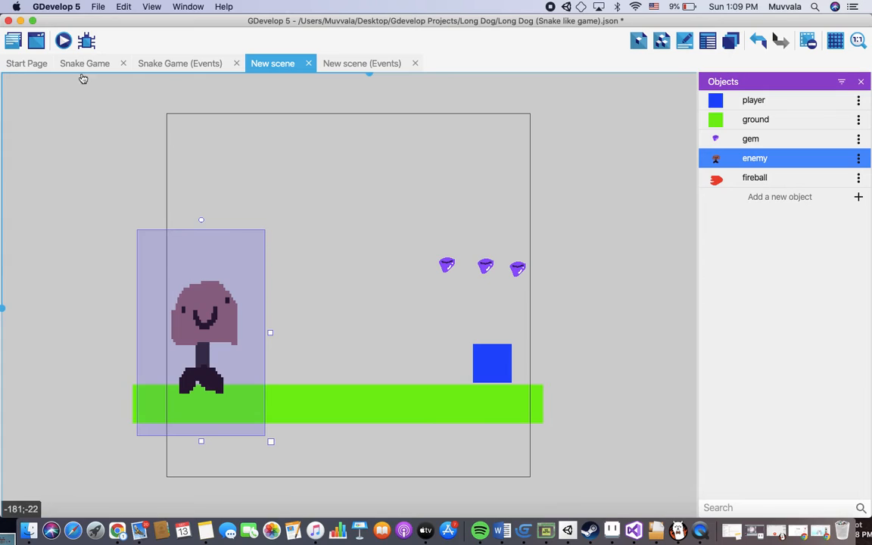
Step: Preview the scene with the taller enemy, moving the player to check the fireball's height, and close the preview
click(62, 40)
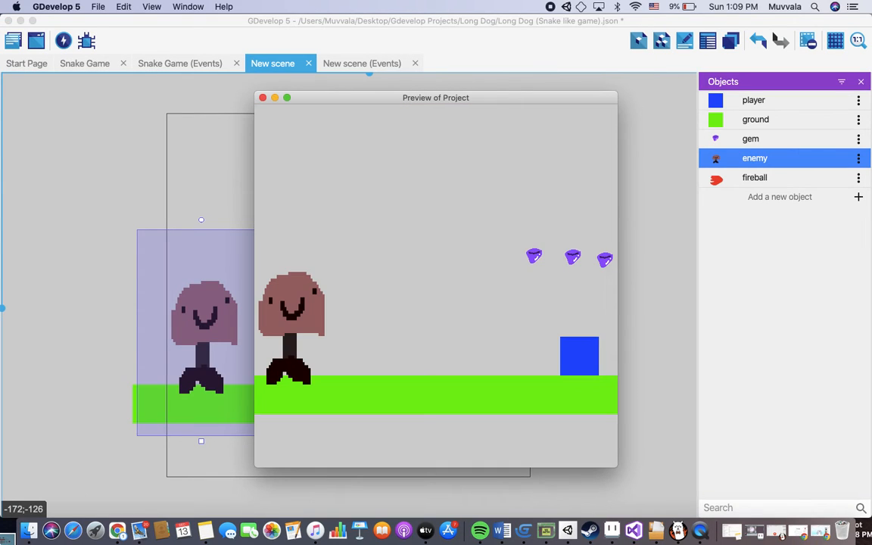
key(space)
key(Left)
key(Right)
key(Left)
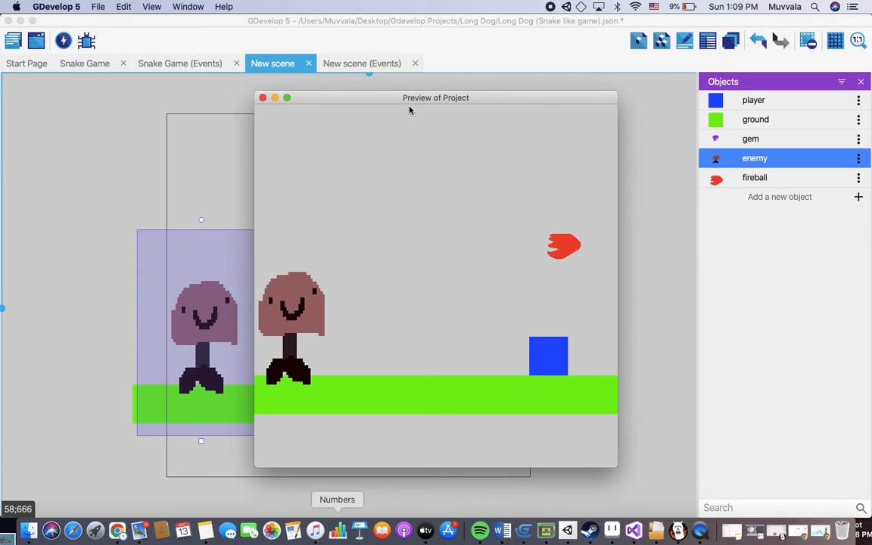
click(263, 99)
Step: Undo the enemy's last move, place it on the ground slightly further right and deselect it
key(super+z)
drag(204, 384, 212, 326)
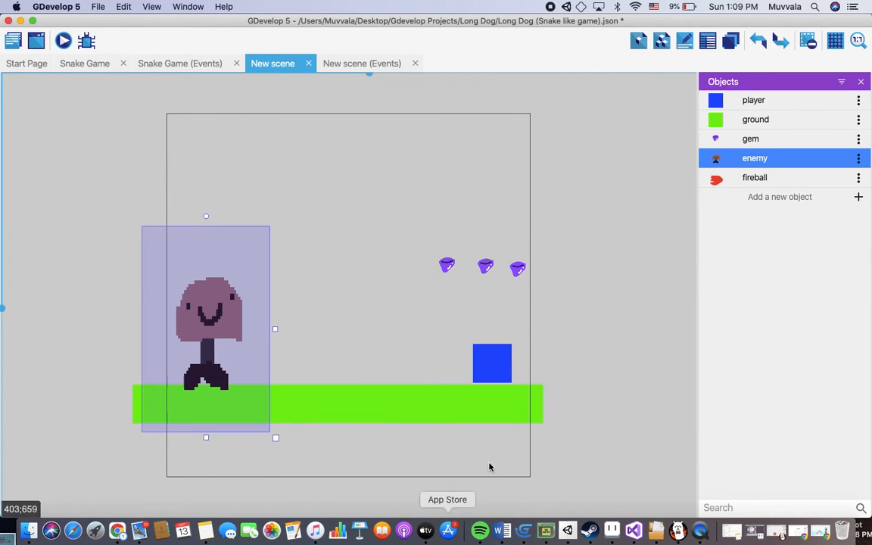
click(589, 468)
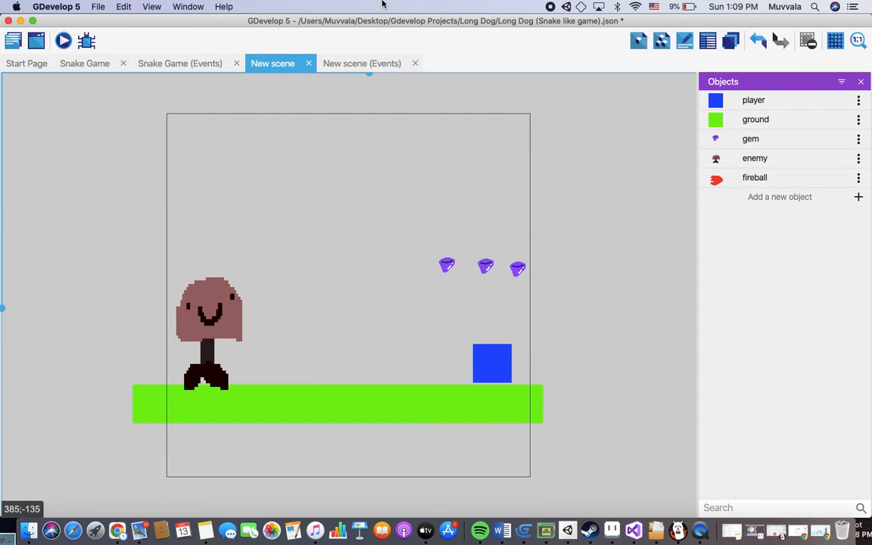
Step: Add a new event to the scene's events and nest it inside the enemy group
click(362, 64)
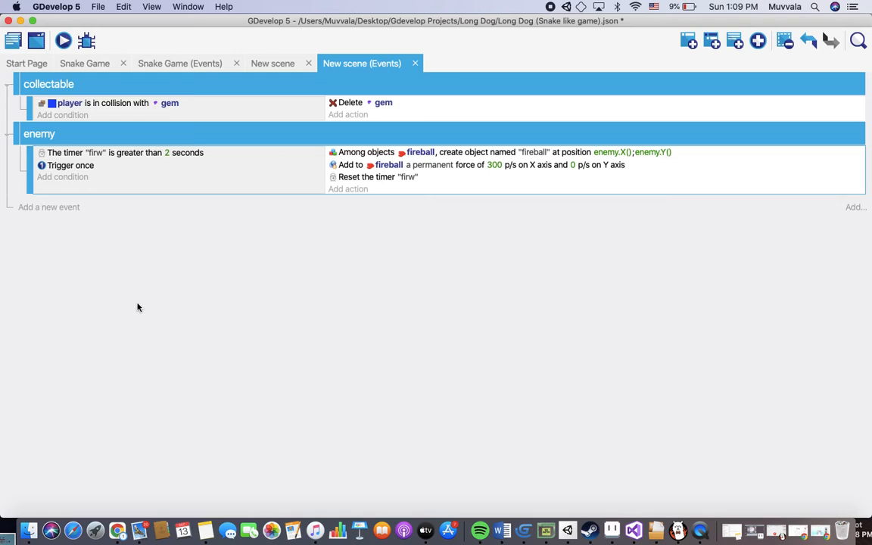
click(53, 203)
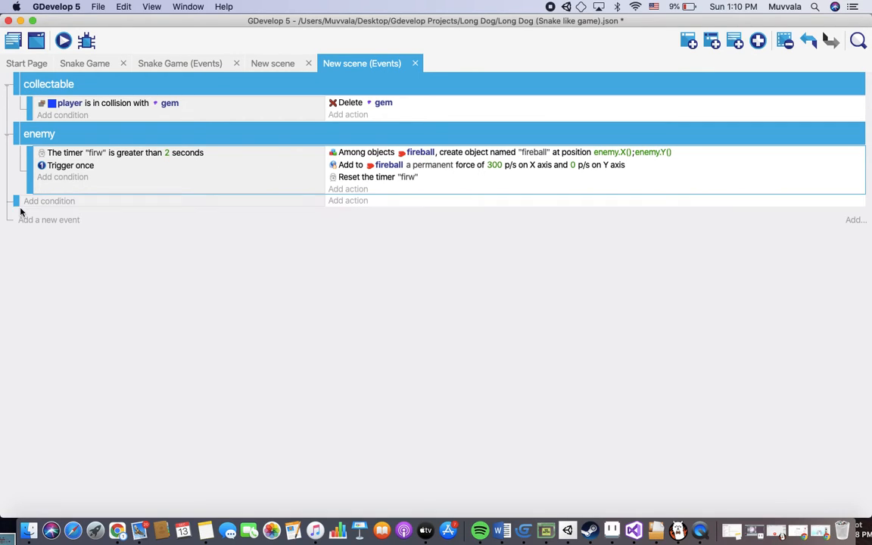
drag(15, 202, 27, 199)
Step: Give the new event a Collision condition between the player and the fireball
click(59, 202)
click(85, 266)
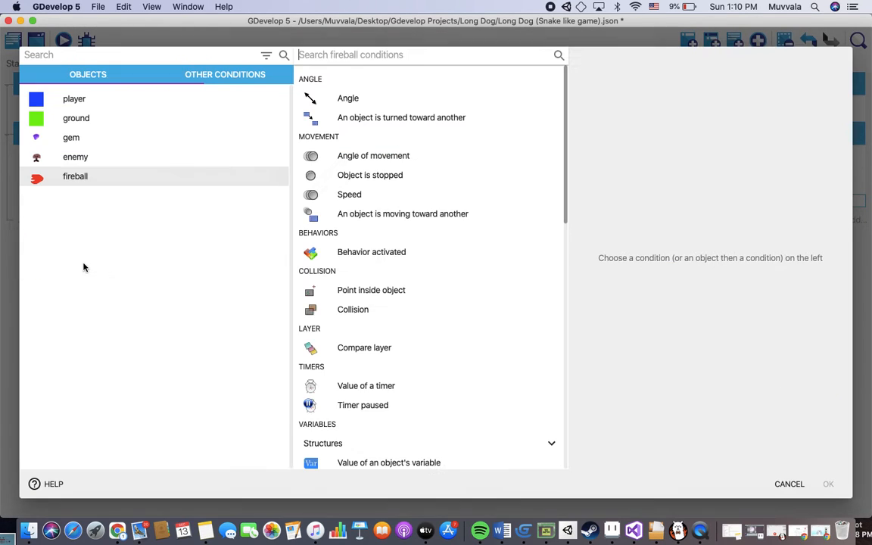
click(132, 157)
click(128, 138)
click(121, 96)
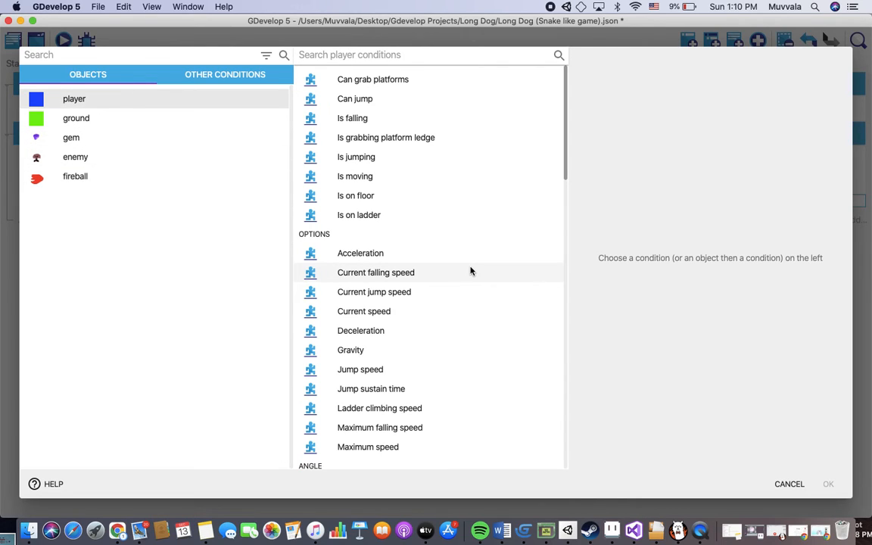
click(389, 53)
text(col)
click(378, 216)
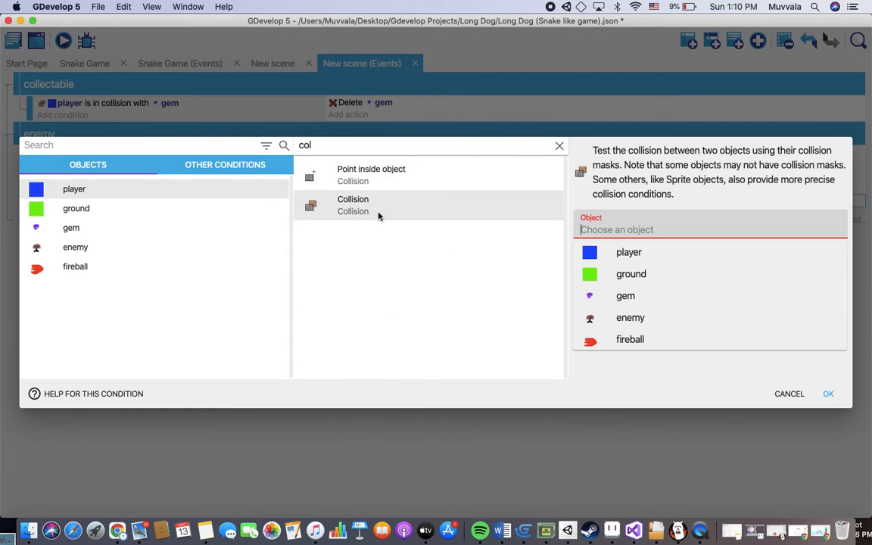
click(694, 339)
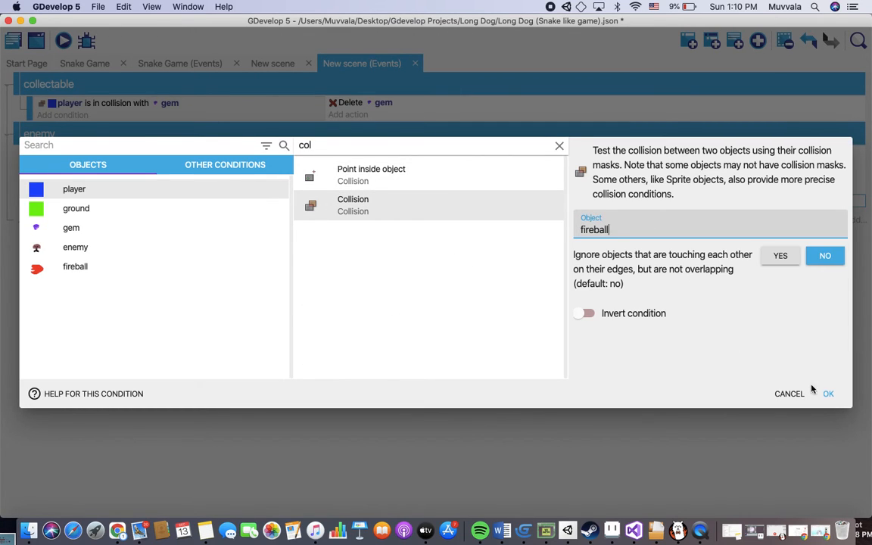
click(828, 394)
Step: Add an action to the fireball collision event that deletes the player object
click(354, 200)
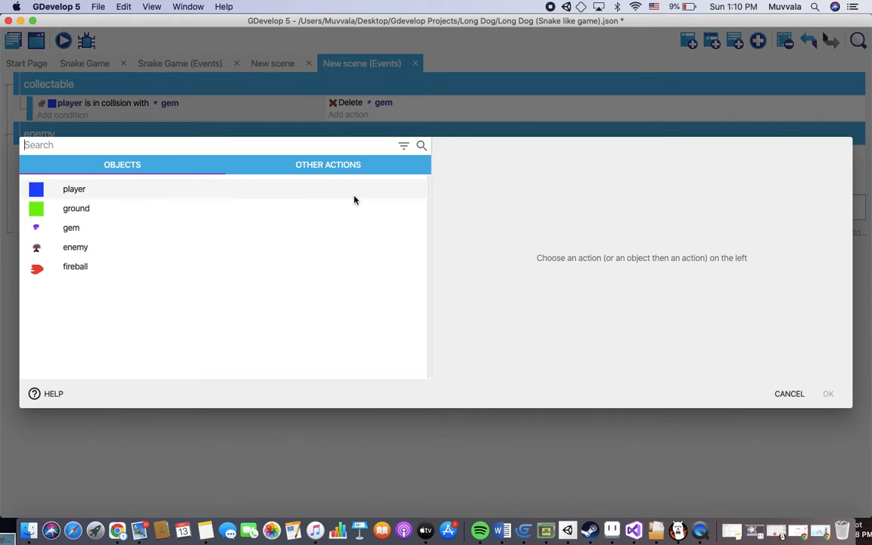
click(249, 192)
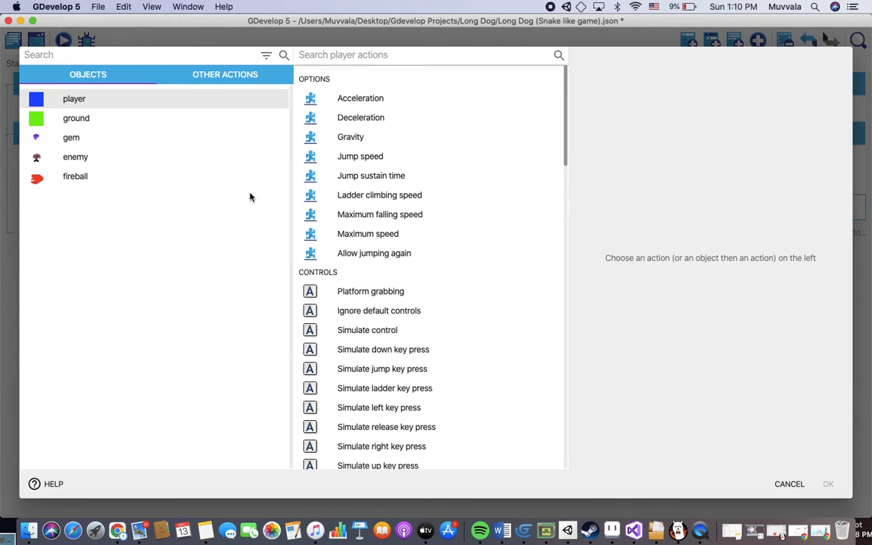
text(del)
click(399, 174)
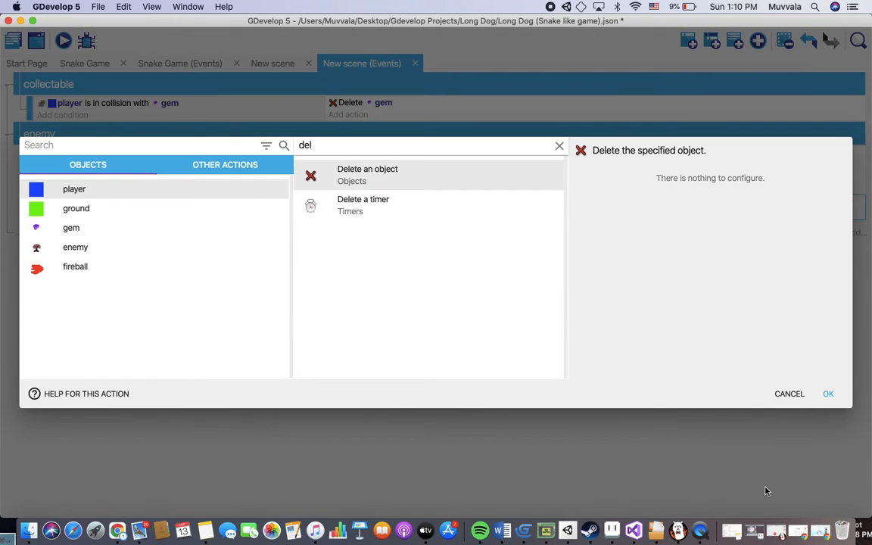
click(829, 394)
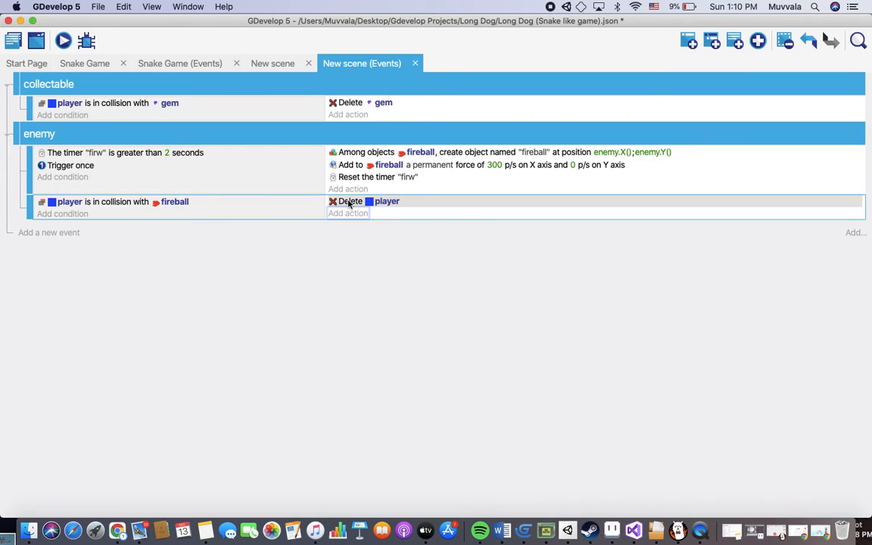
click(21, 21)
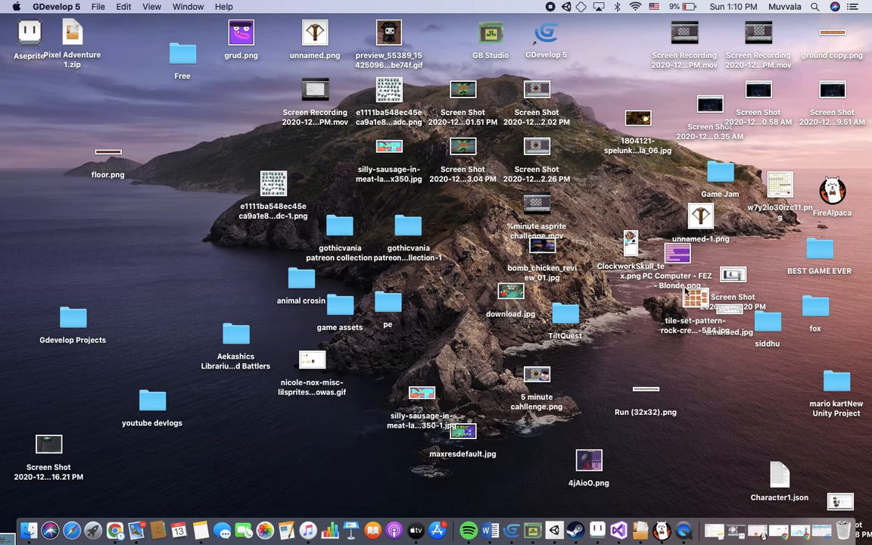
click(817, 532)
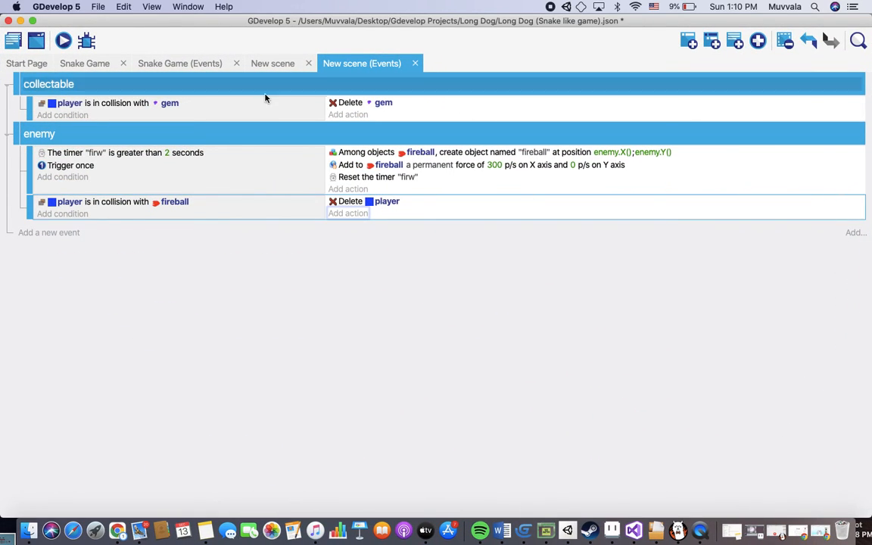
Step: Open the fireball's image in Piskel and erase pixels along the drawing's lower edge to make it slimmer
click(281, 64)
double_click(786, 184)
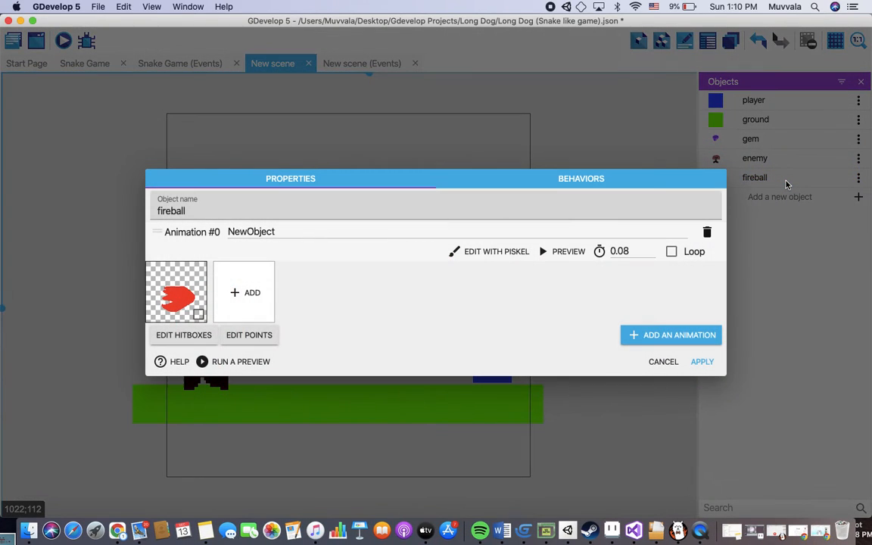
click(503, 251)
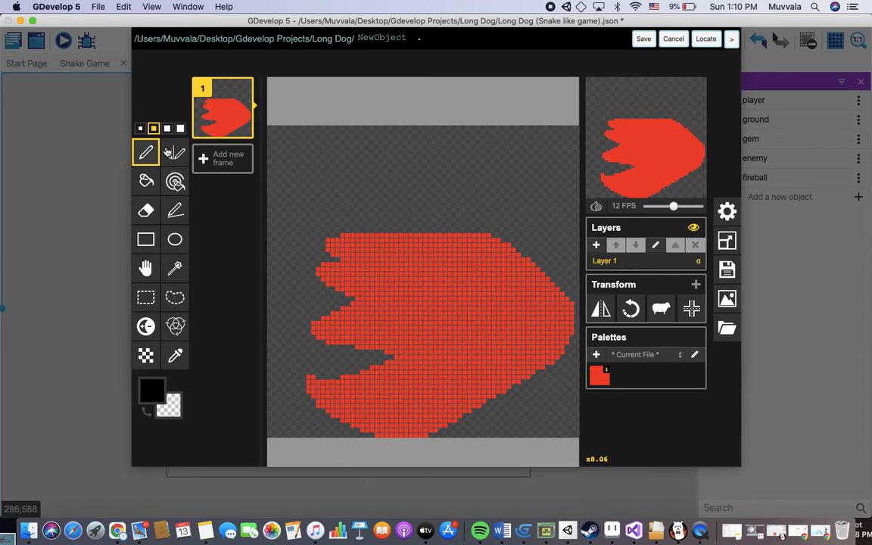
click(145, 210)
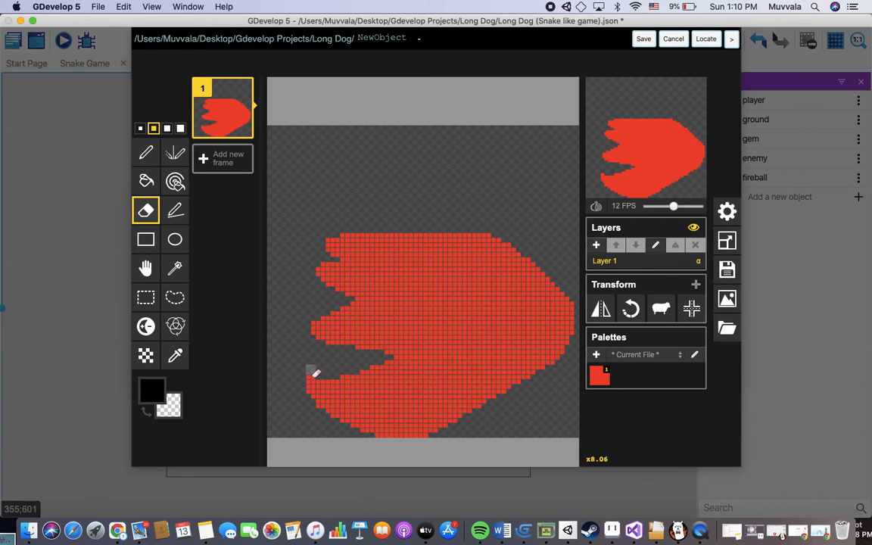
mouse_move(311, 381)
mouse_down()
mouse_move(434, 450)
mouse_move(300, 436)
mouse_up()
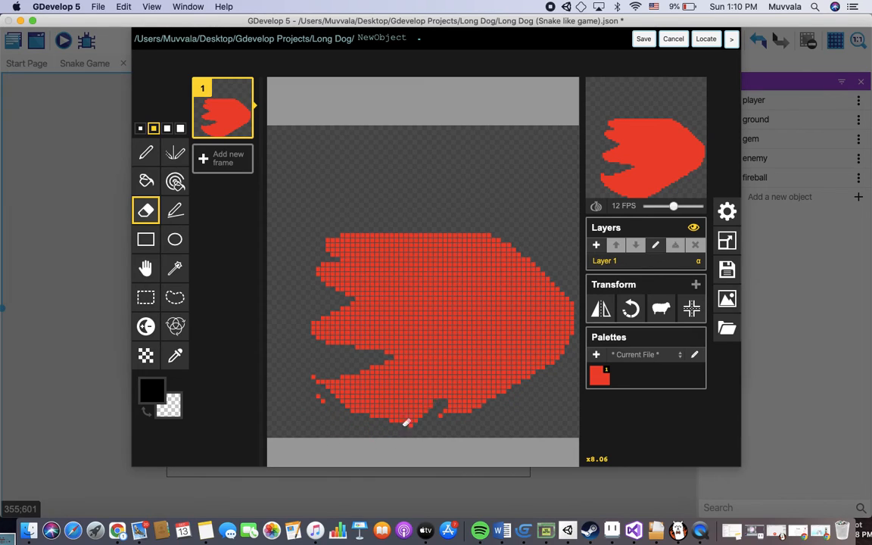
drag(478, 407, 312, 384)
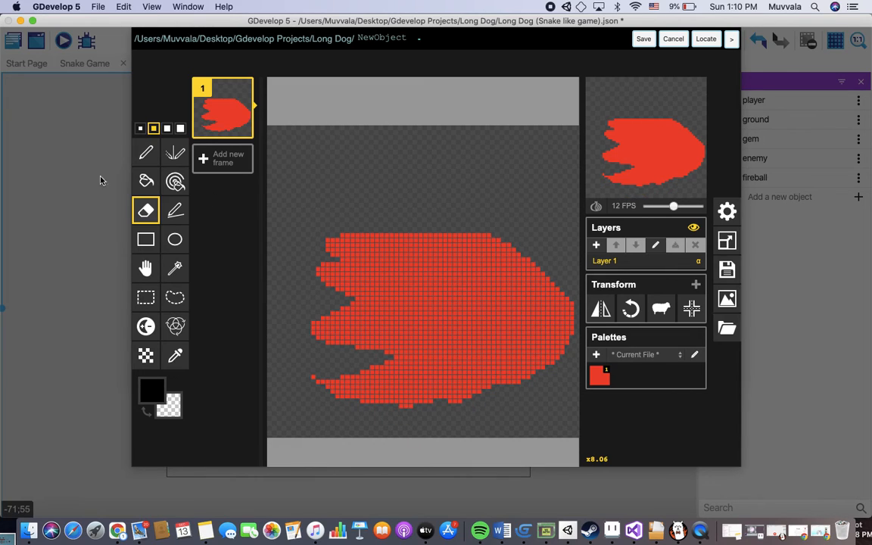
Step: Shift the fireball drawing down and slightly left on its Piskel canvas, save and apply it, and preview the scene
click(145, 268)
drag(425, 333, 415, 361)
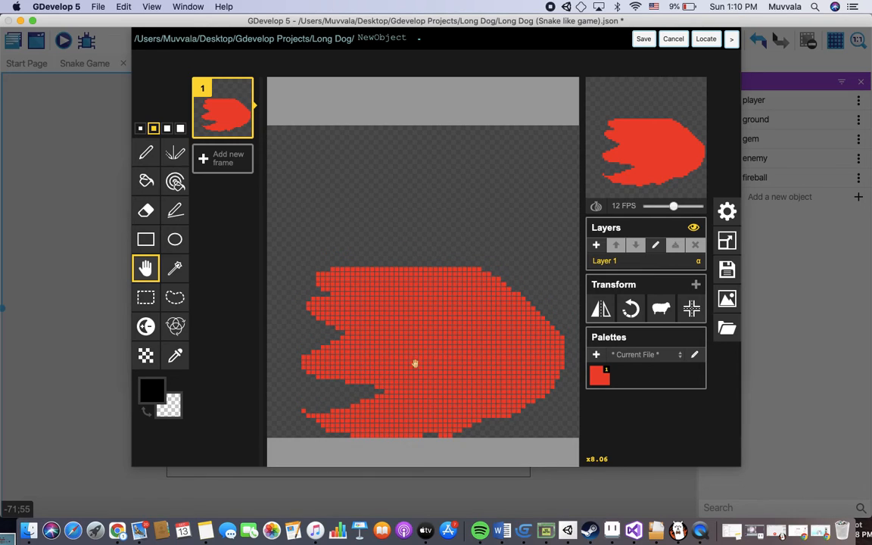
click(643, 39)
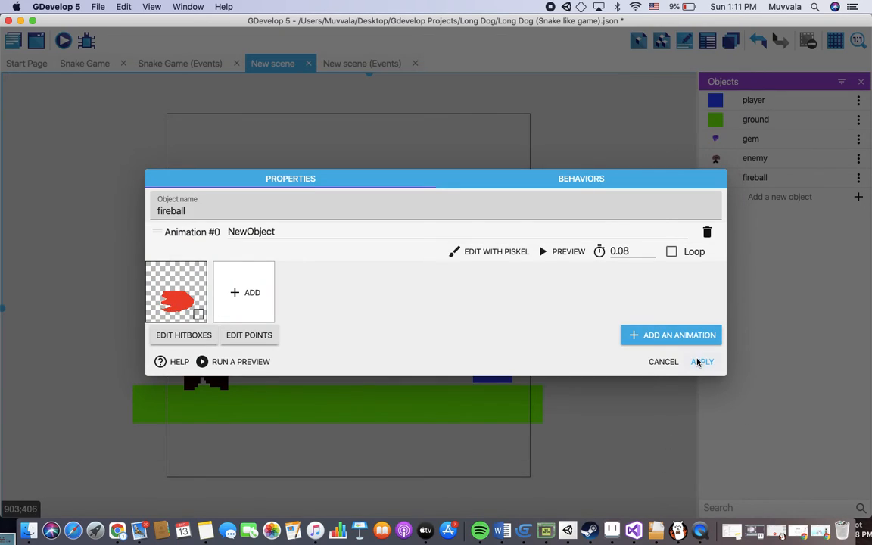
click(700, 362)
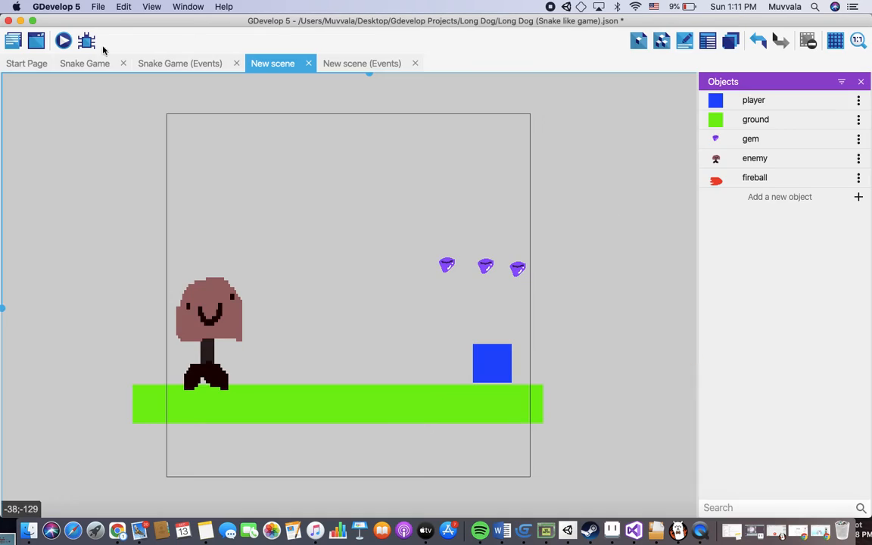
click(64, 42)
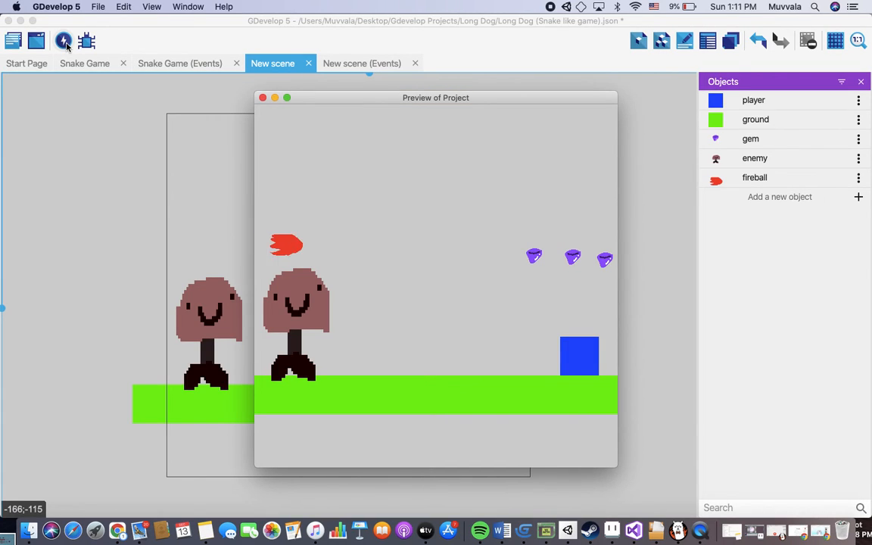
click(262, 98)
Step: Open the enemy's image in Piskel, shift the drawing up and left on its canvas, and save and apply it
click(752, 159)
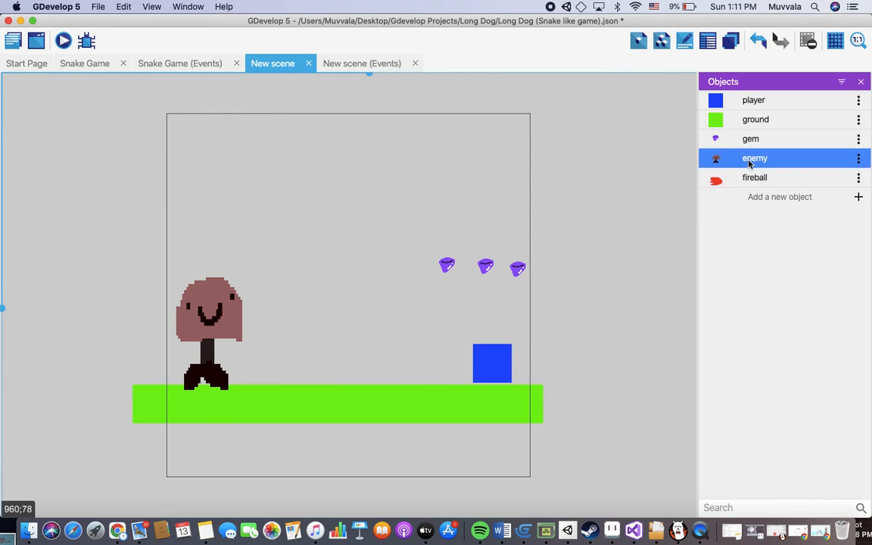
double_click(790, 159)
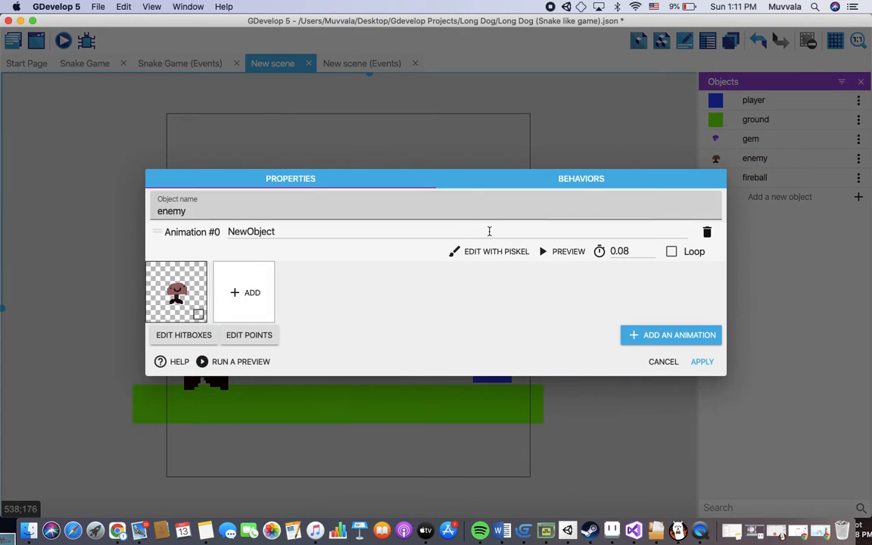
click(492, 252)
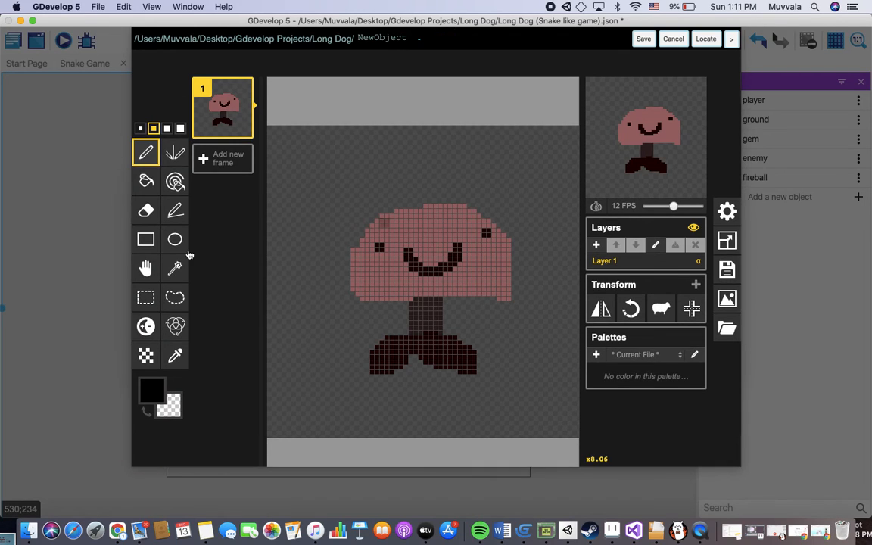
click(146, 268)
drag(448, 289, 429, 269)
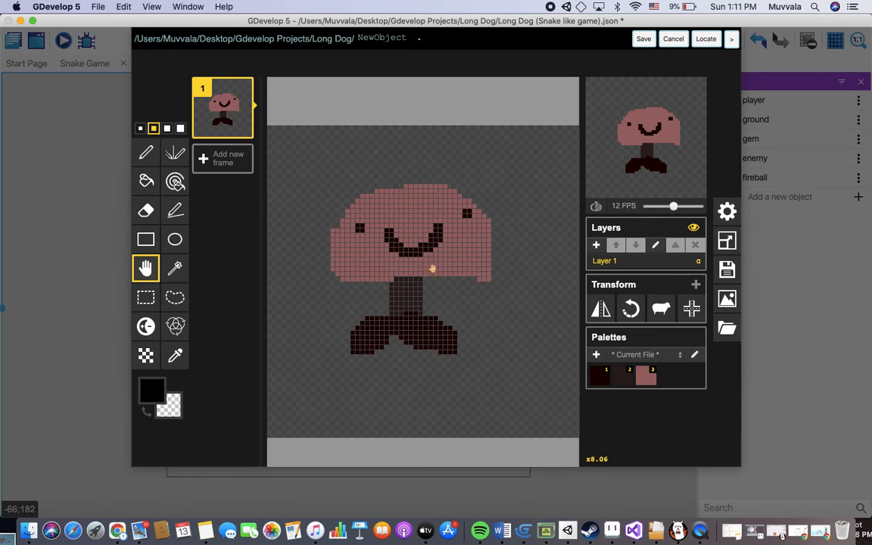
click(644, 39)
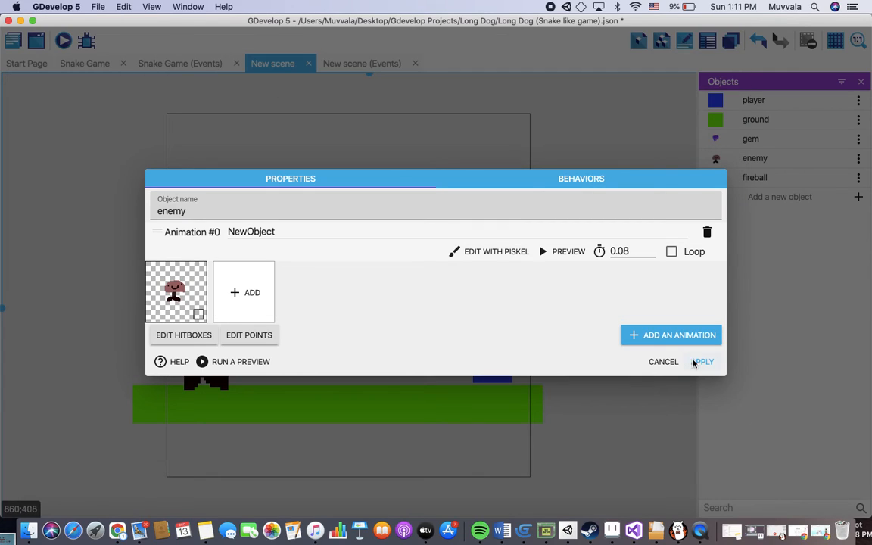
click(701, 360)
Step: Reduce the enemy's height in the scene, reposition it to stand on the ground's surface, and preview the result
click(212, 334)
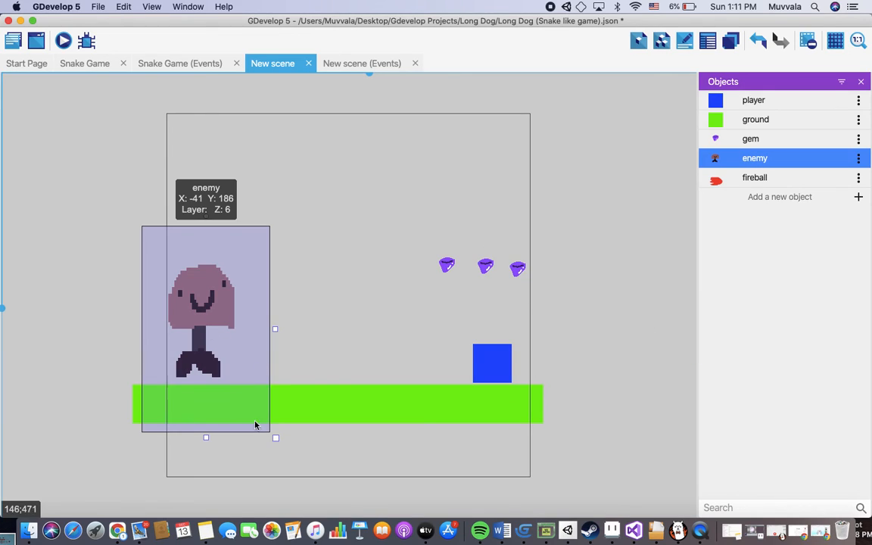
drag(206, 437, 204, 410)
drag(204, 304, 216, 329)
click(62, 41)
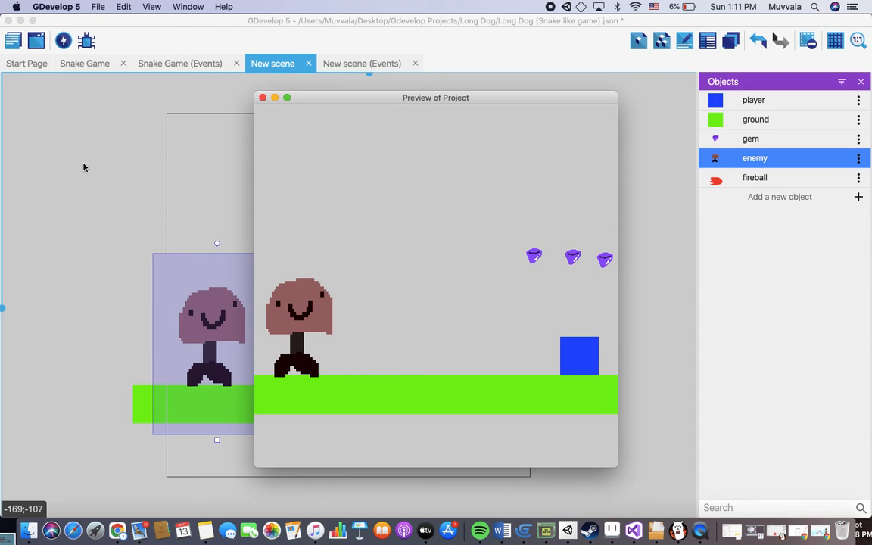
click(262, 98)
click(41, 432)
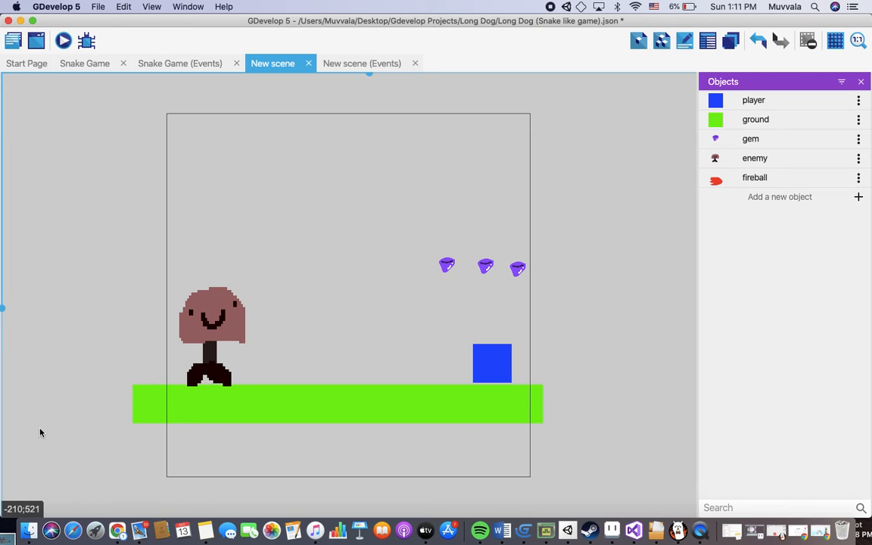
Step: Play-test the scene by moving the player left and jumping toward the gems and the fireball's path
click(62, 42)
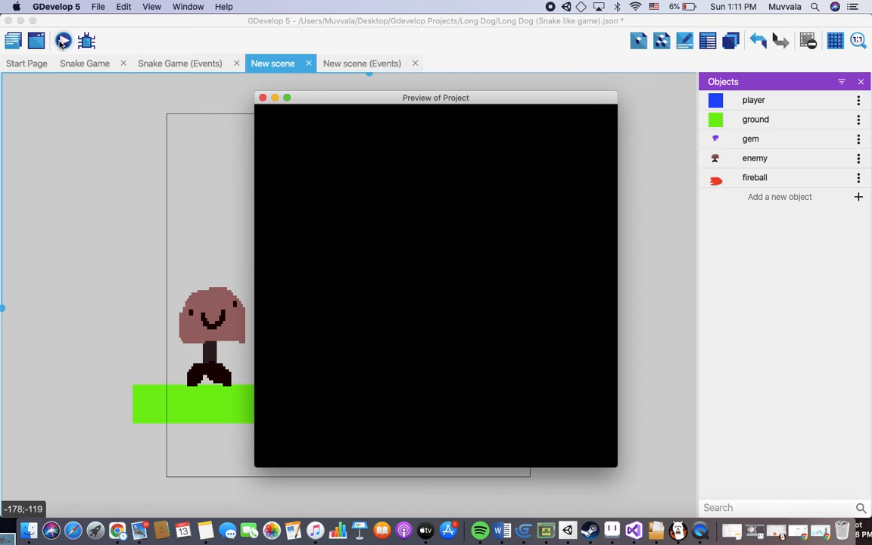
key(Left)
key(space)
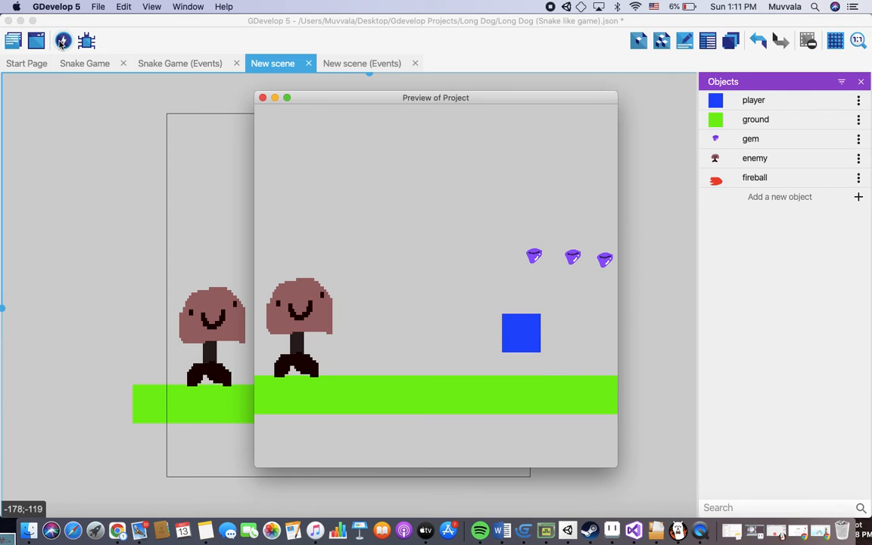
key(space)
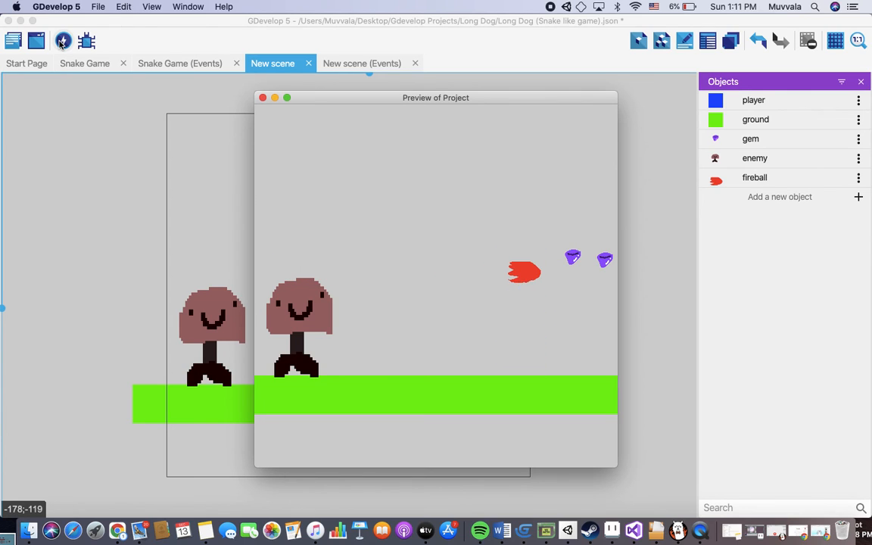
click(262, 98)
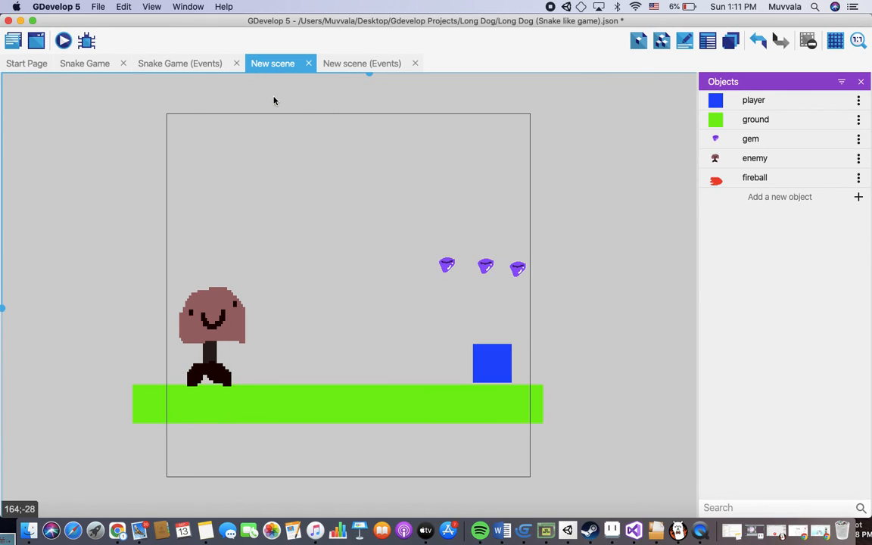
Step: Create a Particles emitter object with its default properties, place it beside the enemy's face, and preview the scene
click(763, 200)
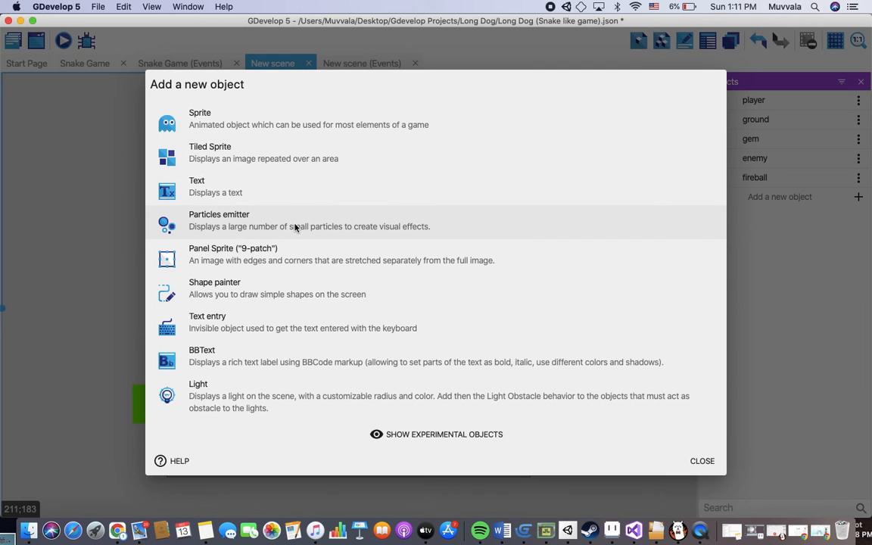
click(257, 228)
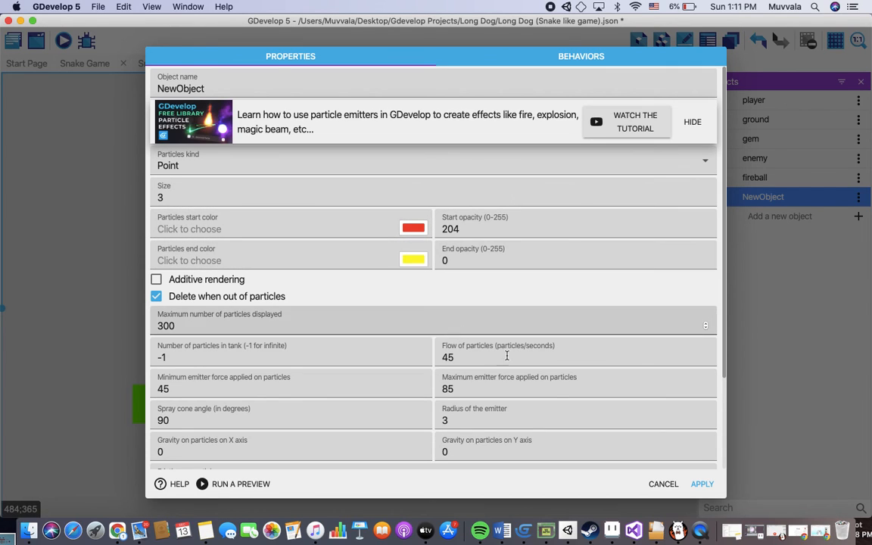
click(701, 484)
drag(678, 197, 249, 317)
click(64, 42)
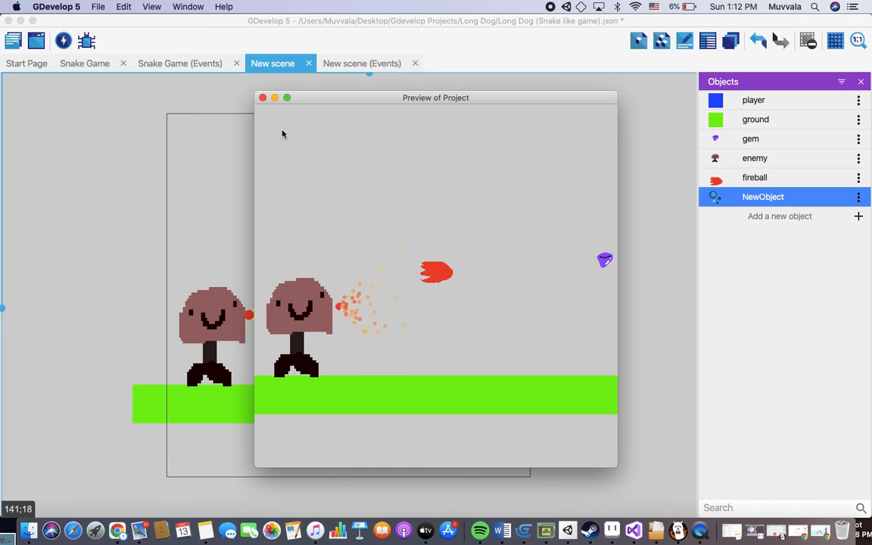
click(262, 98)
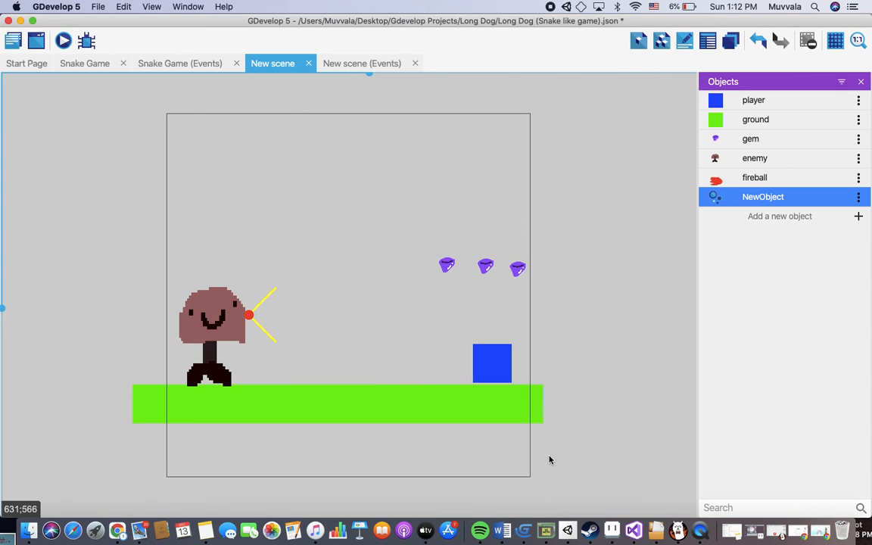
Step: Place the enemy at about X -42, Y 233 with the particle emitter at its upper right, and preview the scene
drag(251, 317, 311, 305)
mouse_move(262, 288)
mouse_down()
mouse_move(333, 296)
mouse_move(215, 293)
mouse_move(261, 286)
mouse_up()
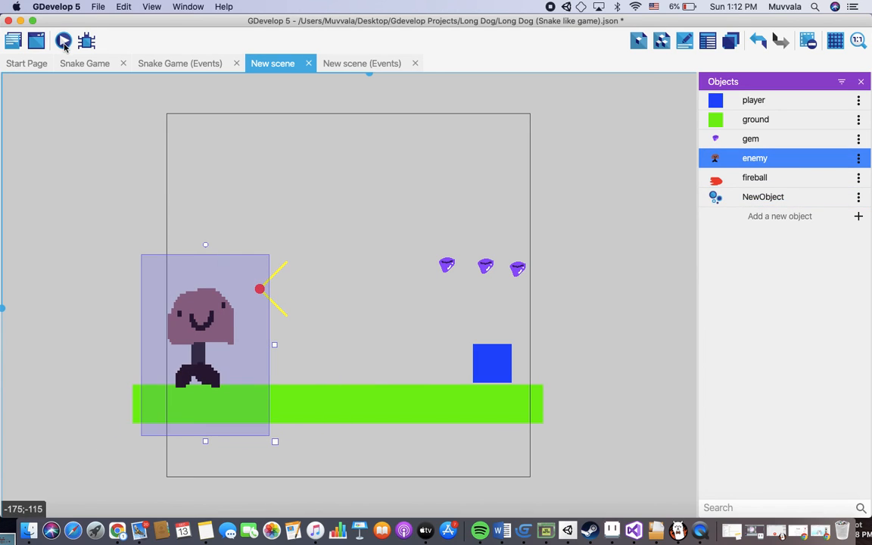
click(64, 43)
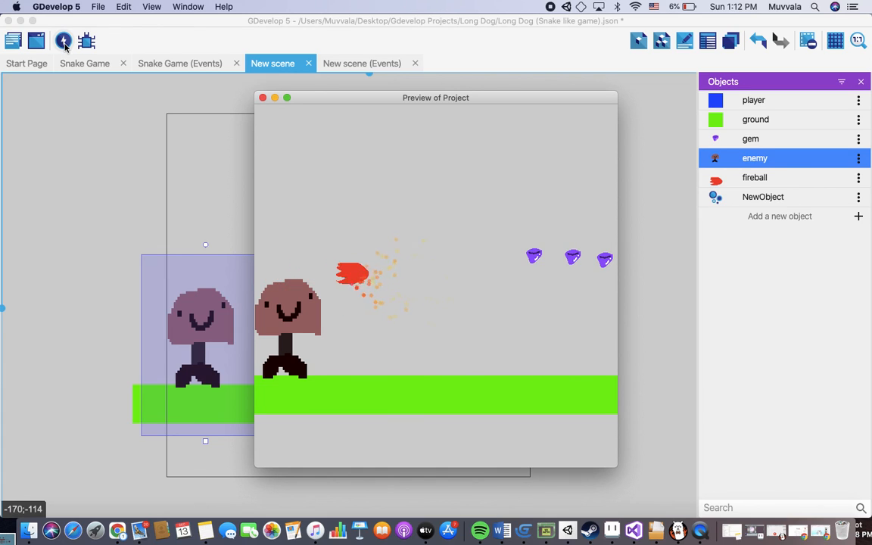
click(263, 98)
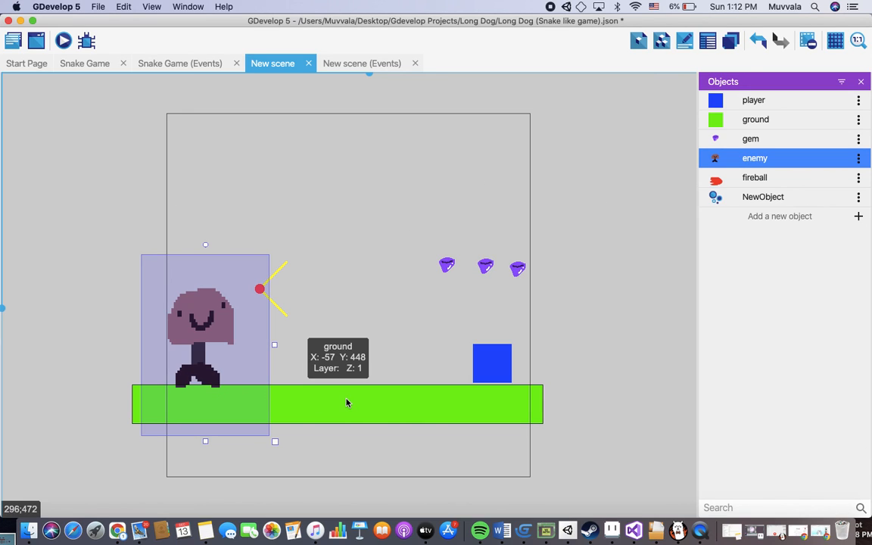
Step: Play-test the scene with the particle effect, moving the player both ways and jumping to collect gems near the fireballs
click(62, 41)
key(Left)
key(Right)
key(Left)
key(space)
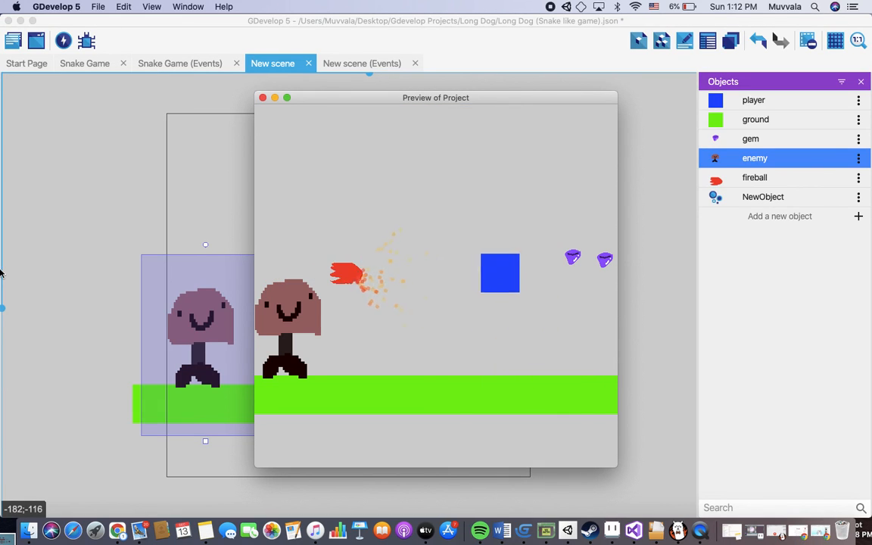
key(space)
key(Right)
key(space)
key(Left)
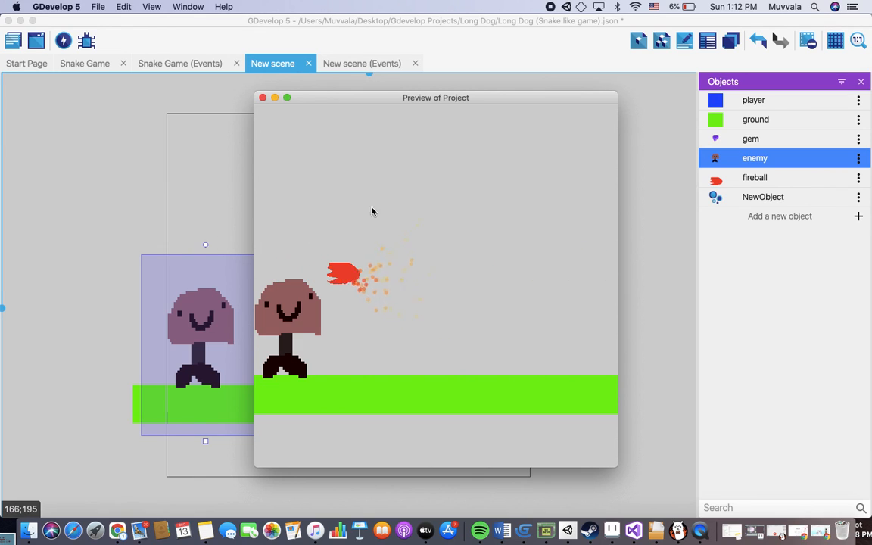
click(263, 99)
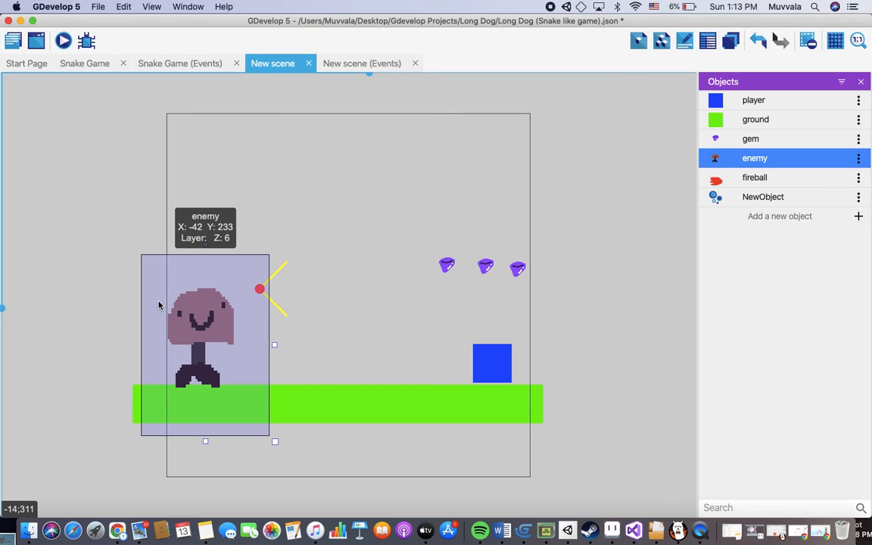